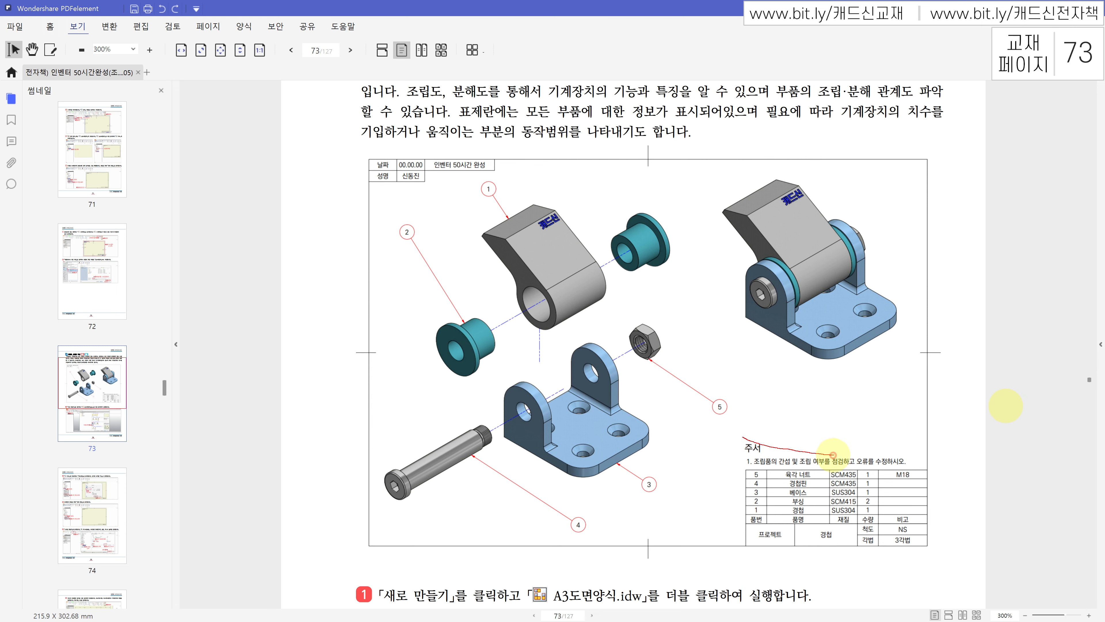
pyautogui.moveTo(751, 462); pyautogui.dragTo(883, 445)
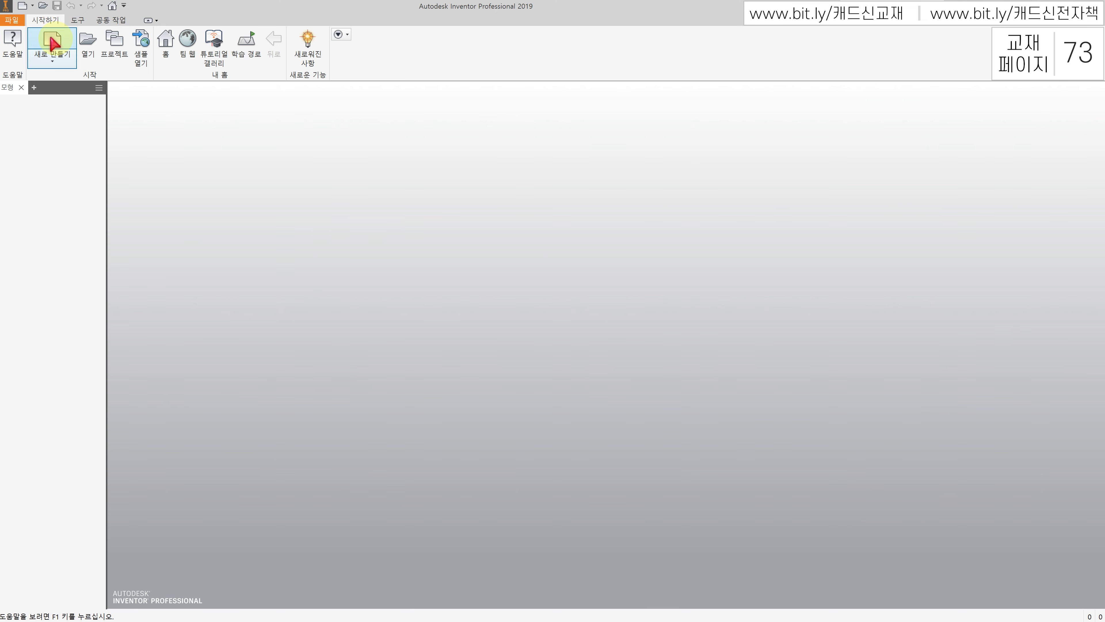
# In Inventor, create a new drawing from the A3도면양식.idw template, accepting the style conflict notice.
pyautogui.click(52, 41)
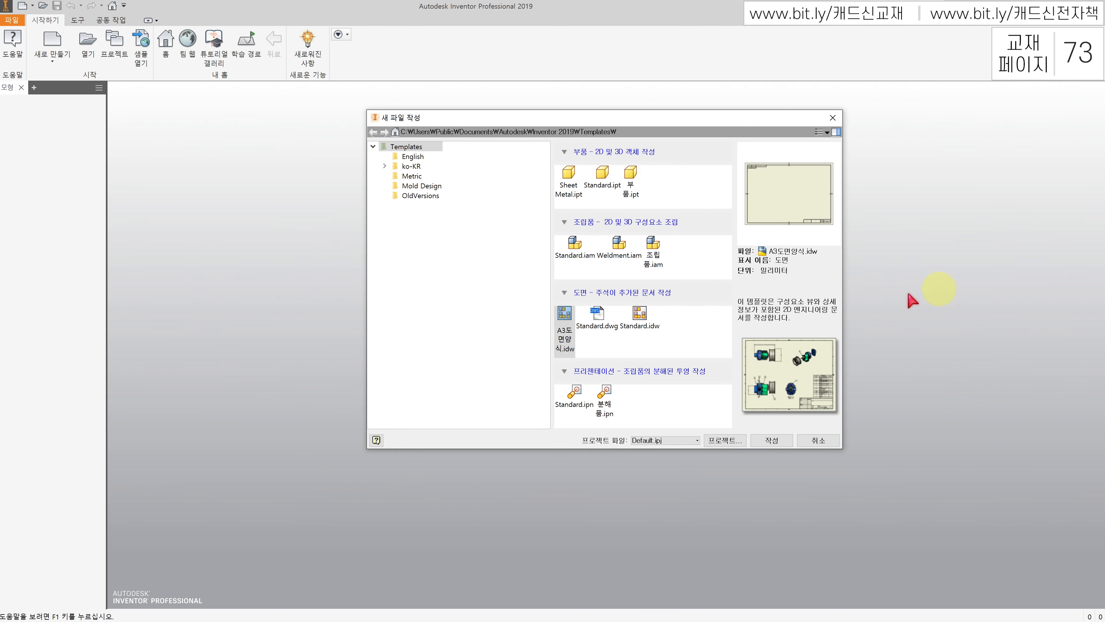
pyautogui.doubleClick(566, 317)
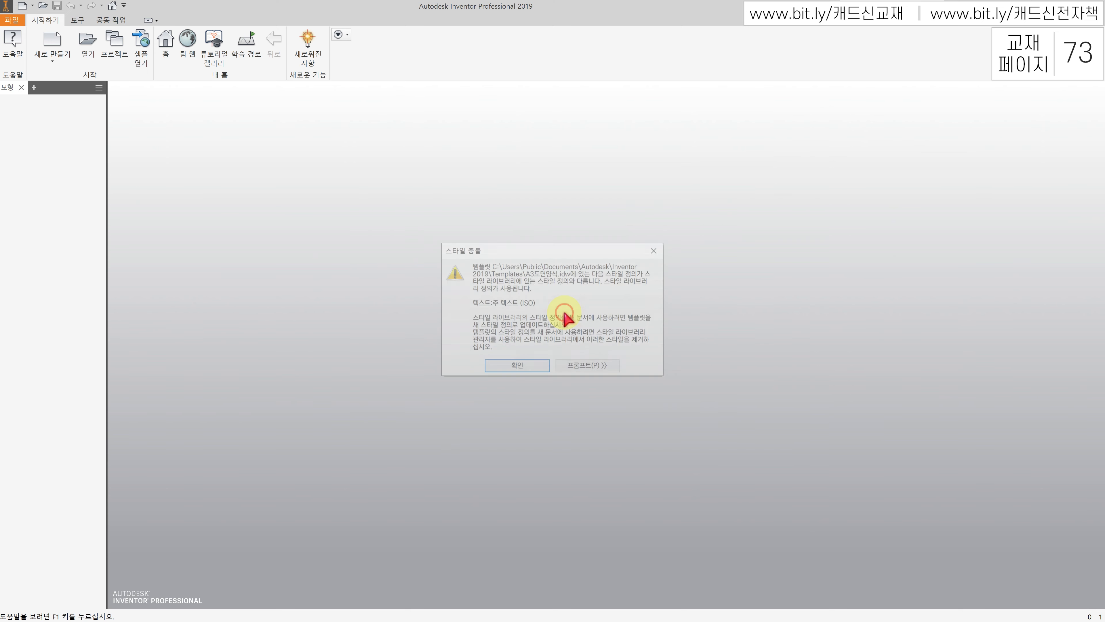
pyautogui.click(526, 367)
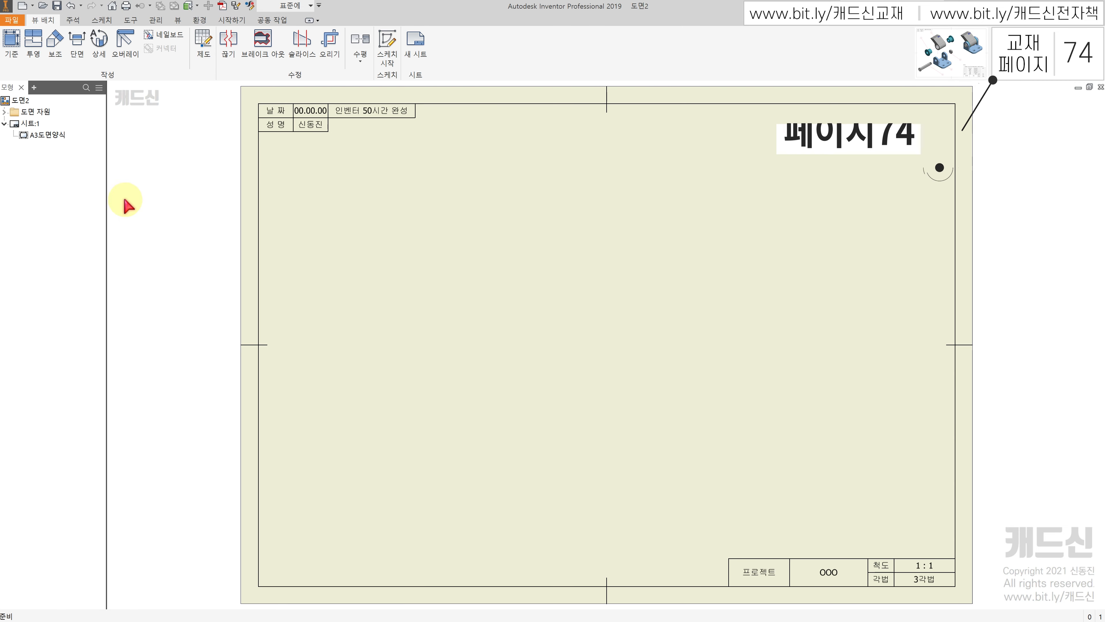
# Expand the drawing resources and review the size and orientation in the sheet's edit settings.
pyautogui.click(5, 124)
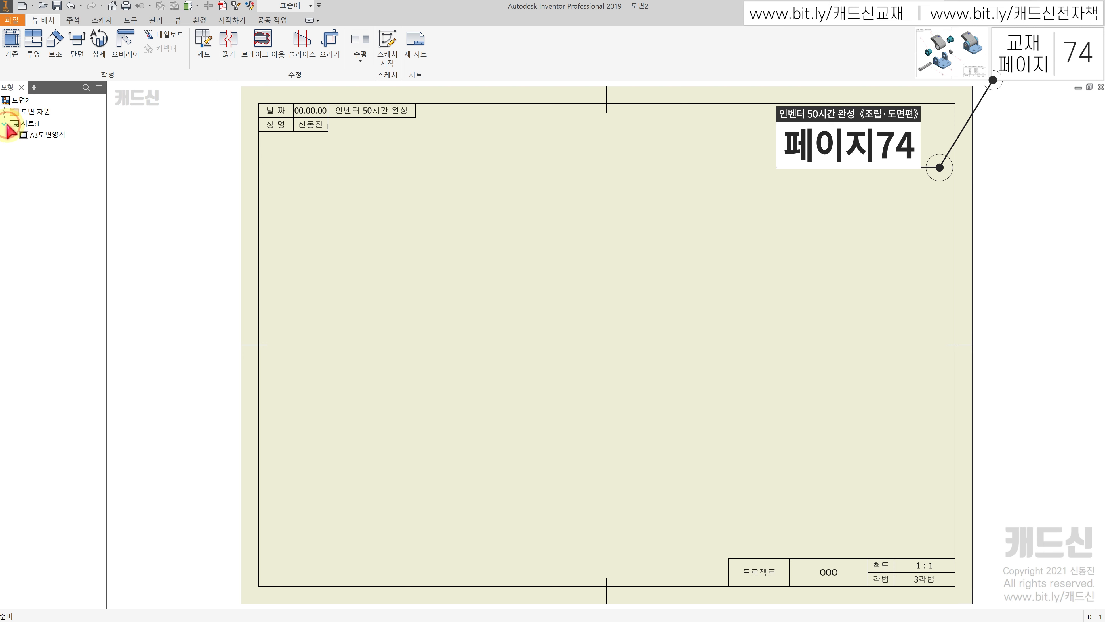
pyautogui.click(5, 112)
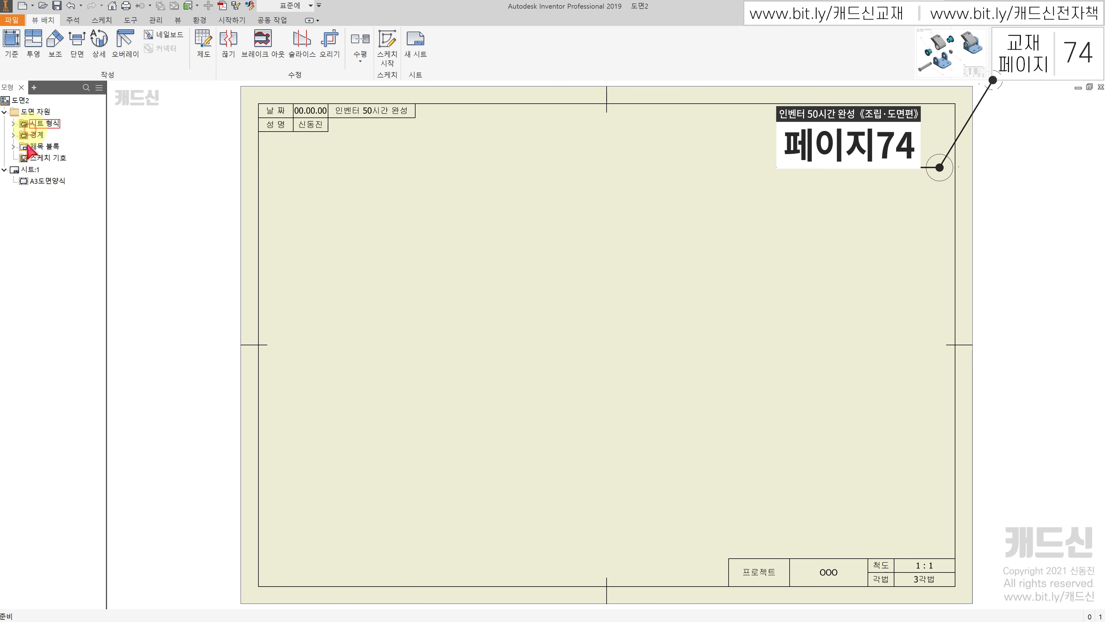
pyautogui.rightClick(29, 169)
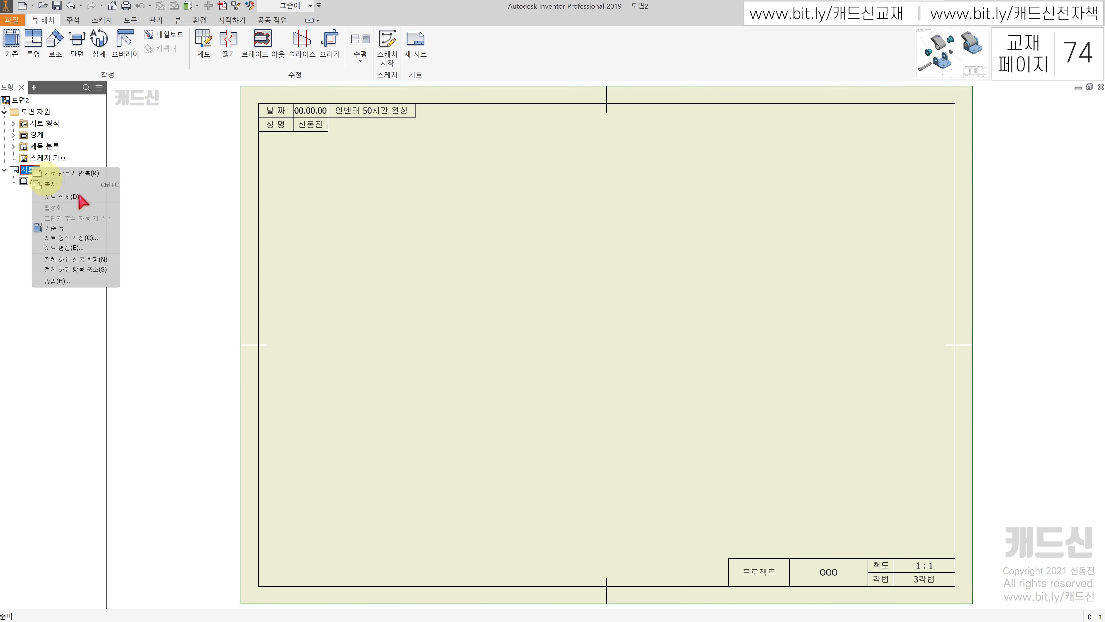
pyautogui.click(83, 248)
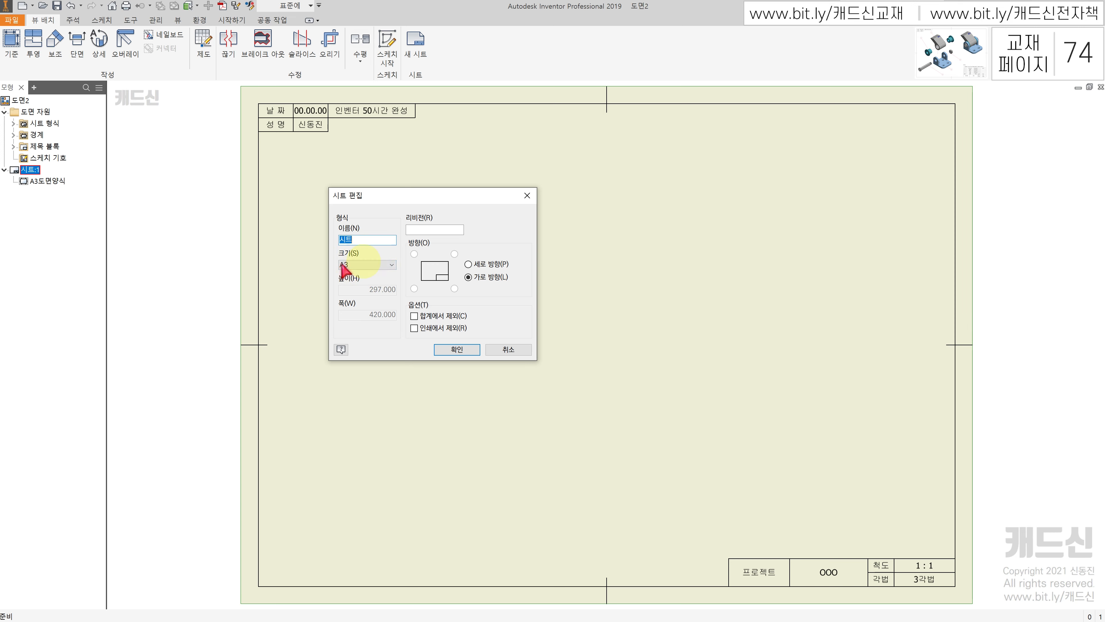
pyautogui.click(468, 351)
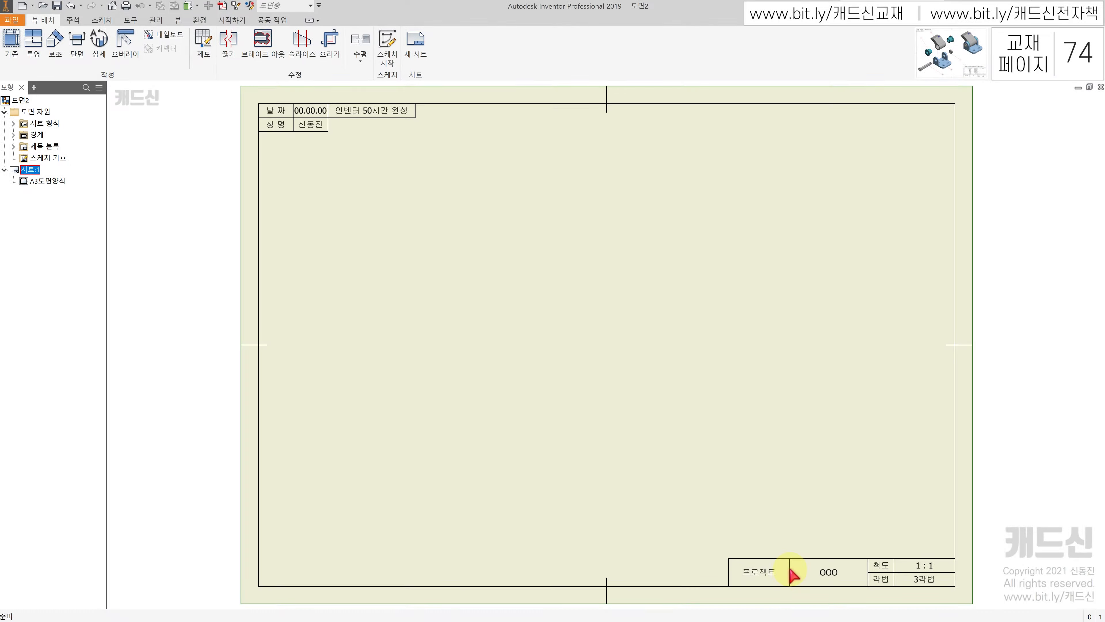
# Edit the A3도면양식 border definition and replace the project name text in the title block with 경첩.
pyautogui.click(13, 135)
pyautogui.rightClick(57, 158)
pyautogui.click(78, 188)
pyautogui.scroll(3, 828, 572)
pyautogui.doubleClick(623, 427)
pyautogui.write('경첩')
pyautogui.click(630, 392)
# Set the 주 텍스트 (ISO) text style to centre and middle justification with the 굴림 font, and save the style.
pyautogui.rightClick(647, 434)
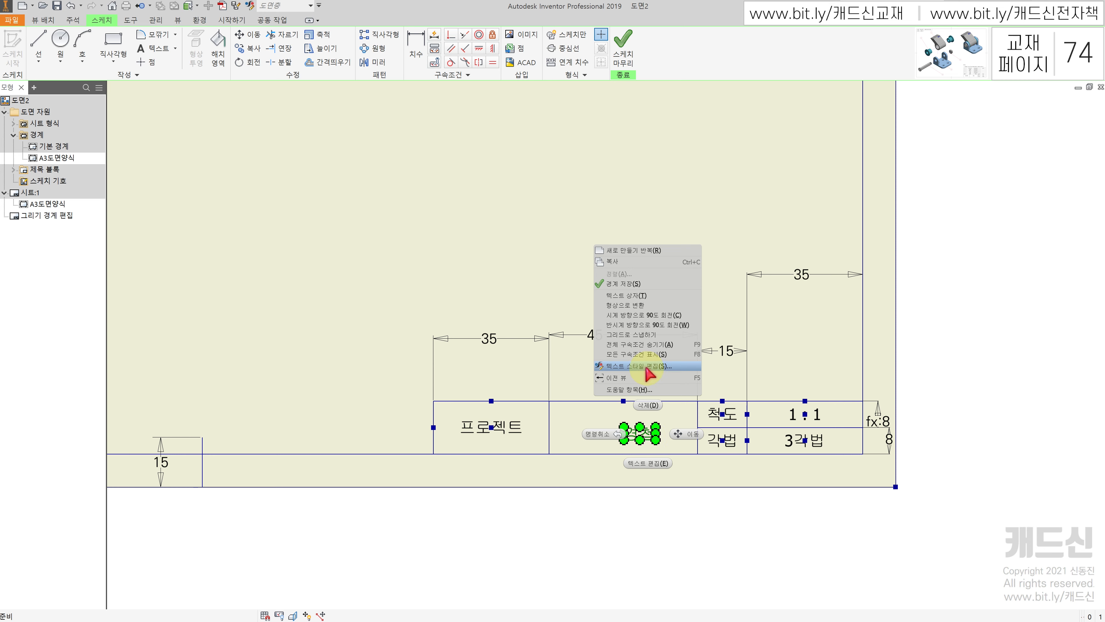
pyautogui.click(648, 367)
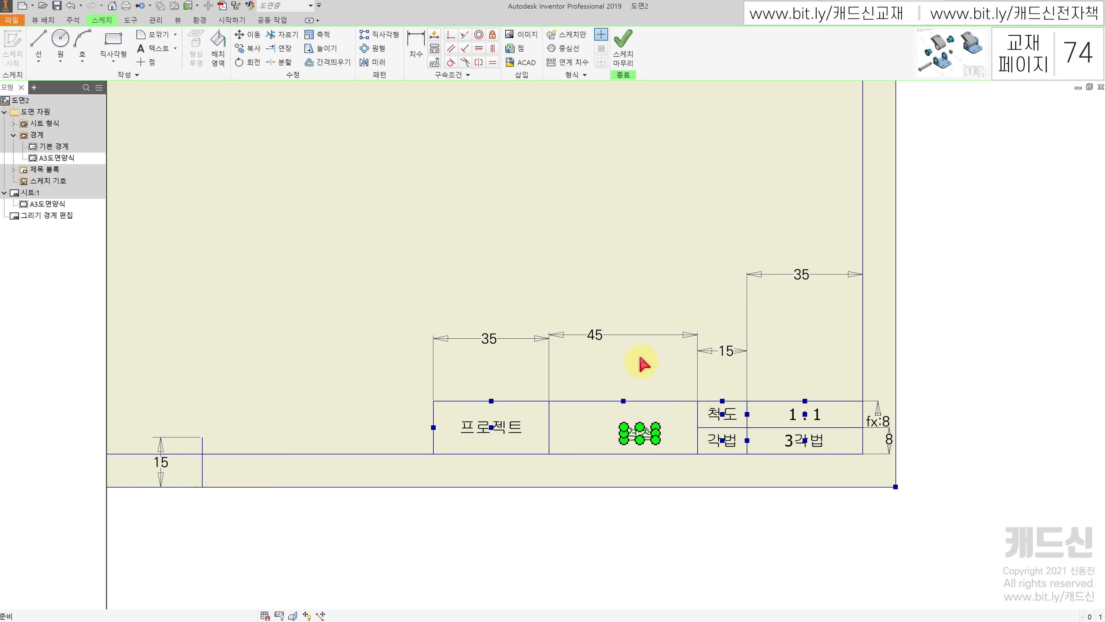
pyautogui.moveTo(571, 119); pyautogui.dragTo(488, 109)
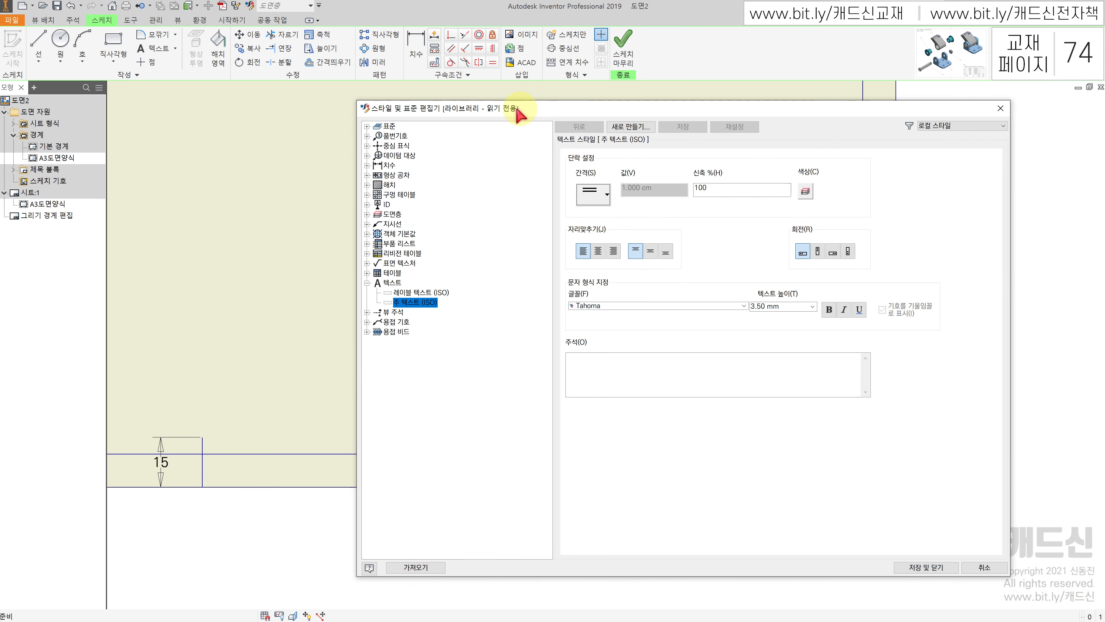
pyautogui.click(416, 304)
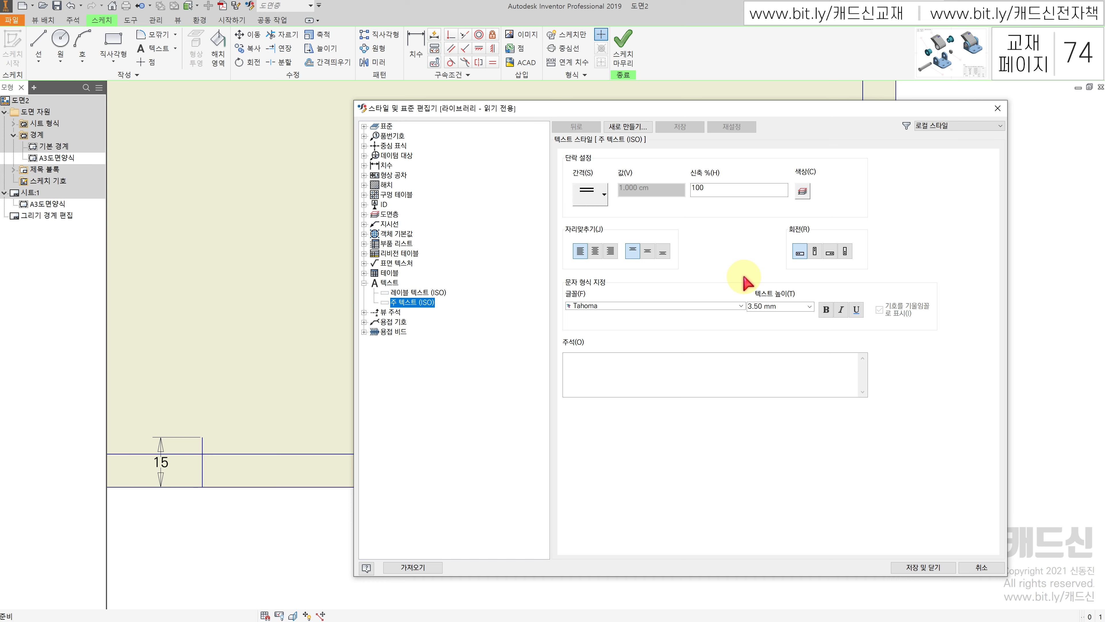
pyautogui.moveTo(525, 343)
pyautogui.mouseDown()
pyautogui.moveTo(383, 346)
pyautogui.moveTo(370, 136)
pyautogui.moveTo(489, 318)
pyautogui.moveTo(472, 380)
pyautogui.mouseUp()
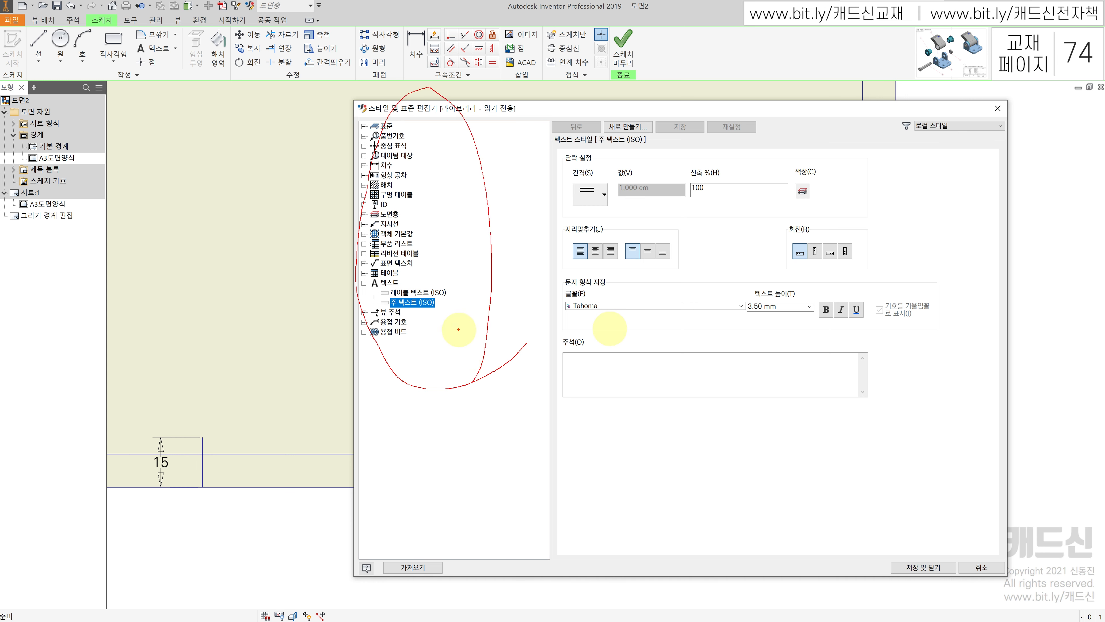
pyautogui.press('Escape')
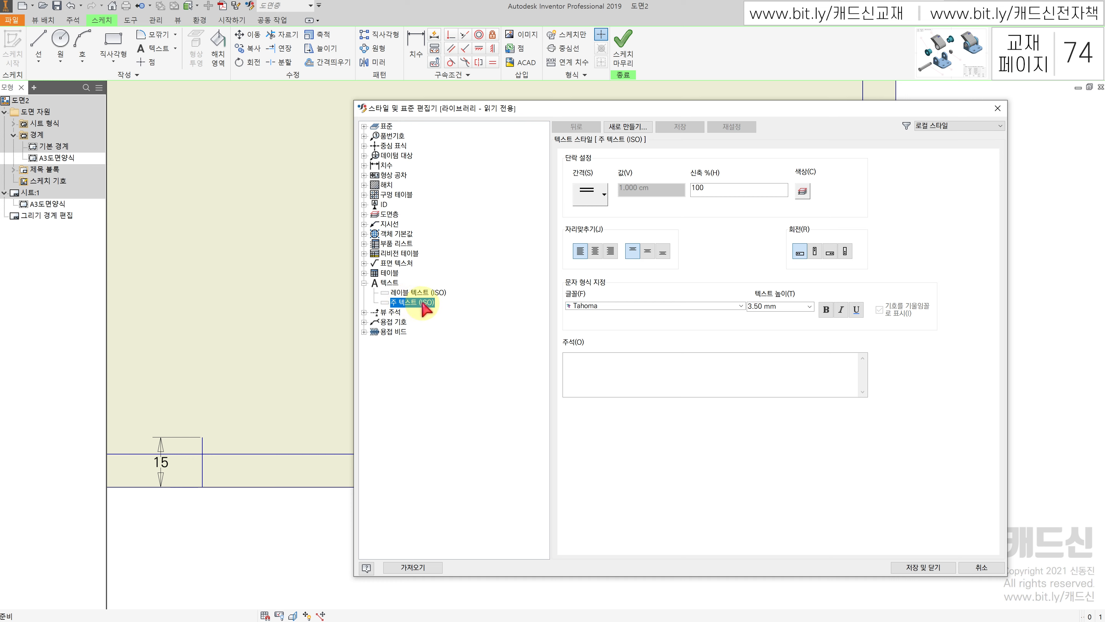
pyautogui.click(596, 250)
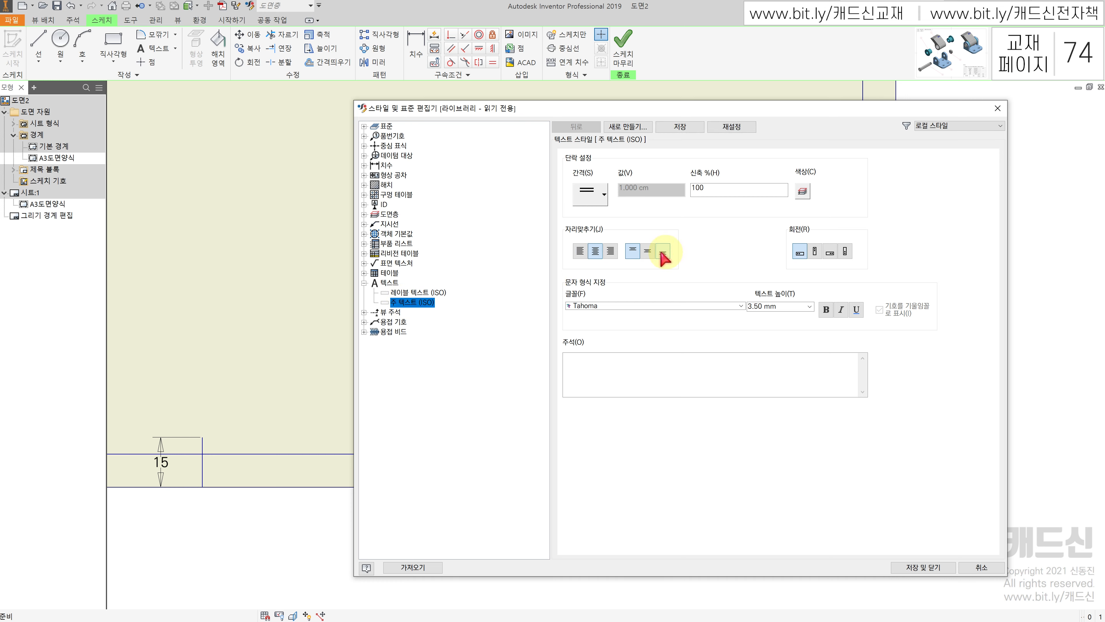
pyautogui.click(648, 252)
pyautogui.click(742, 306)
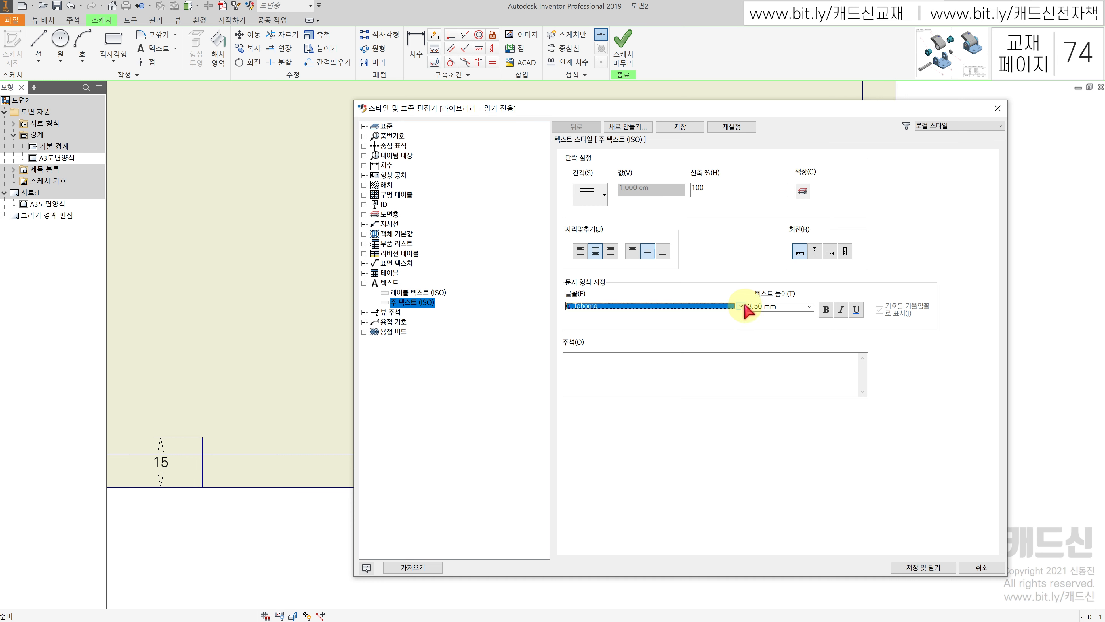
pyautogui.click(731, 566)
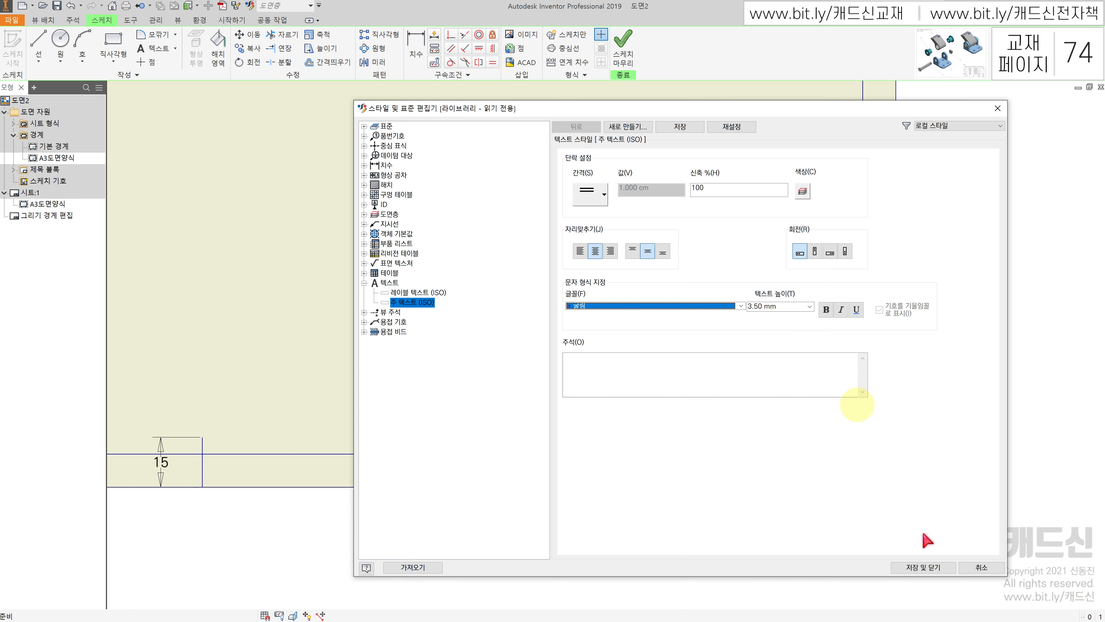
pyautogui.click(923, 566)
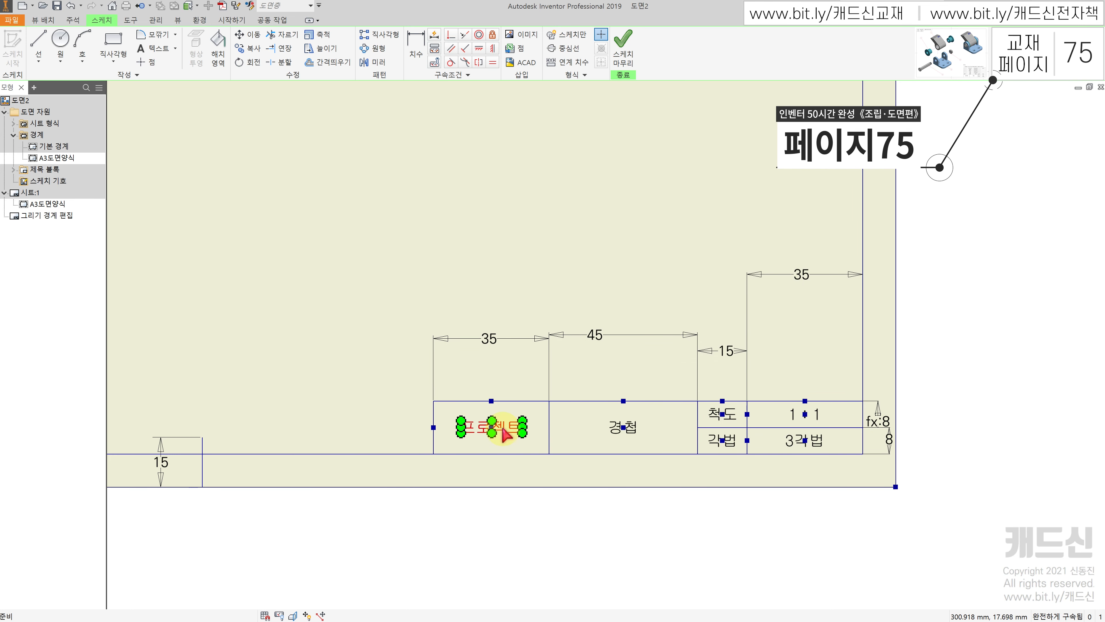
# Replace the 1:1 scale text in the title block with NS, then finish the sketch and save the edits to A3도면양식.
pyautogui.scroll(3, 841, 408)
pyautogui.doubleClick(793, 416)
pyautogui.moveTo(448, 240); pyautogui.dragTo(505, 239)
pyautogui.write('1')
pyautogui.write('NS')
pyautogui.click(462, 348)
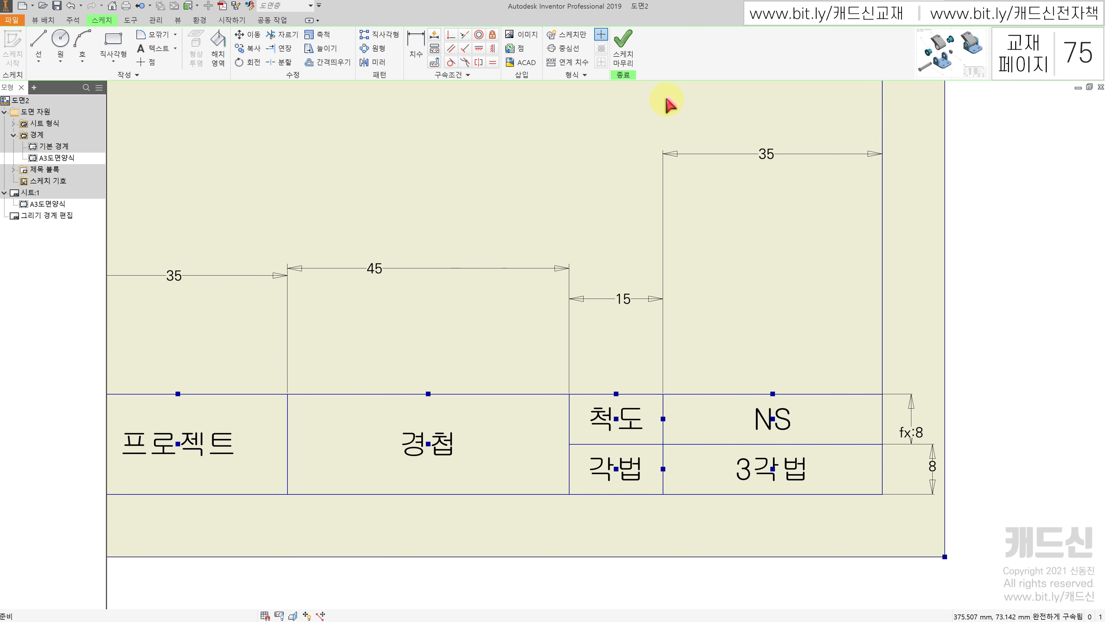
pyautogui.click(627, 40)
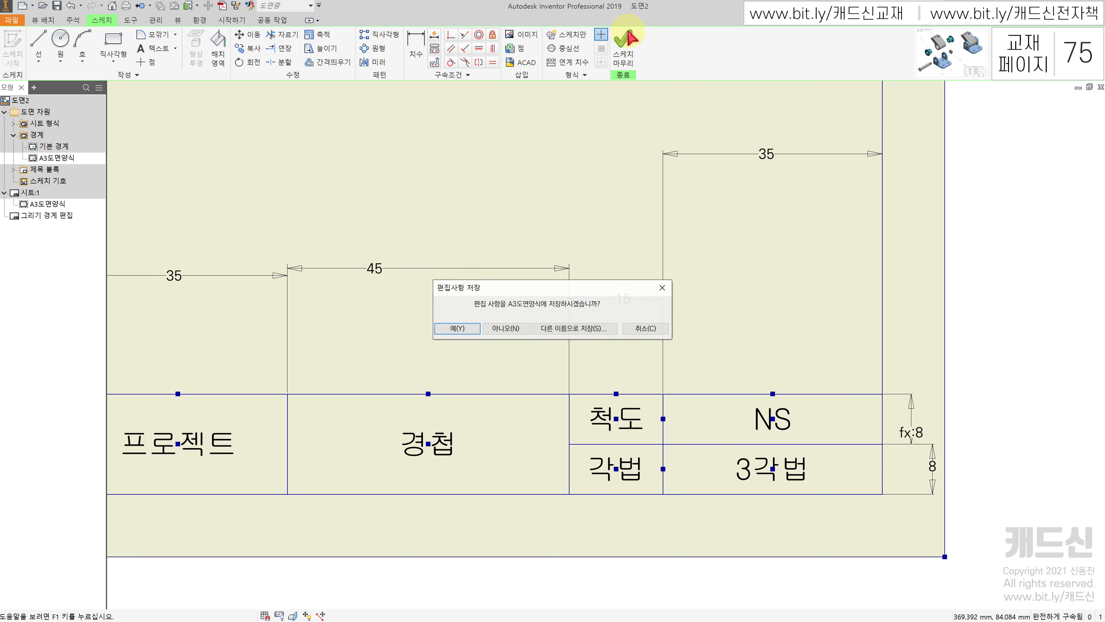
pyautogui.click(459, 329)
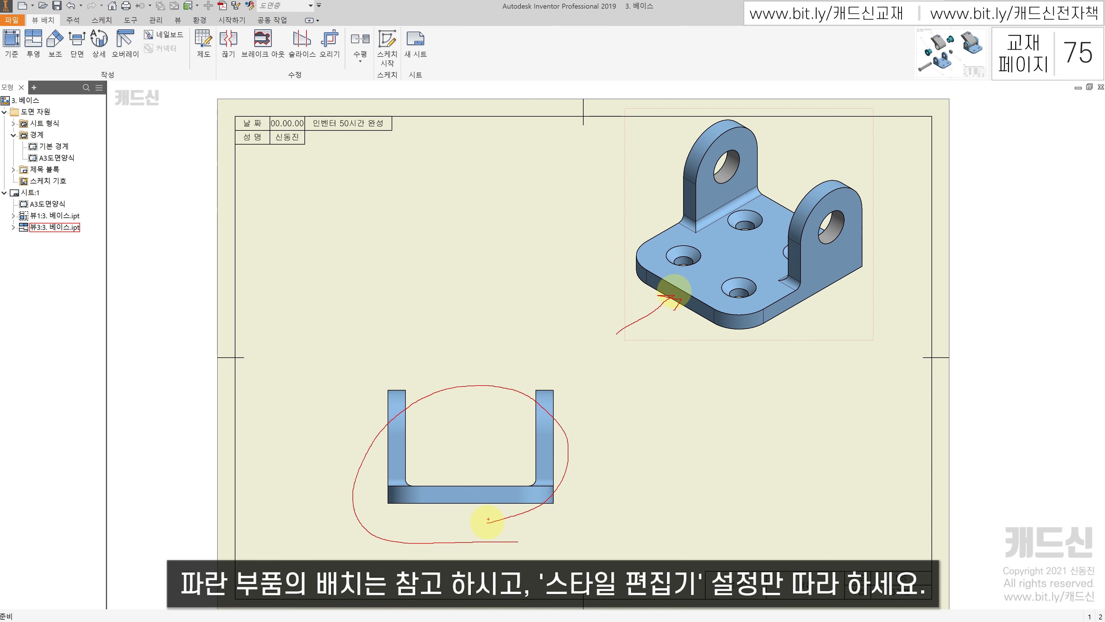
# In the 3. 베이스 drawing, create a projected view to the right of the base's front view.
pyautogui.press('Escape')
pyautogui.click(34, 43)
pyautogui.click(470, 449)
pyautogui.click(717, 448)
pyautogui.rightClick(718, 448)
pyautogui.click(748, 461)
# Open the style and standard editor and display the settings of the 기본 표준 (ISO) standard.
pyautogui.click(155, 20)
pyautogui.click(179, 46)
pyautogui.click(251, 138)
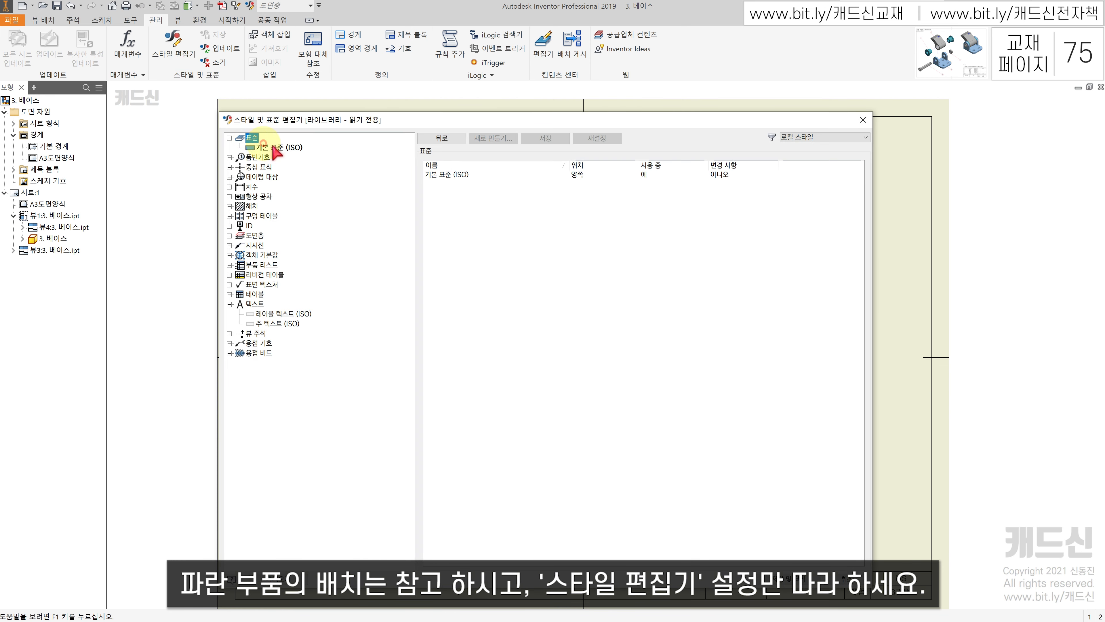
pyautogui.click(276, 148)
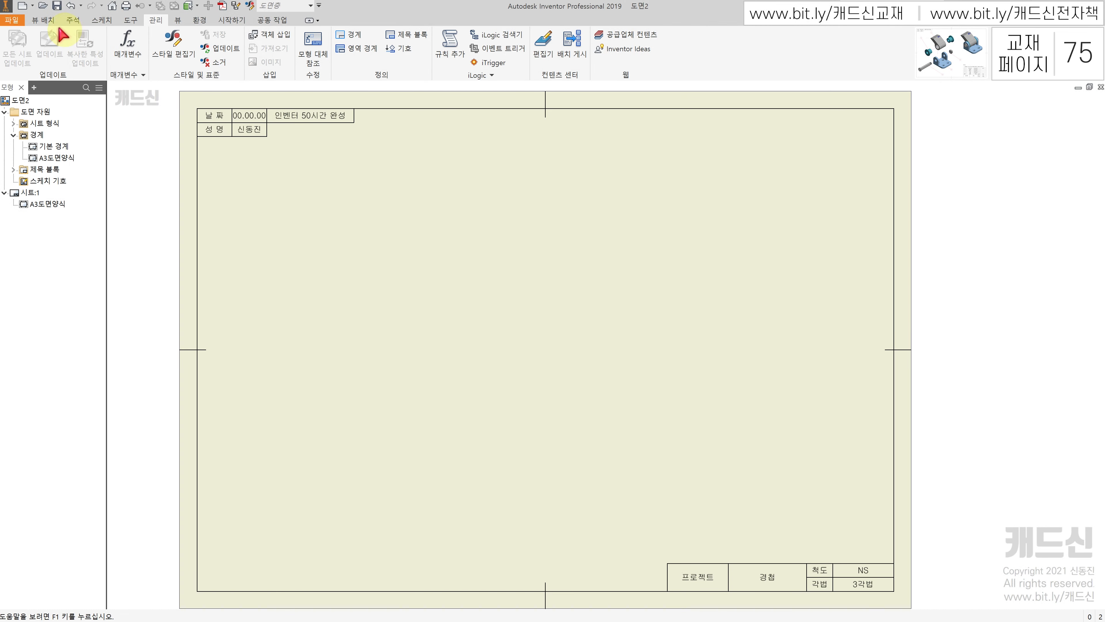
# Start a base view in the hinge drawing using the 경첩 분해품 presentation file from the 연습도면9. 경첩 folder.
pyautogui.click(48, 21)
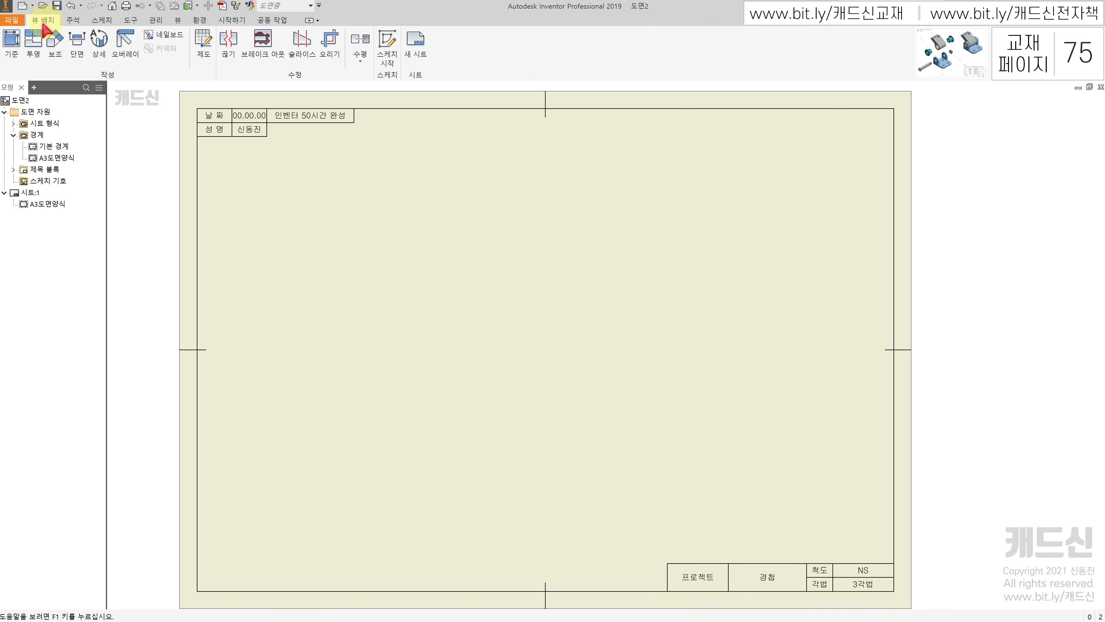
pyautogui.click(15, 44)
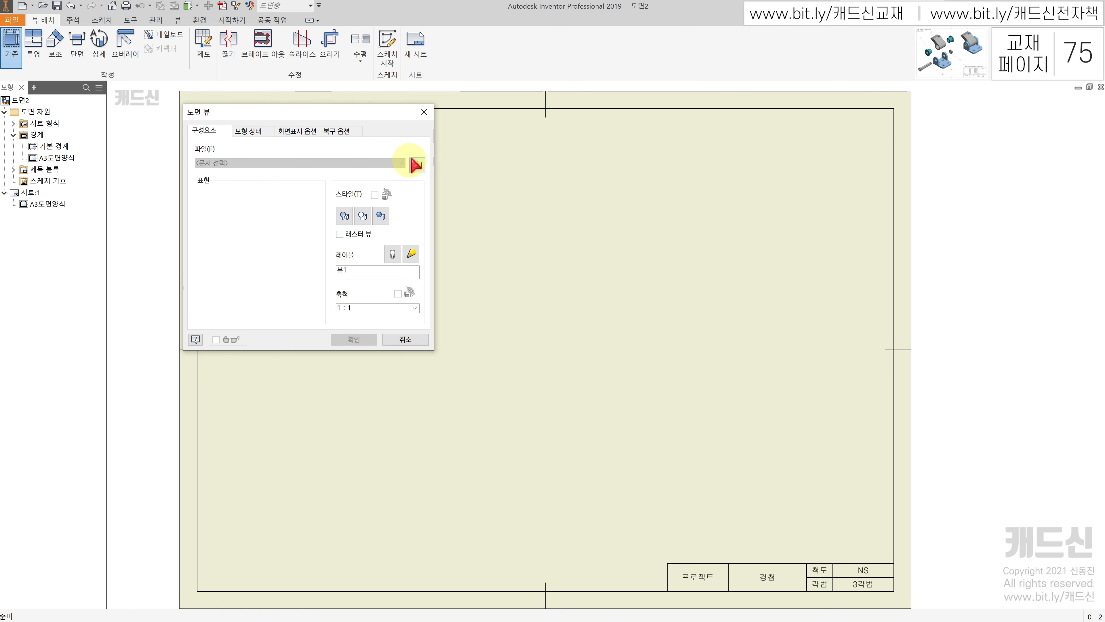
pyautogui.click(418, 166)
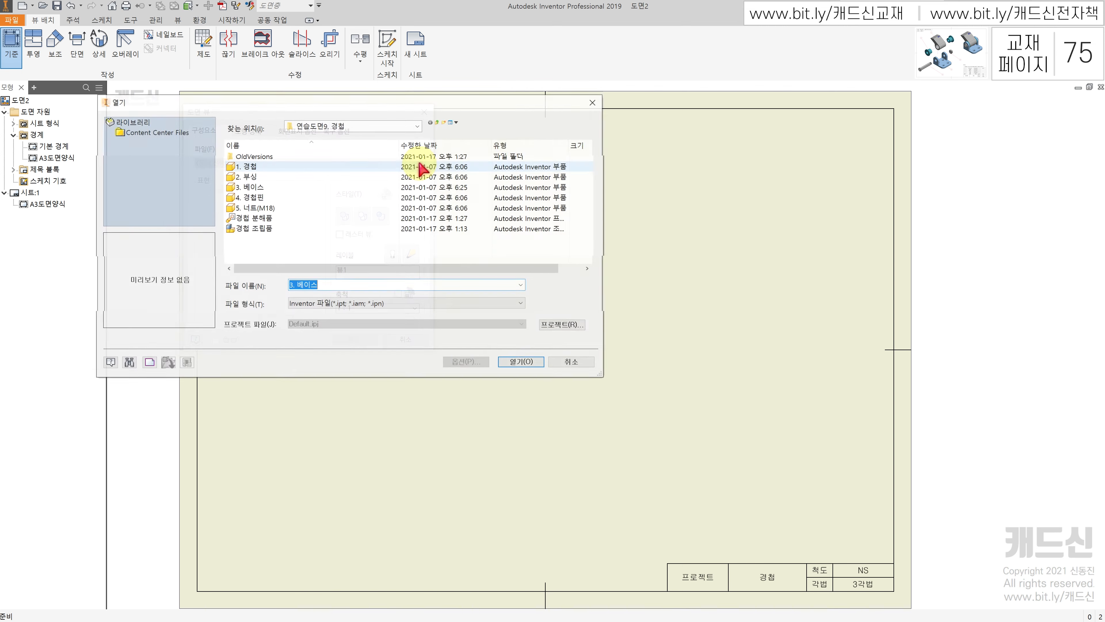
pyautogui.click(437, 122)
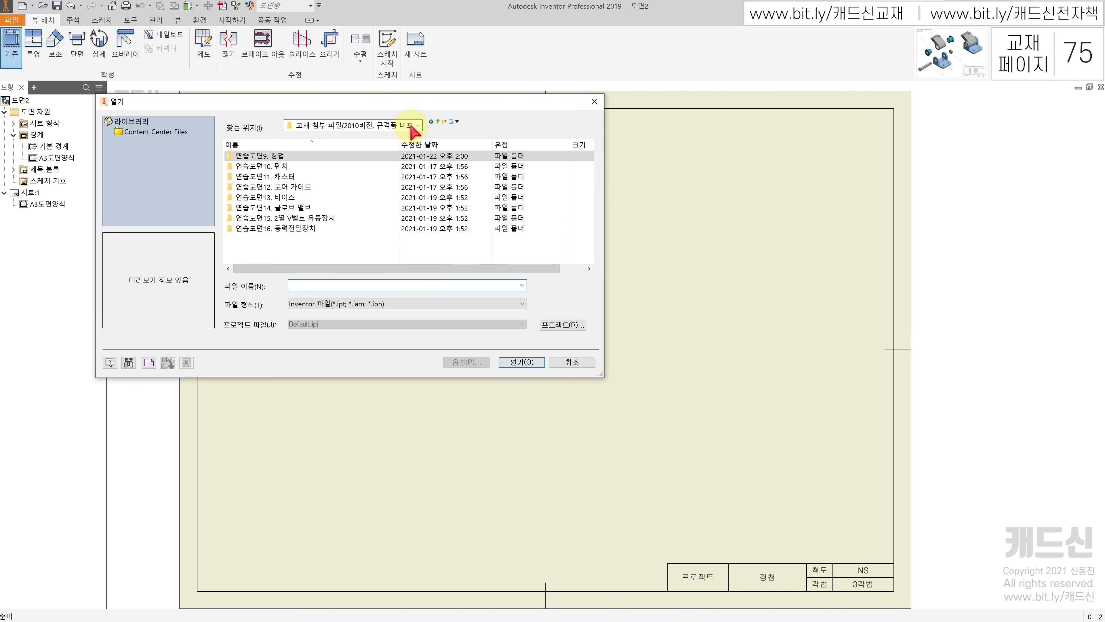
pyautogui.doubleClick(260, 155)
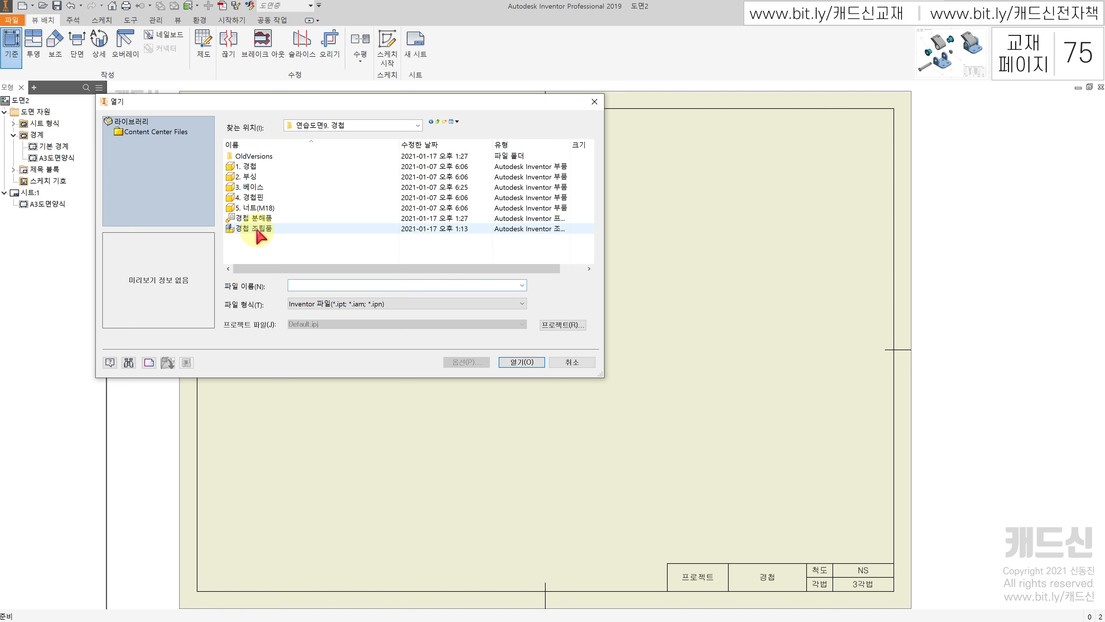
pyautogui.click(259, 229)
pyautogui.click(262, 219)
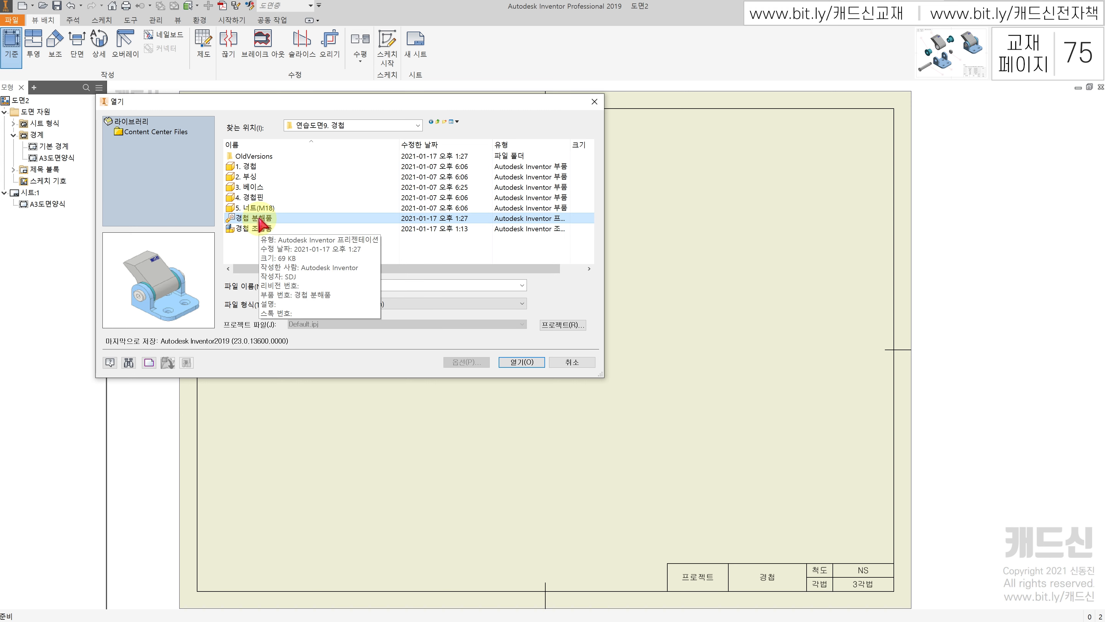
pyautogui.click(521, 362)
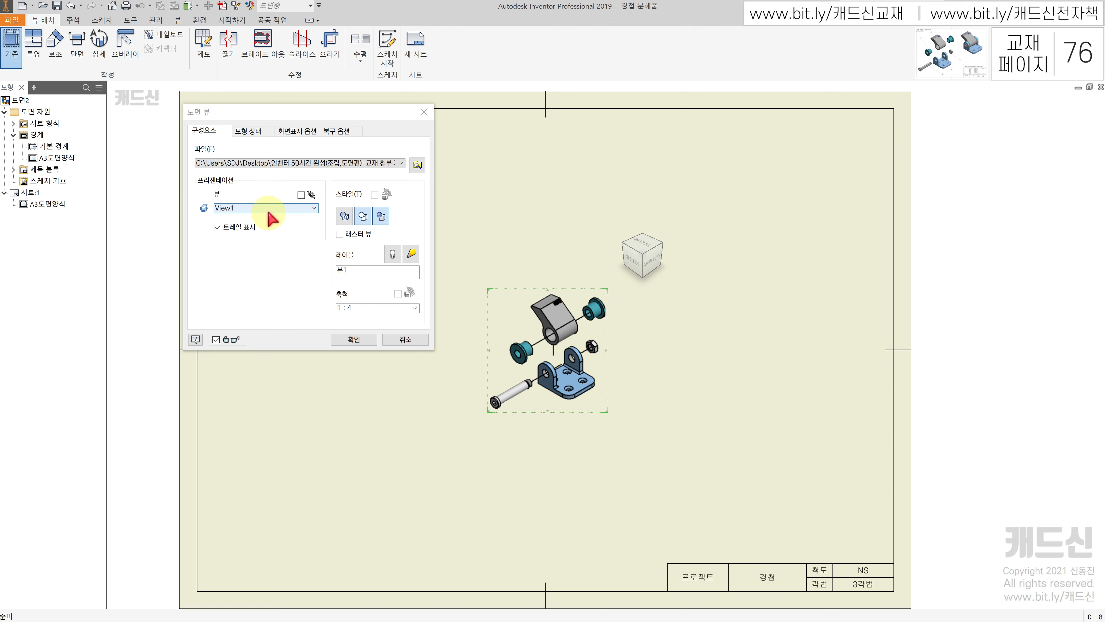
# Use presentation view View1 with the shaded style for the base view.
pyautogui.click(276, 208)
pyautogui.click(276, 217)
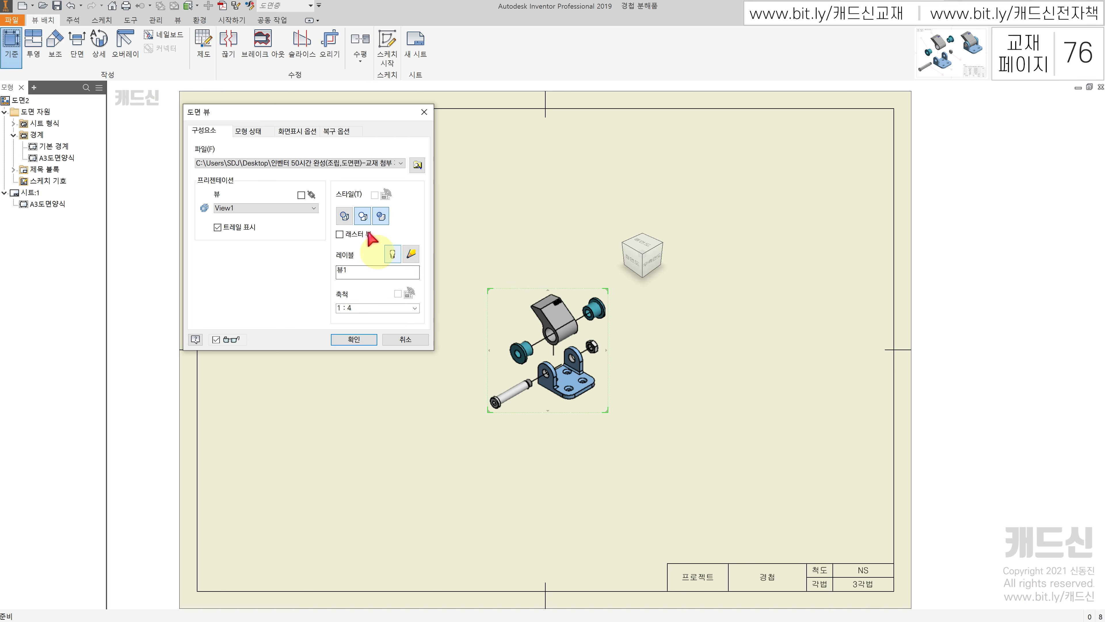
pyautogui.click(381, 217)
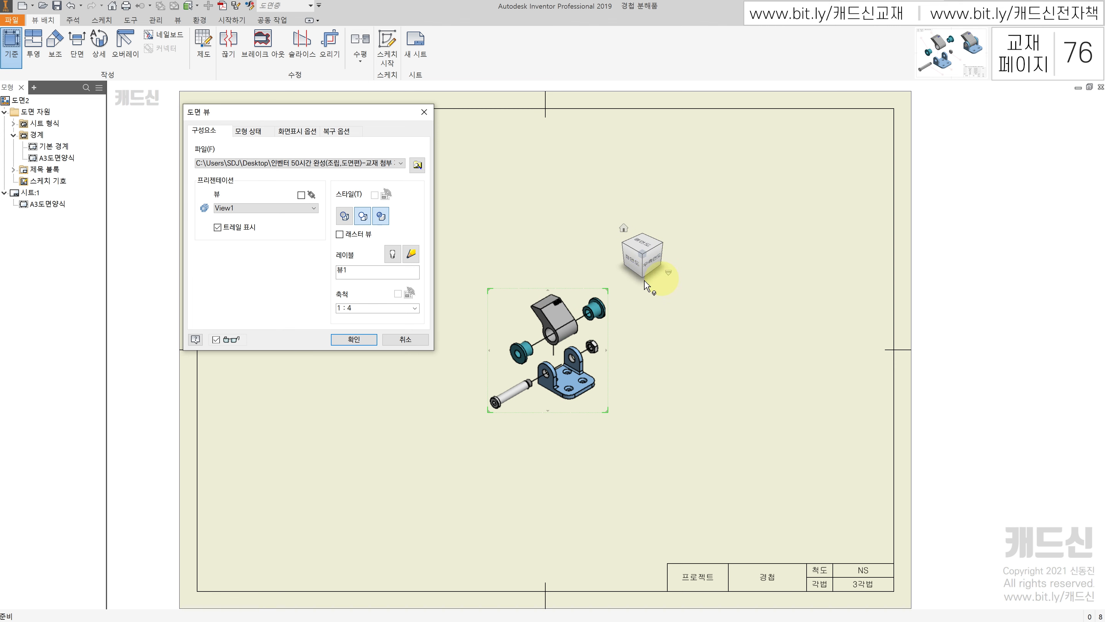
pyautogui.click(638, 267)
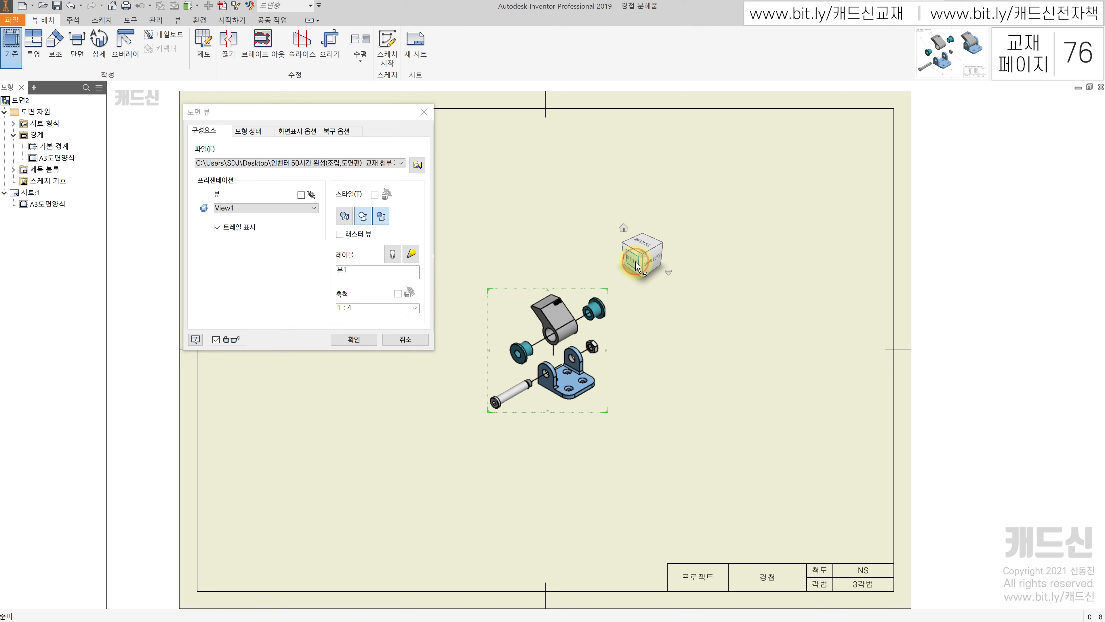
pyautogui.click(668, 259)
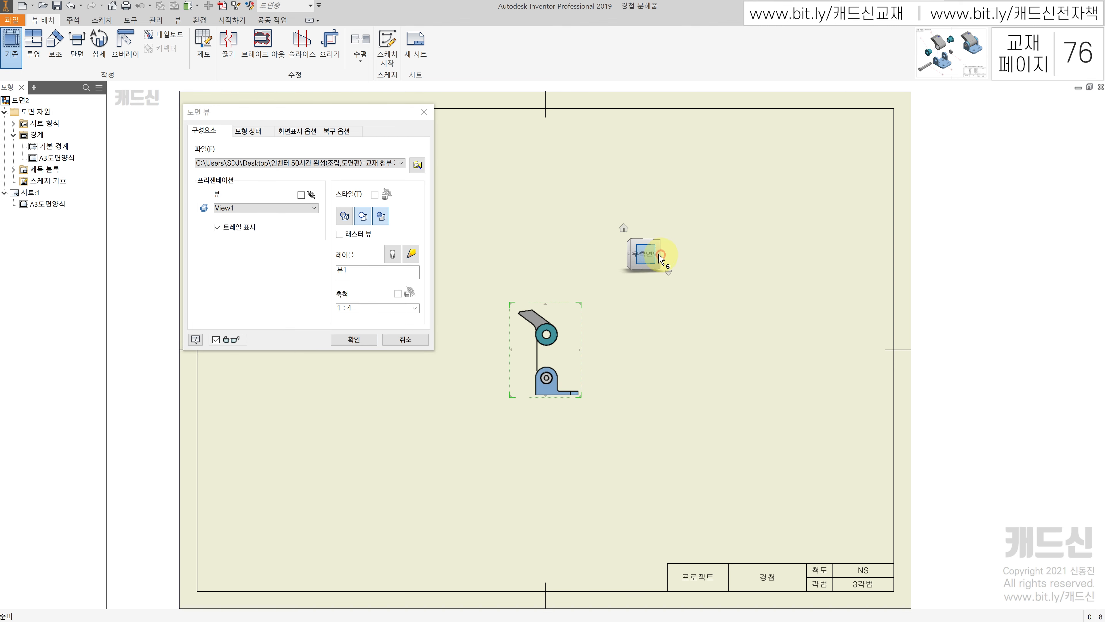
pyautogui.click(632, 244)
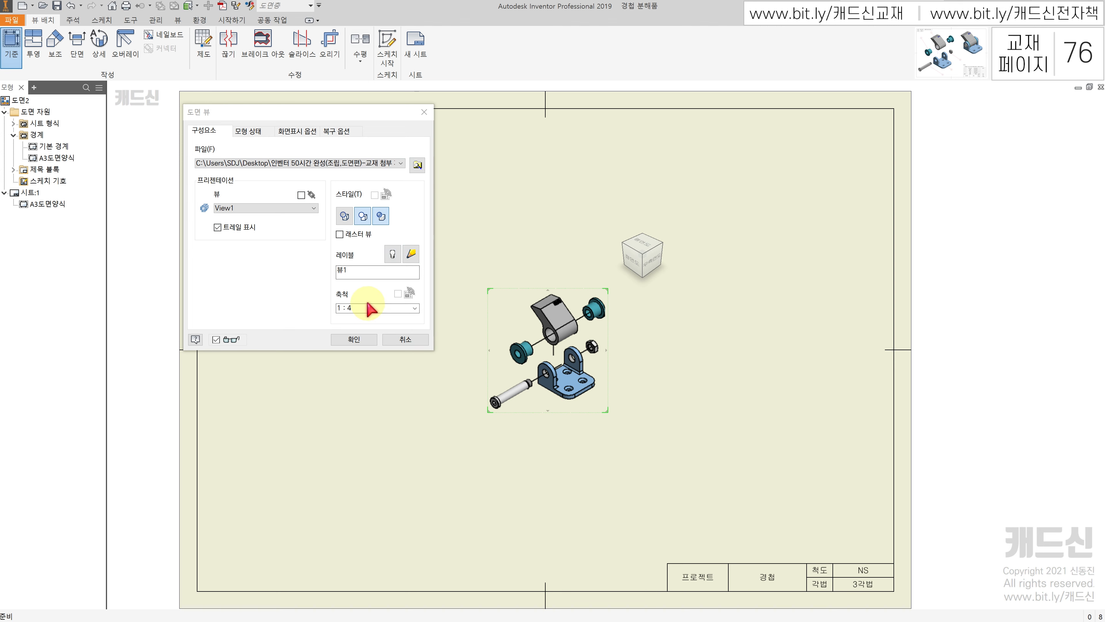
# Set the exploded base view's scale to 1 : 1.5 and bring up its display options.
pyautogui.click(355, 308)
pyautogui.doubleClick(349, 308)
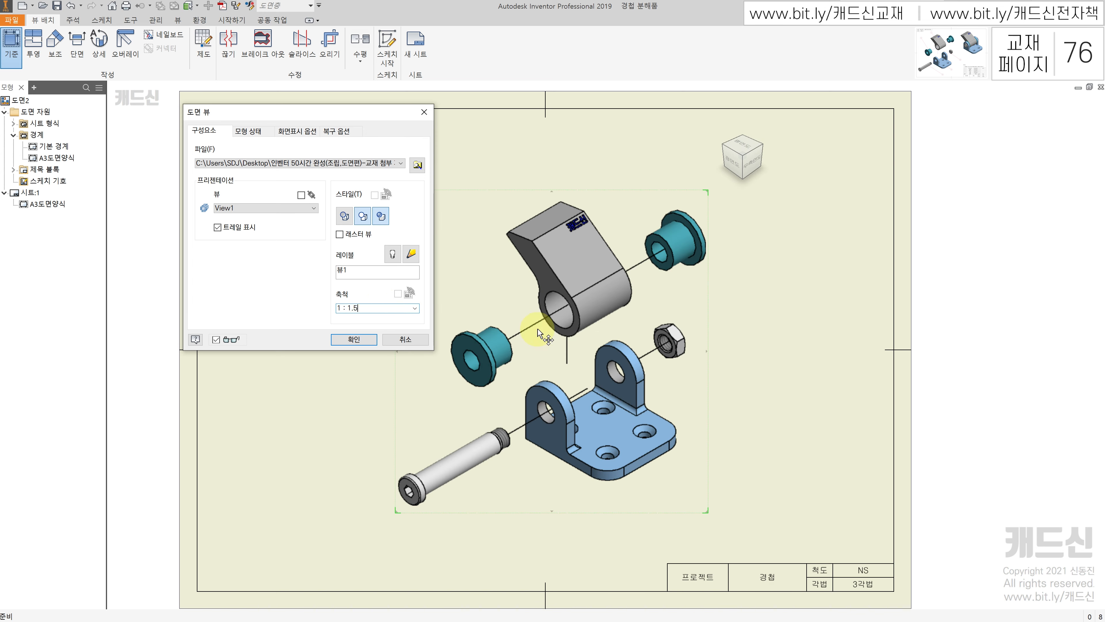
pyautogui.click(304, 132)
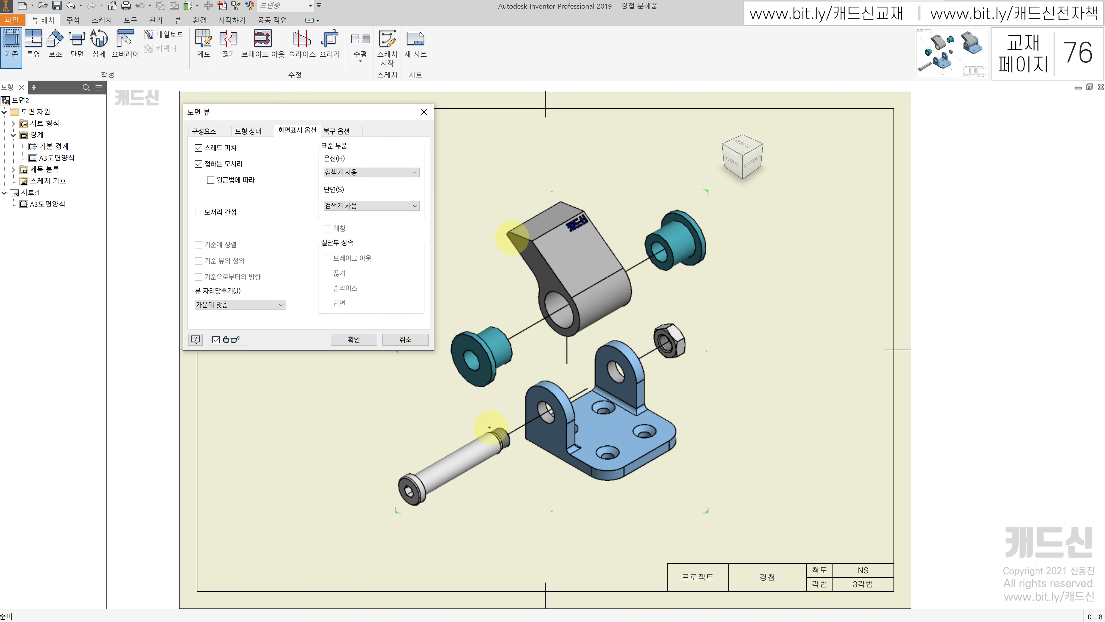
pyautogui.moveTo(500, 438); pyautogui.dragTo(509, 435)
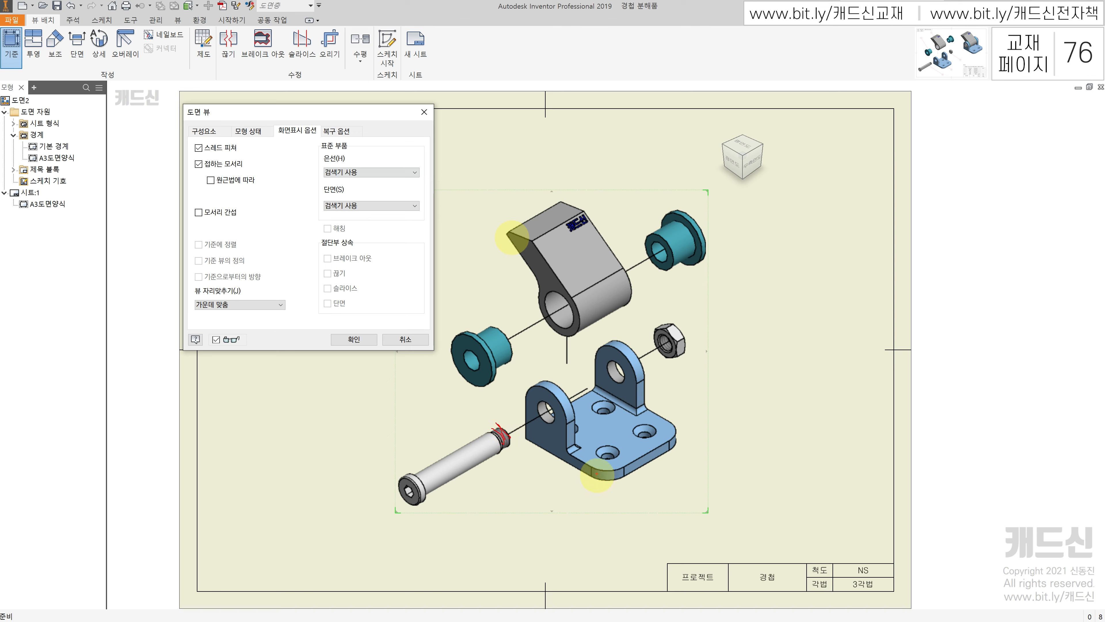
pyautogui.moveTo(591, 465)
pyautogui.mouseDown()
pyautogui.moveTo(591, 481)
pyautogui.moveTo(623, 474)
pyautogui.mouseUp()
pyautogui.moveTo(574, 444); pyautogui.dragTo(568, 448)
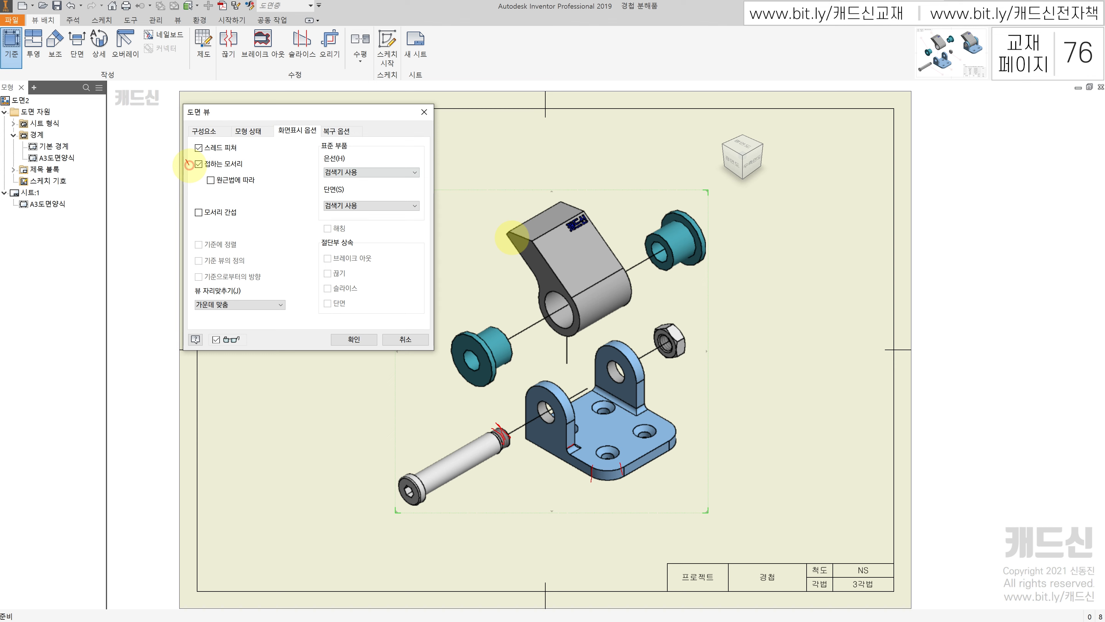
pyautogui.moveTo(186, 145); pyautogui.dragTo(197, 142)
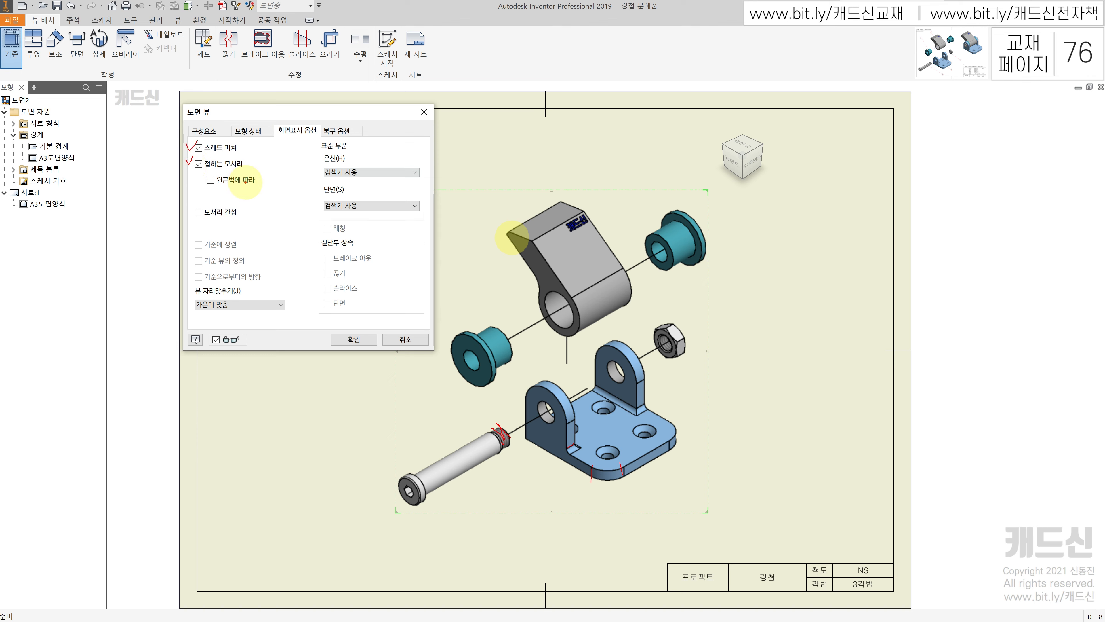
pyautogui.press('Escape')
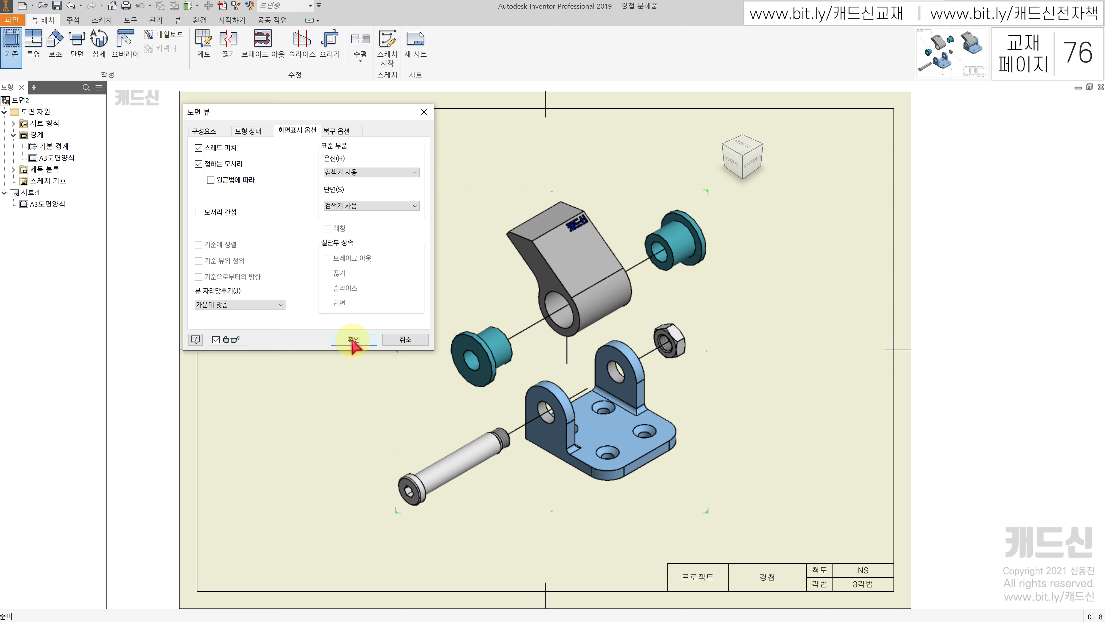
# Create the exploded base view with thread features and tangent edges displayed.
pyautogui.click(352, 340)
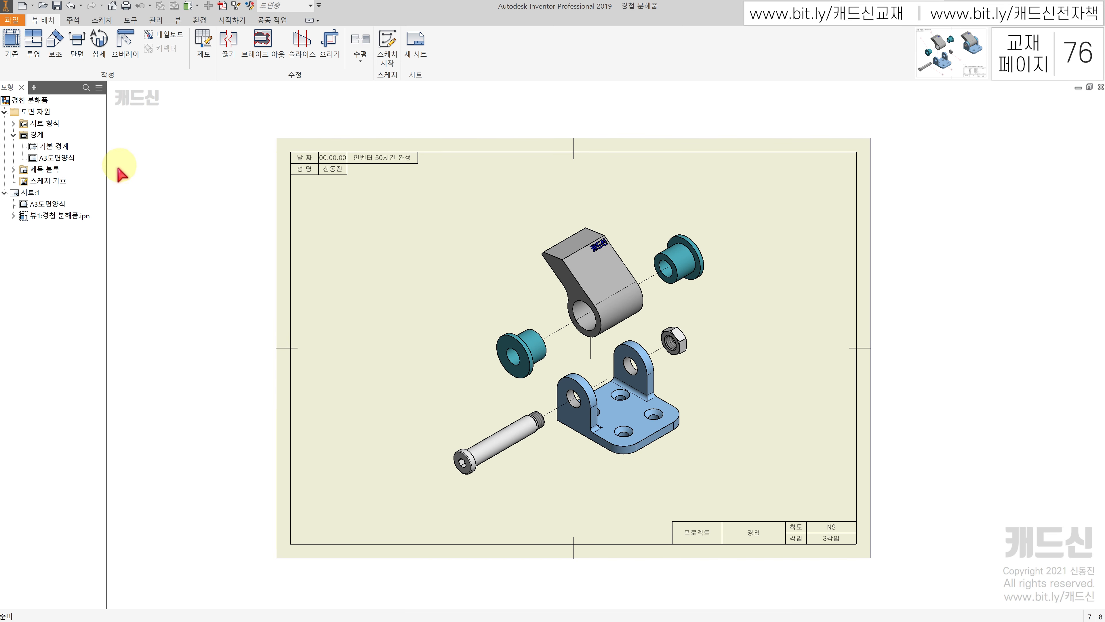
# Open the 경첩 분해품.ipn presentation referenced by view 뷰1 on sheet 시트:1, look at it and close it.
pyautogui.click(38, 191)
pyautogui.click(45, 205)
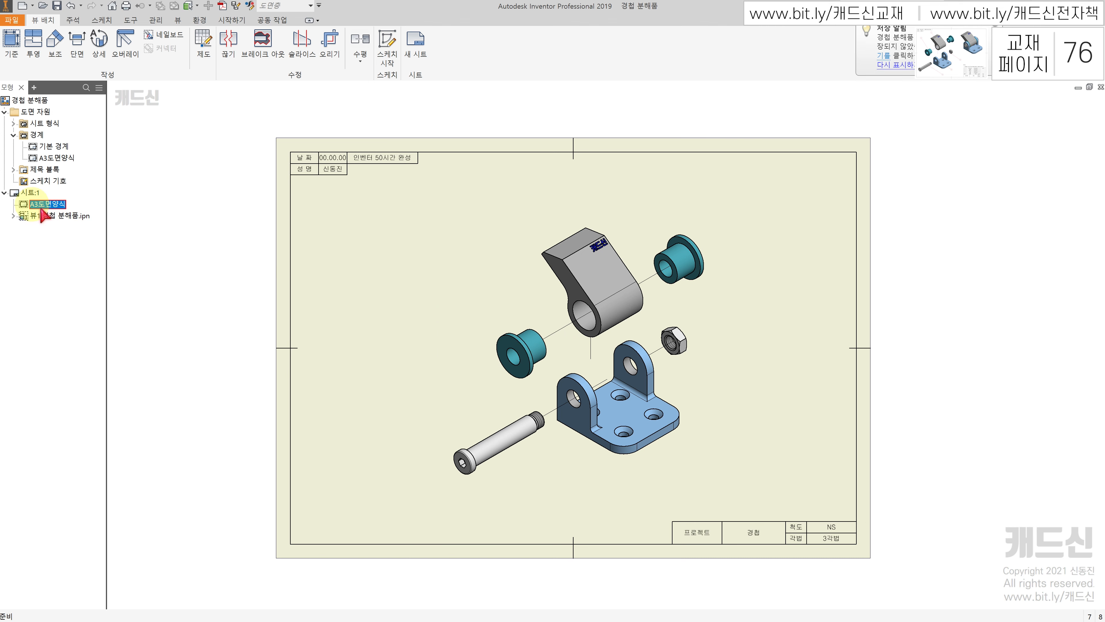
pyautogui.click(13, 216)
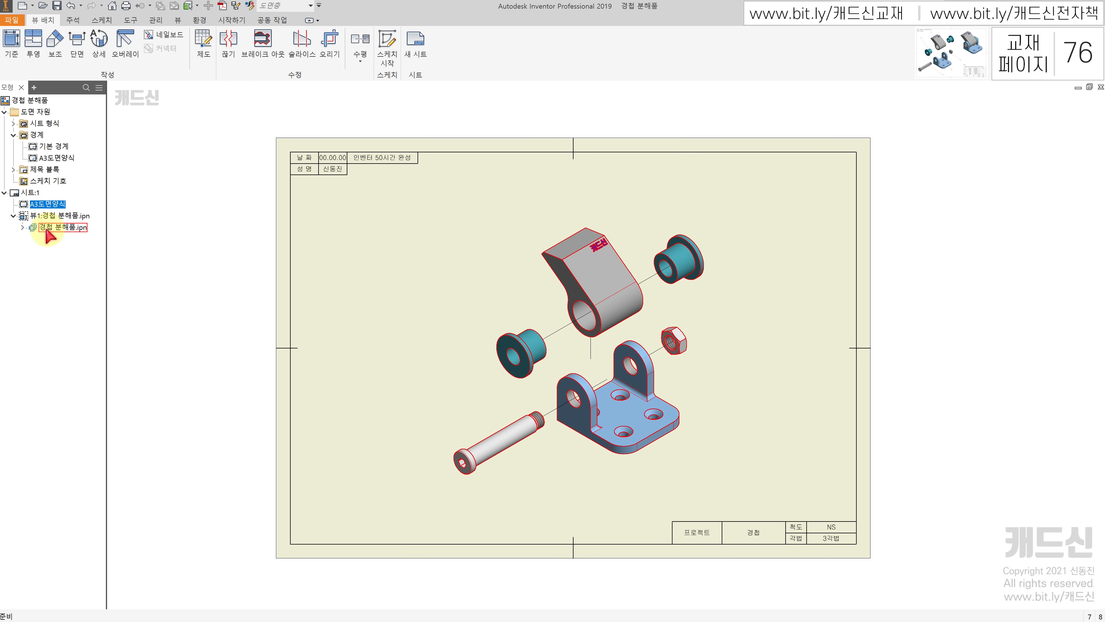
pyautogui.rightClick(72, 229)
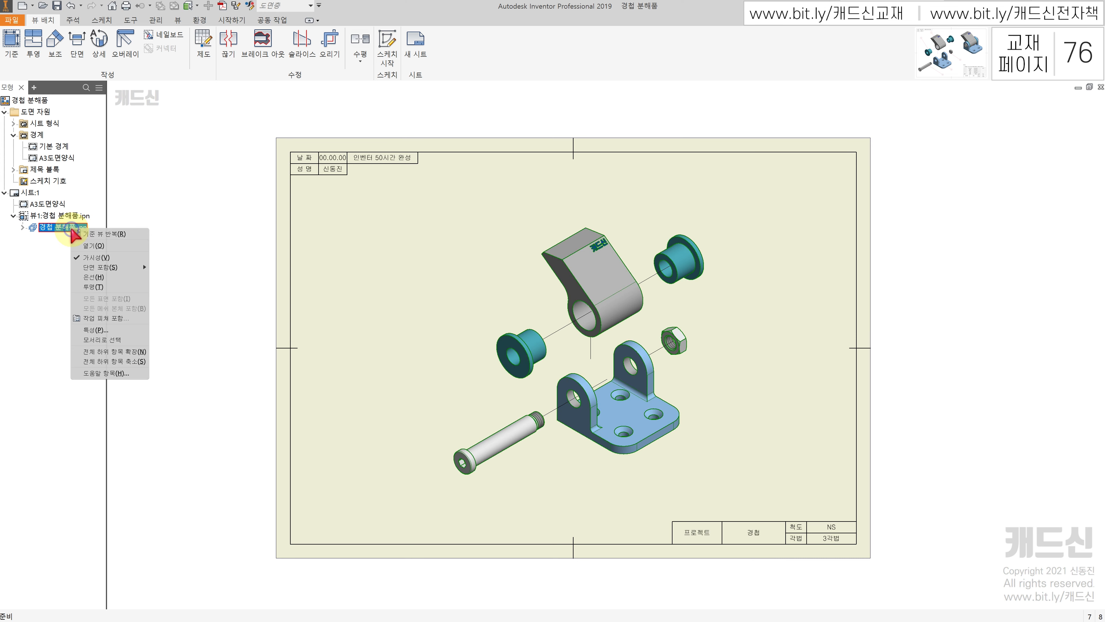
pyautogui.click(95, 246)
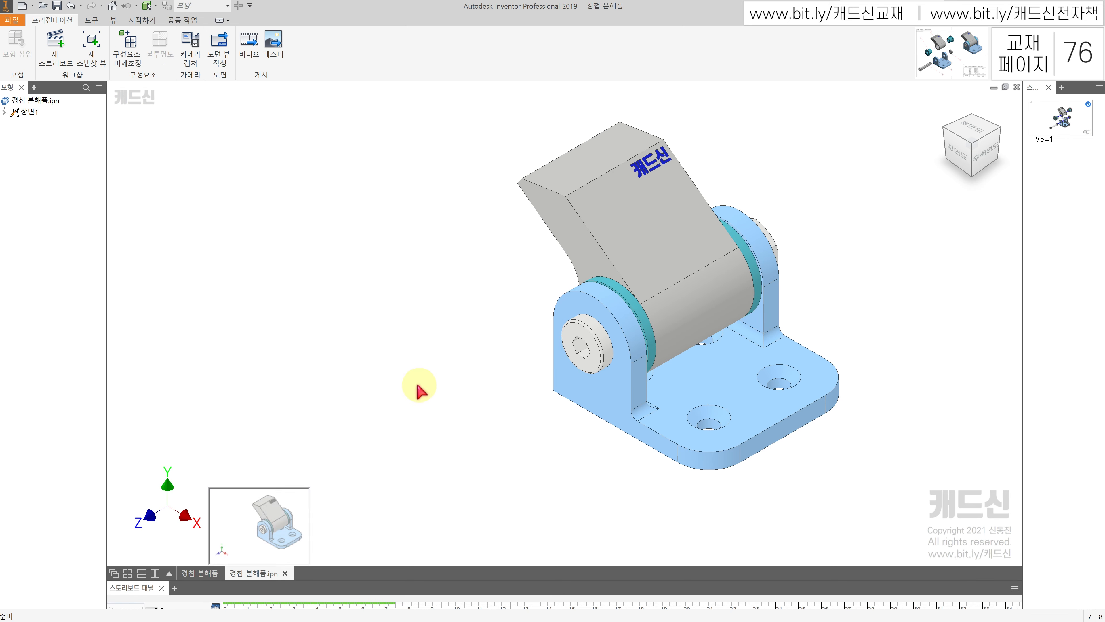
pyautogui.click(285, 573)
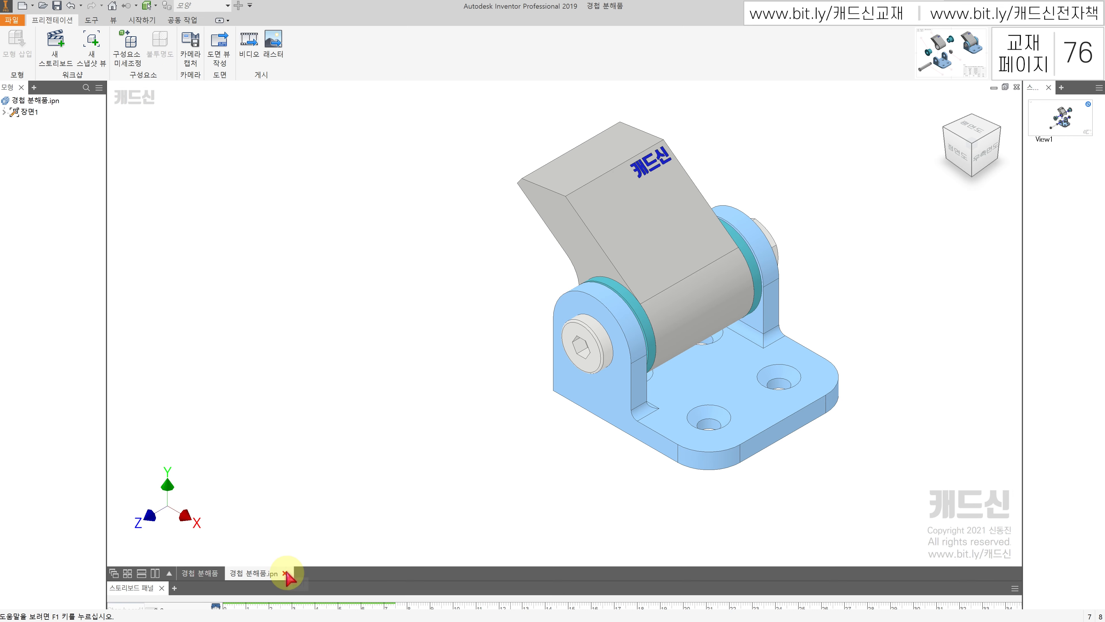
# Browse the 교재 첨부 파일(2010버전, 규격품 미포함) folder to 연습도면9. 경첩 and locate the 3. 베이스 part file.
pyautogui.click(394, 339)
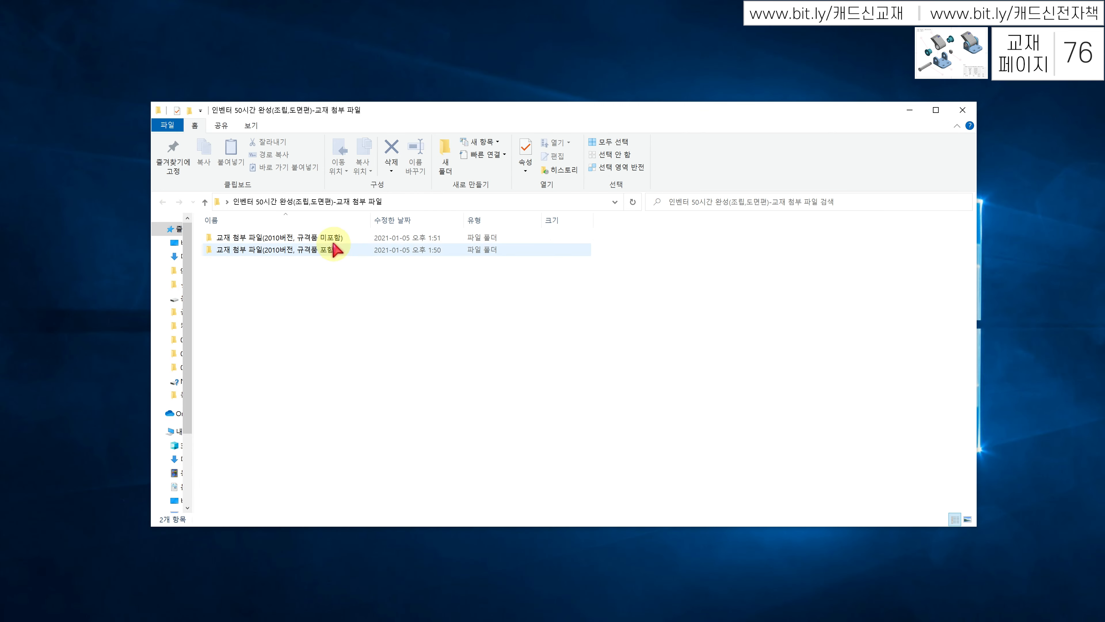
pyautogui.click(334, 238)
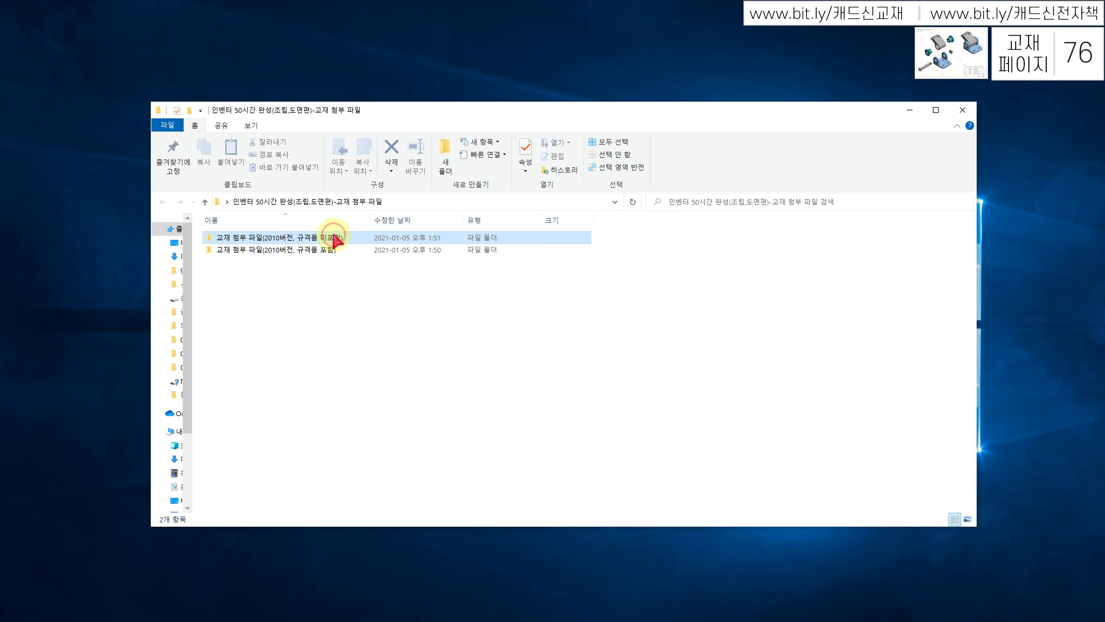
pyautogui.doubleClick(334, 238)
pyautogui.doubleClick(295, 245)
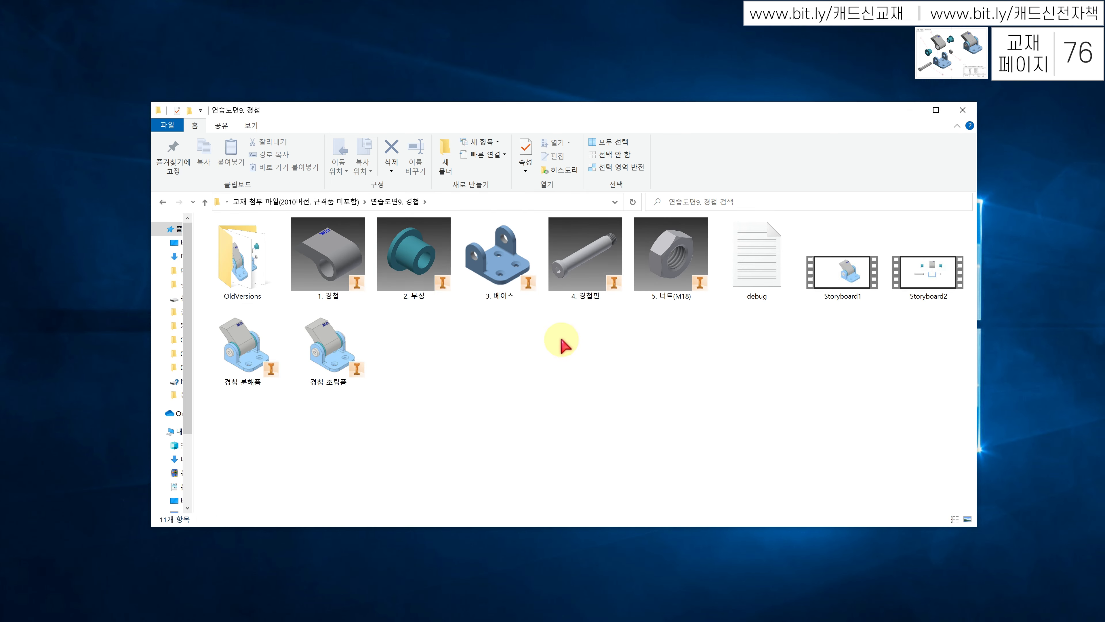
pyautogui.click(504, 254)
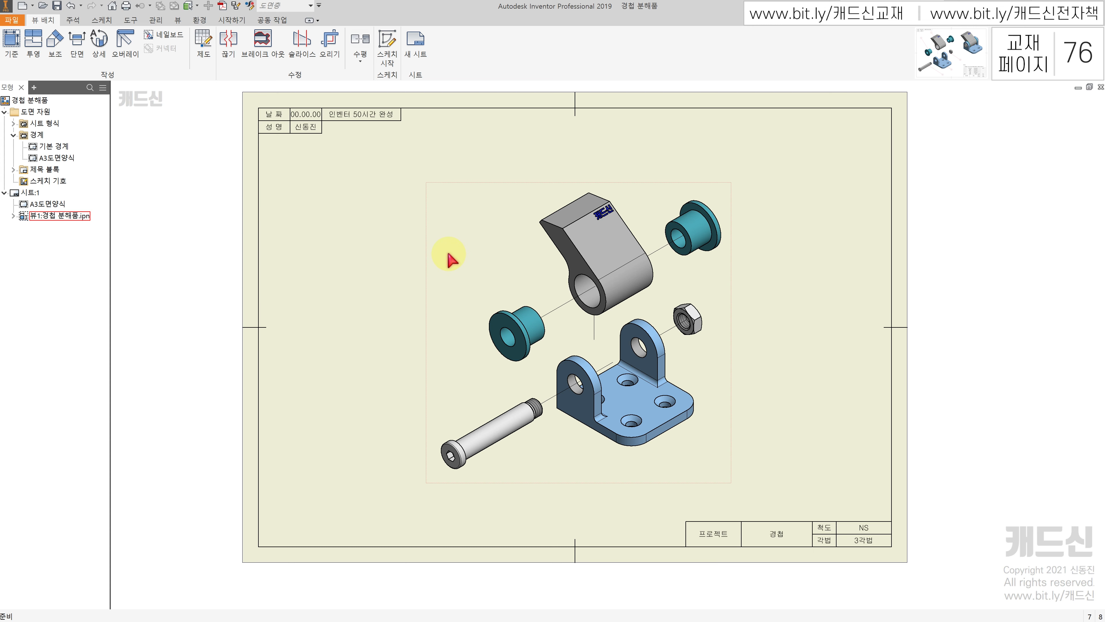
# Open the 3. 베이스:1 part from the 경첩 조립품.iam assembly under the exploded view 뷰1.
pyautogui.click(13, 215)
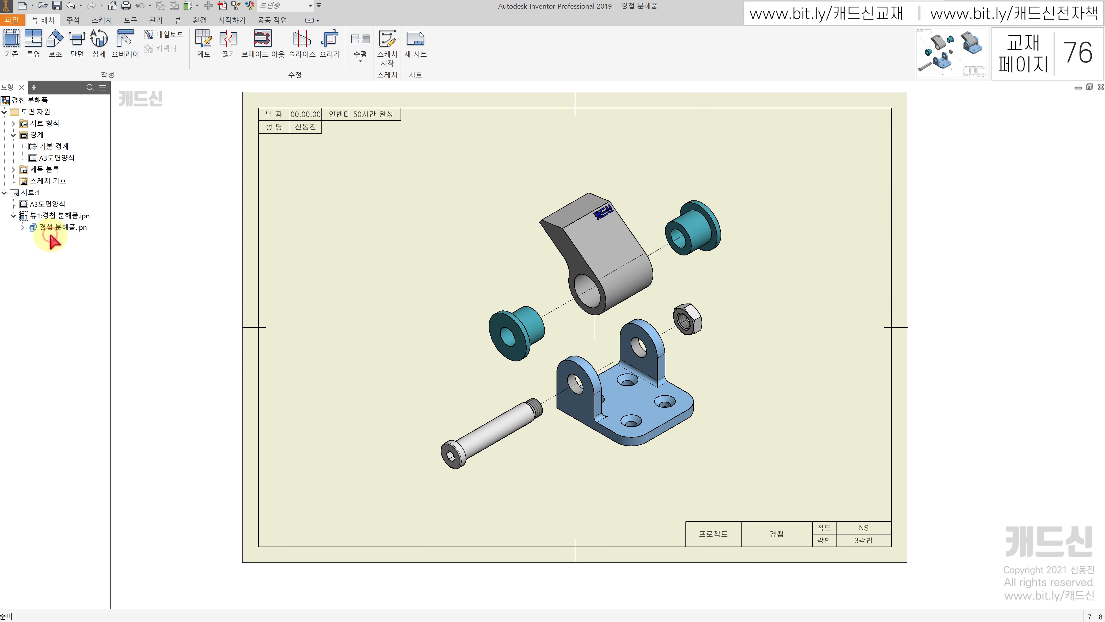
pyautogui.click(71, 233)
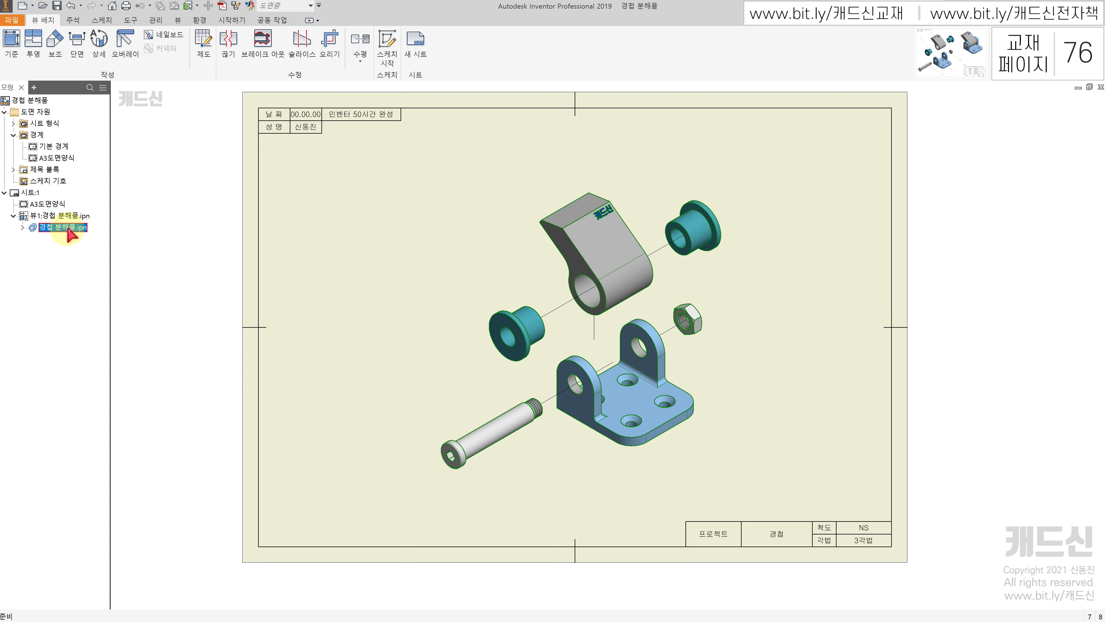
pyautogui.click(23, 227)
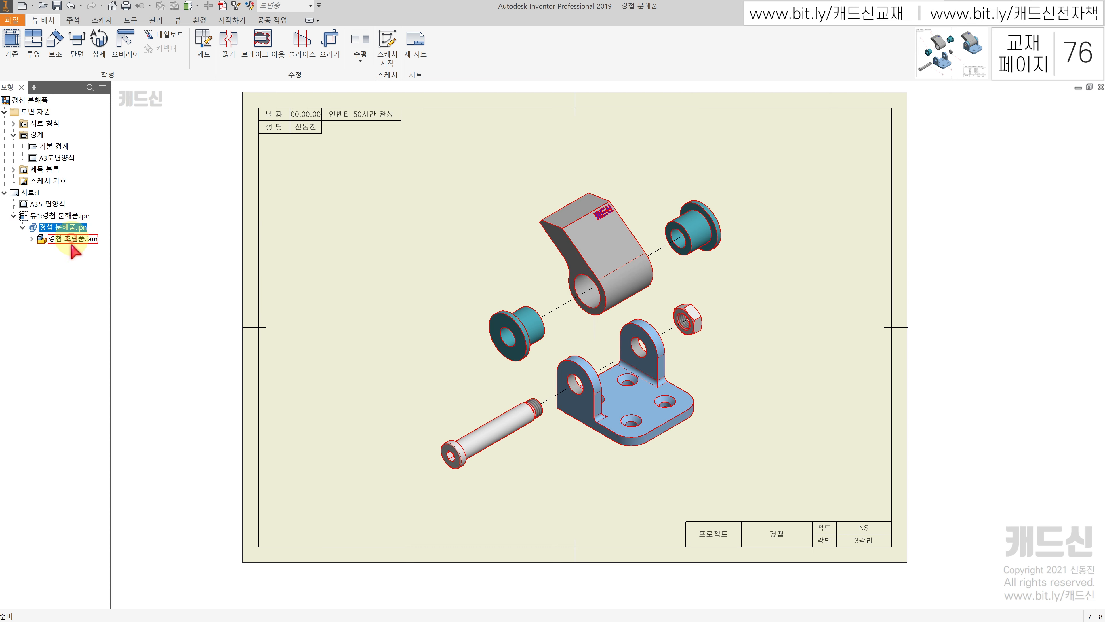
pyautogui.click(93, 244)
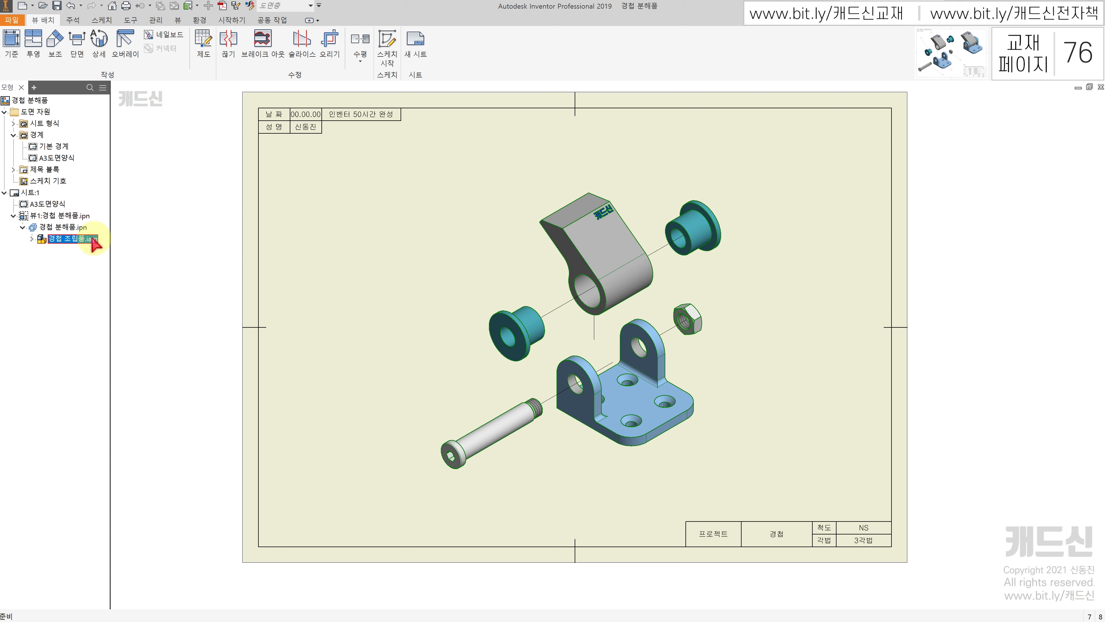
pyautogui.click(31, 238)
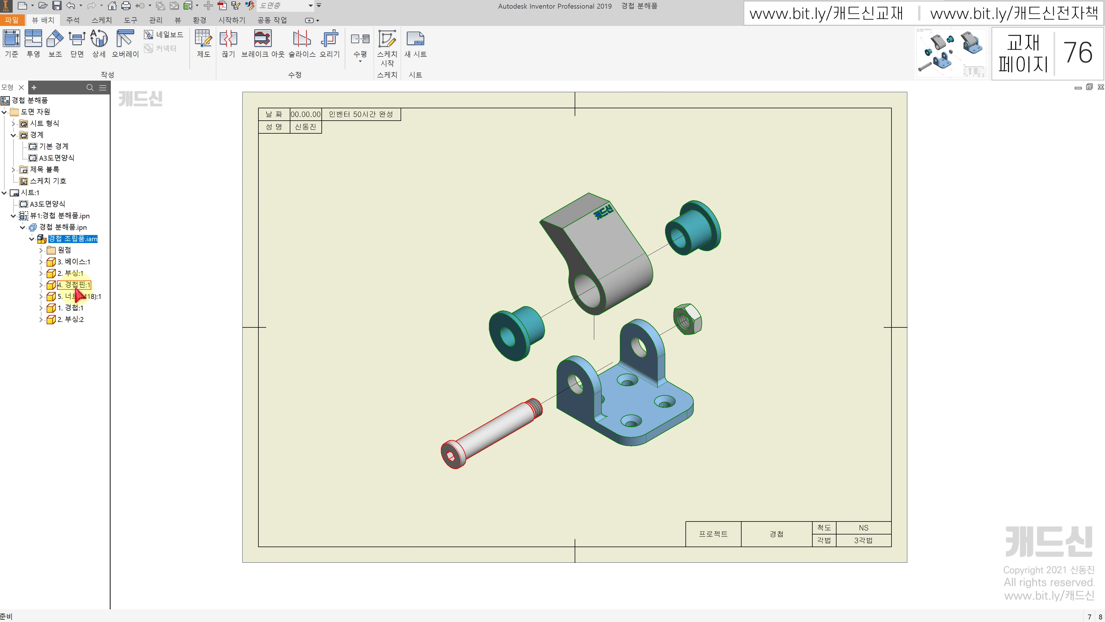
pyautogui.click(74, 263)
pyautogui.rightClick(82, 263)
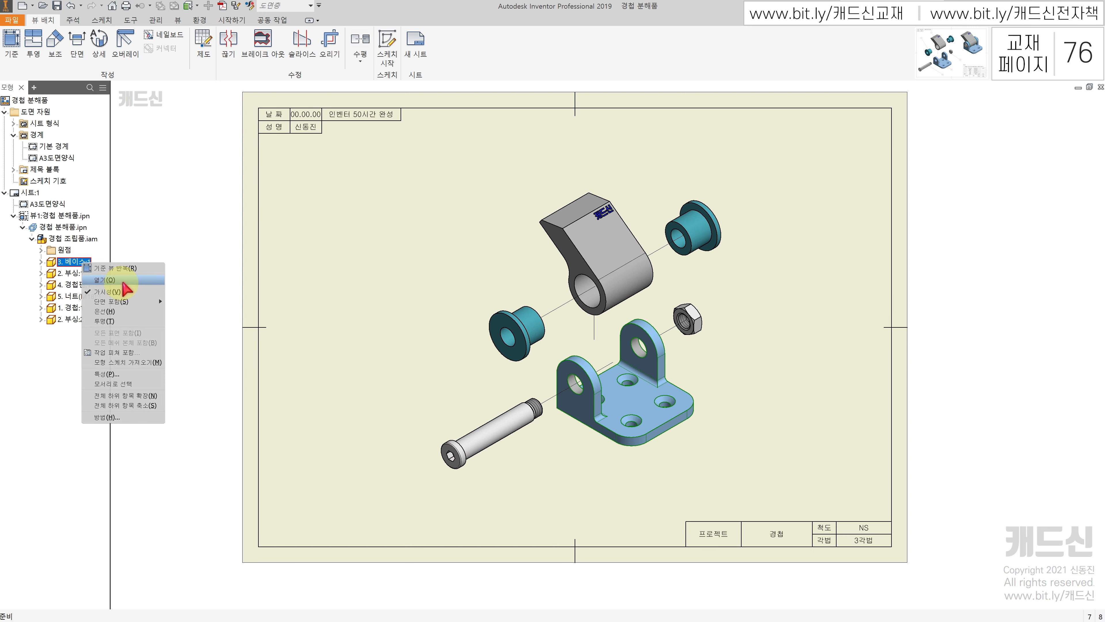
pyautogui.click(108, 279)
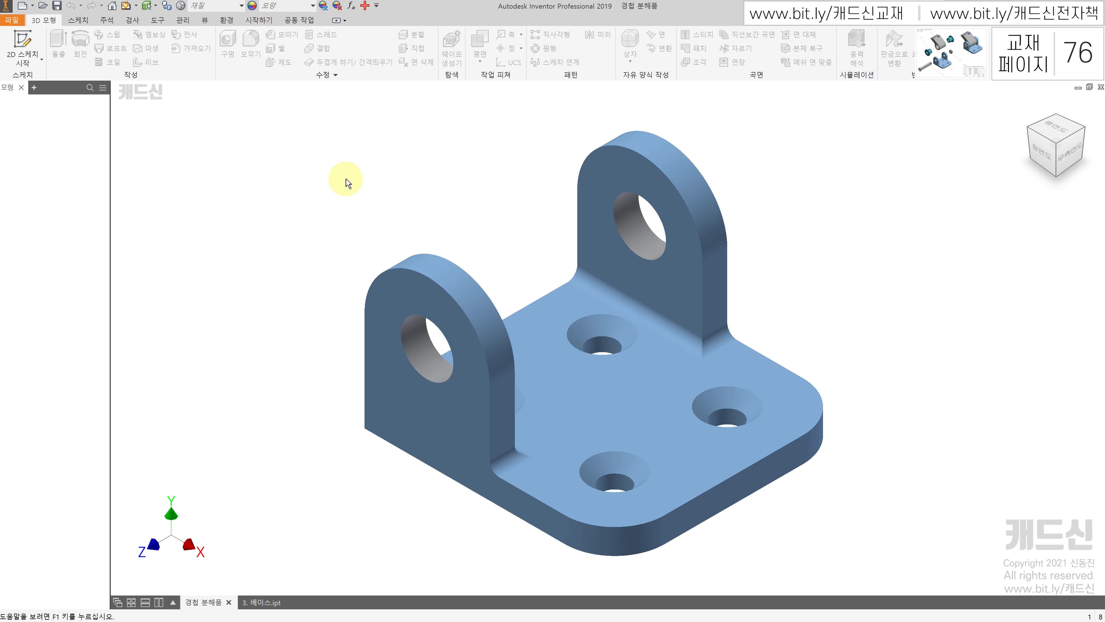
# Sample the base plate's blue appearance (RGB 158, 208, 254) and apply it to the pin hole surfaces of both lugs.
pyautogui.click(322, 6)
pyautogui.click(604, 383)
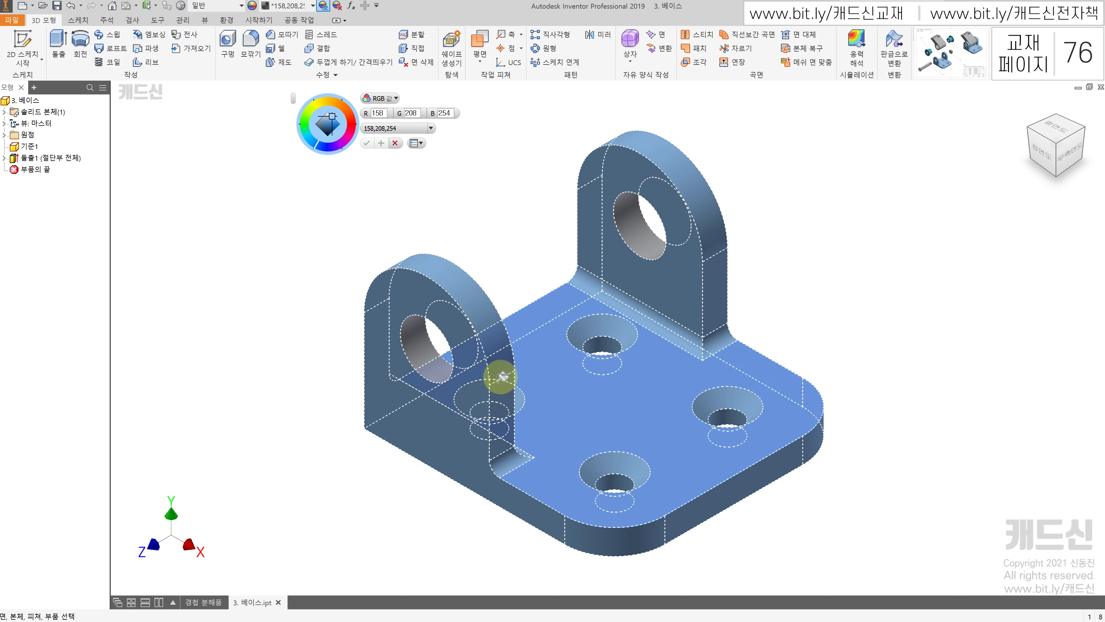
pyautogui.click(417, 335)
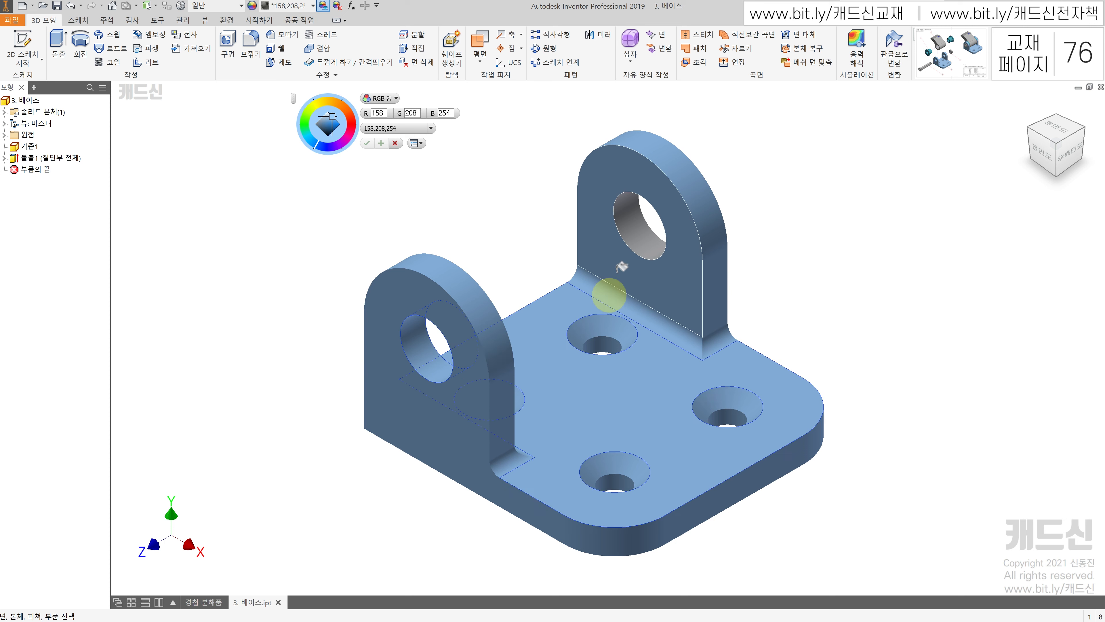
pyautogui.click(631, 224)
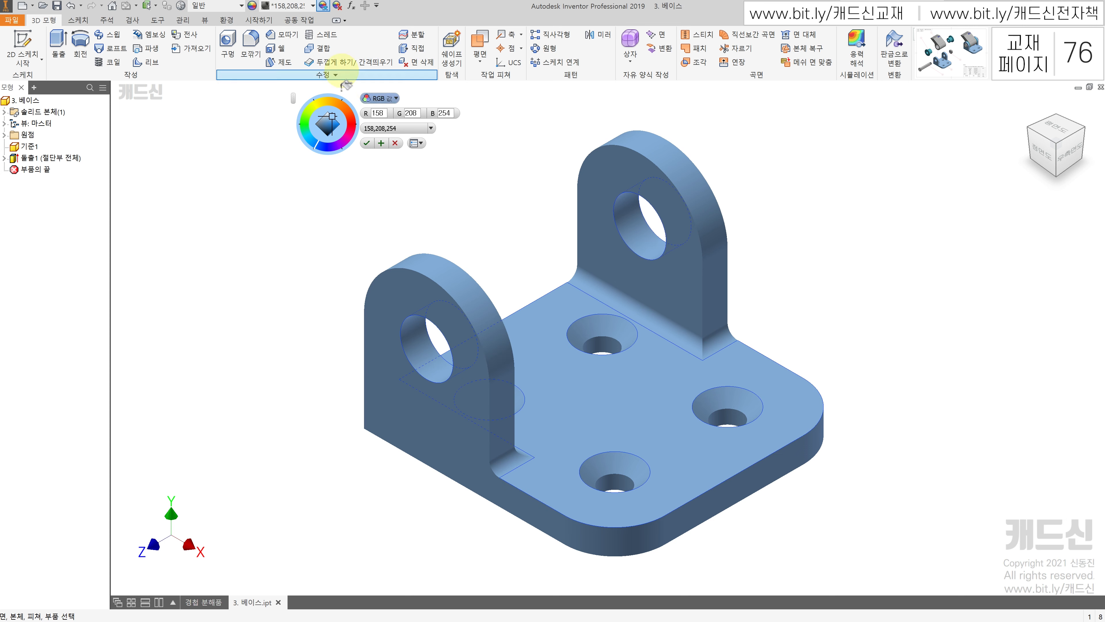
pyautogui.click(366, 144)
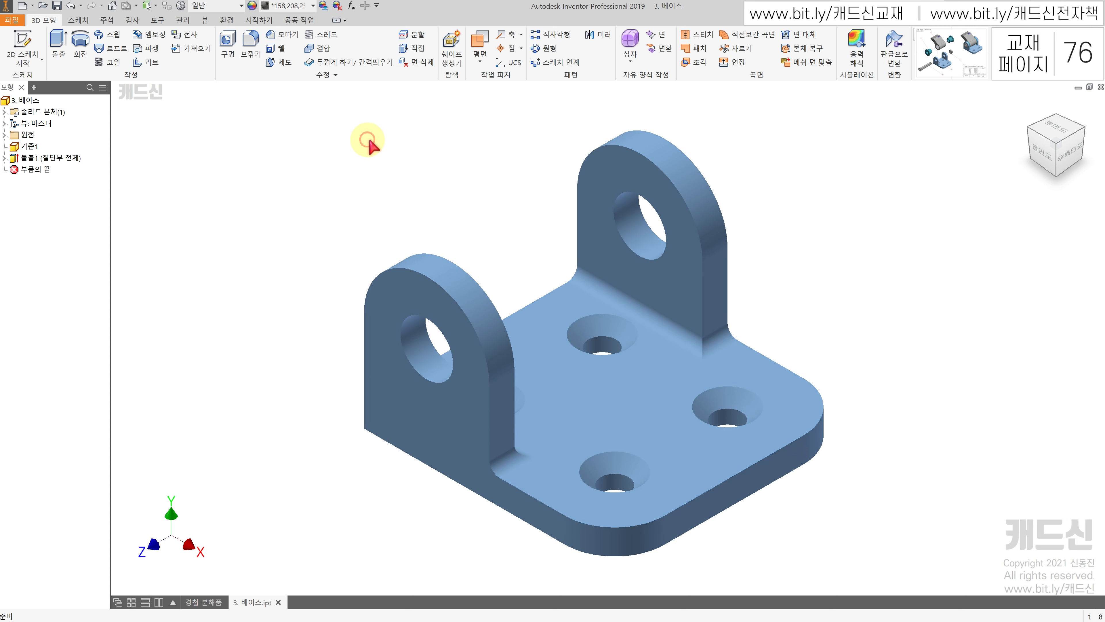
# Save and close the 3. 베이스 part, returning to the 경첩 분해품 drawing.
pyautogui.click(57, 6)
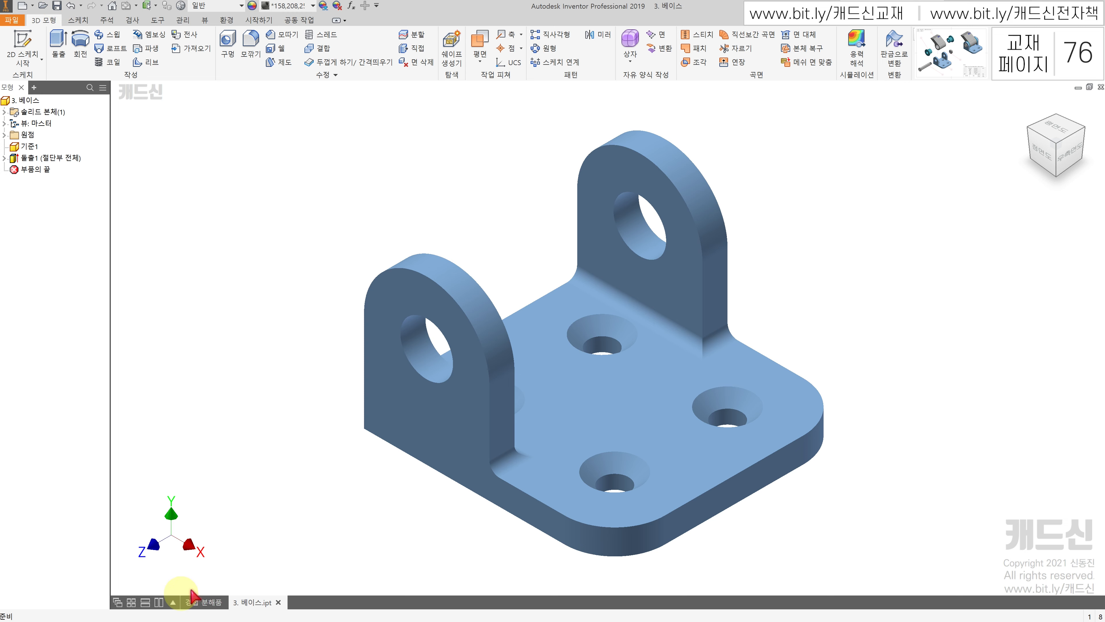
pyautogui.click(278, 603)
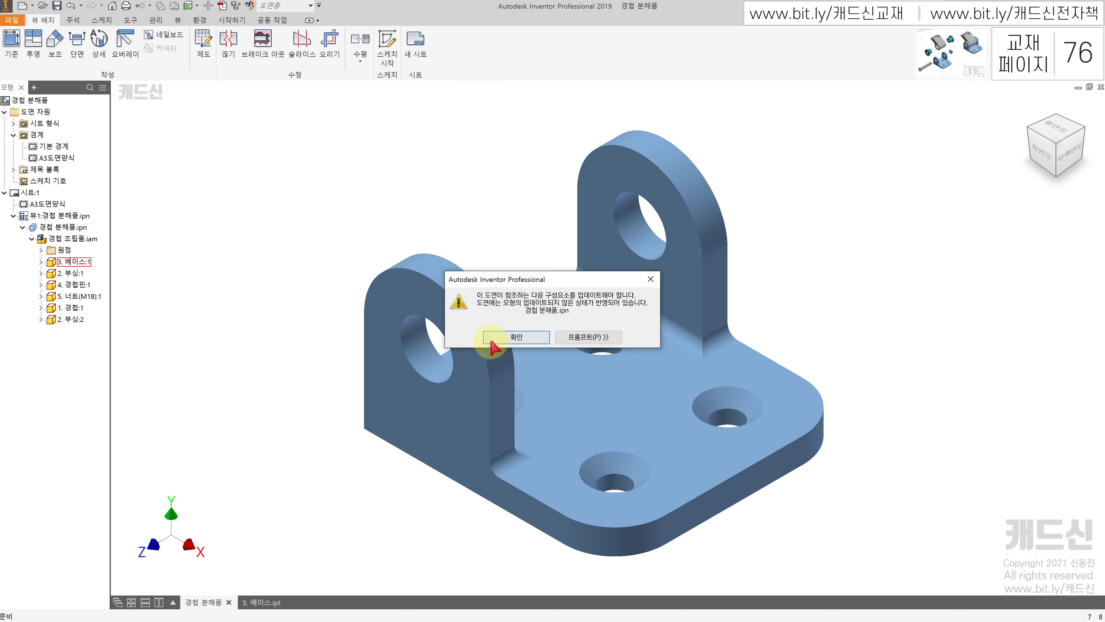
pyautogui.click(499, 338)
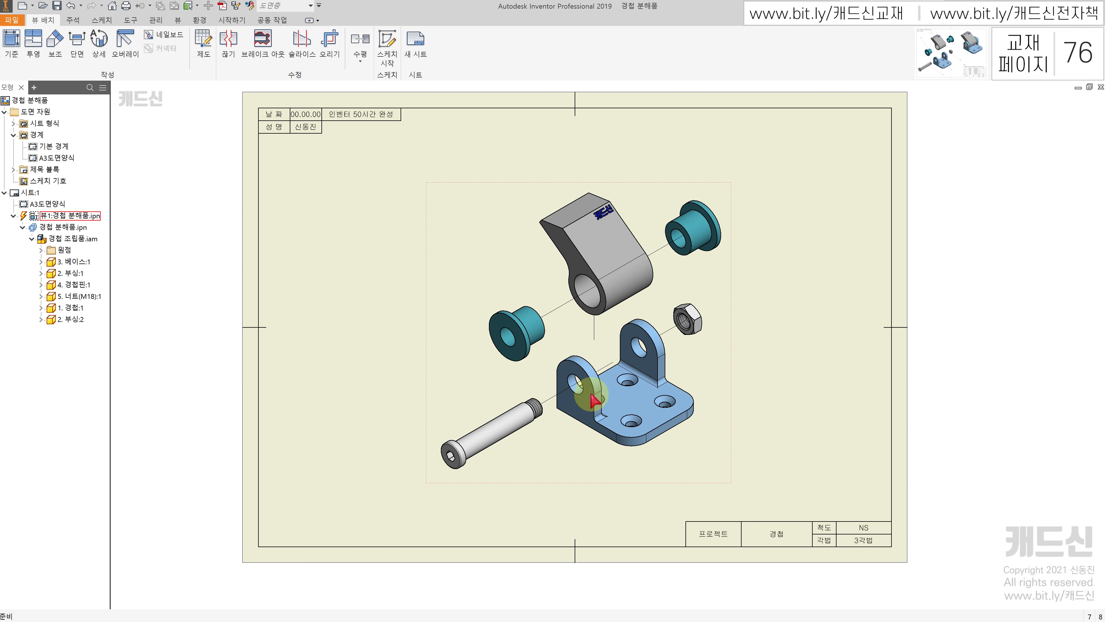
# Examine the colour of the base's pin holes in the exploded view and the update state of view 뷰1.
pyautogui.scroll(5, 594, 399)
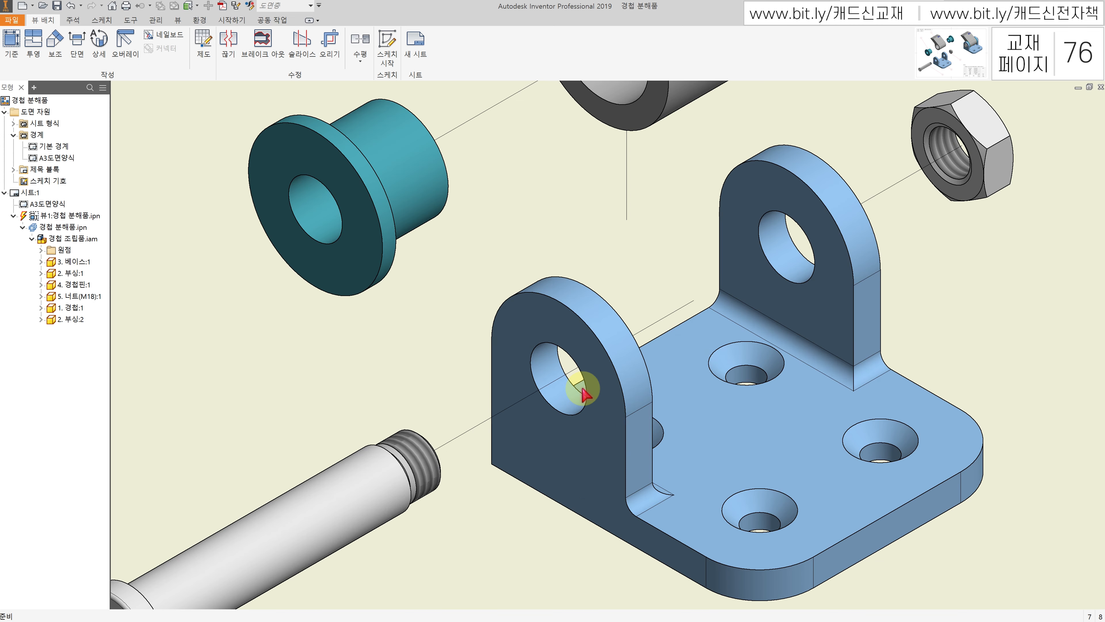
pyautogui.scroll(-5, 585, 394)
pyautogui.moveTo(23, 215)
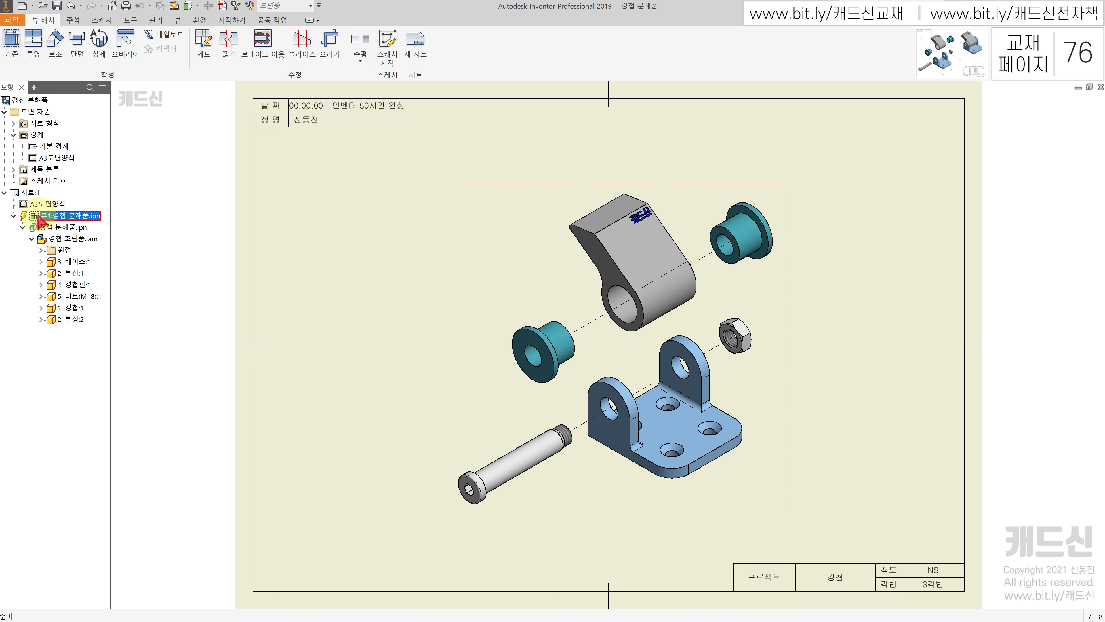
# Update the model of the exploded view 뷰1 so the drawing reflects the edited base part.
pyautogui.click(174, 6)
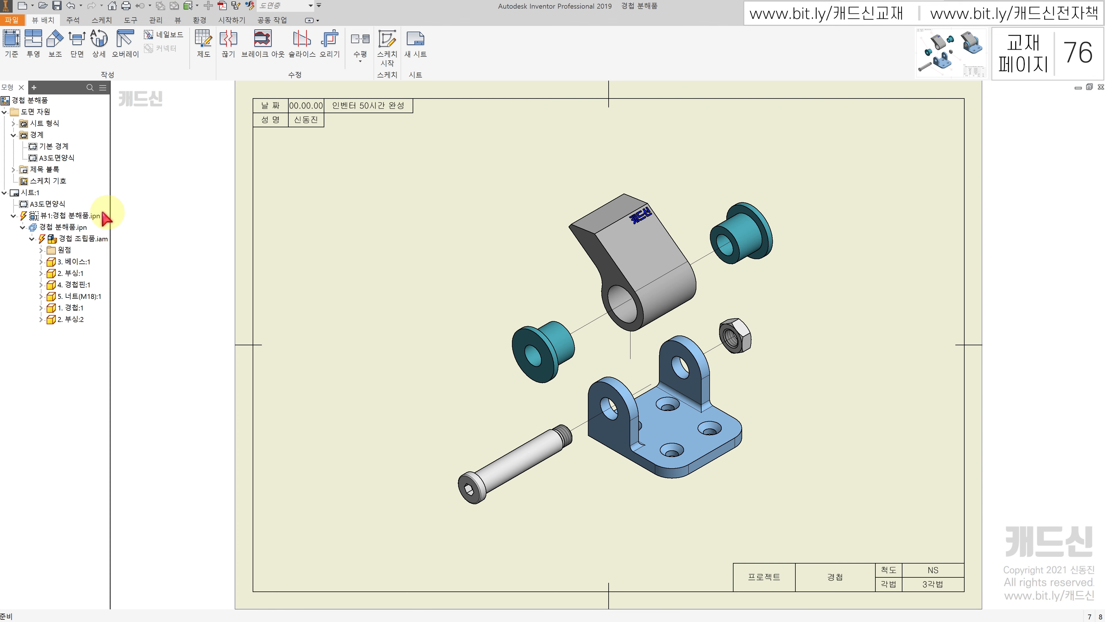
pyautogui.rightClick(77, 218)
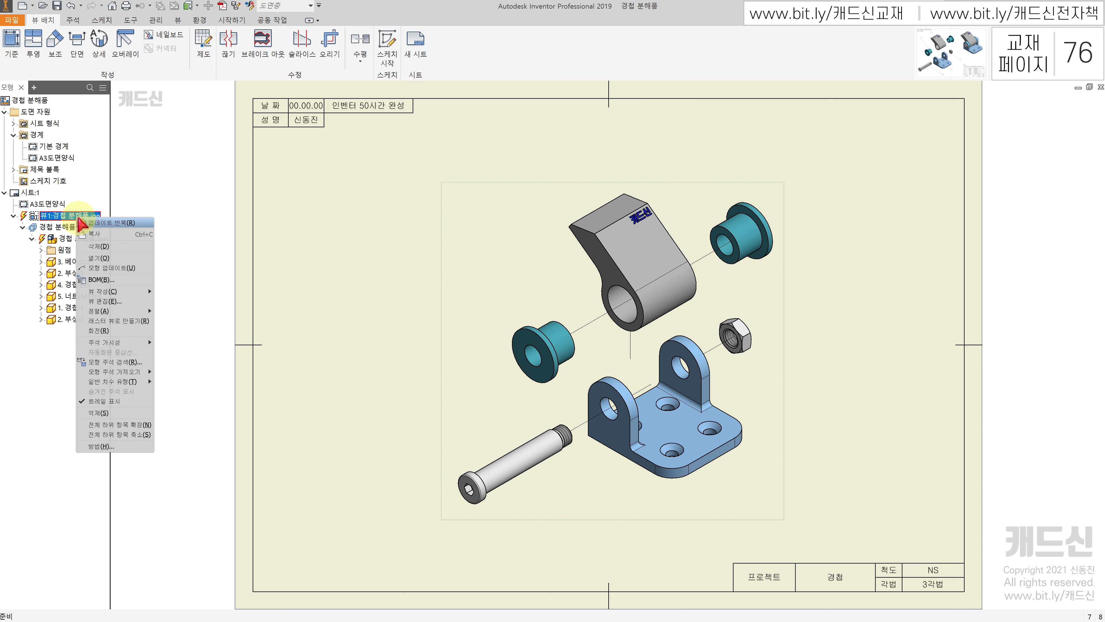
pyautogui.click(134, 268)
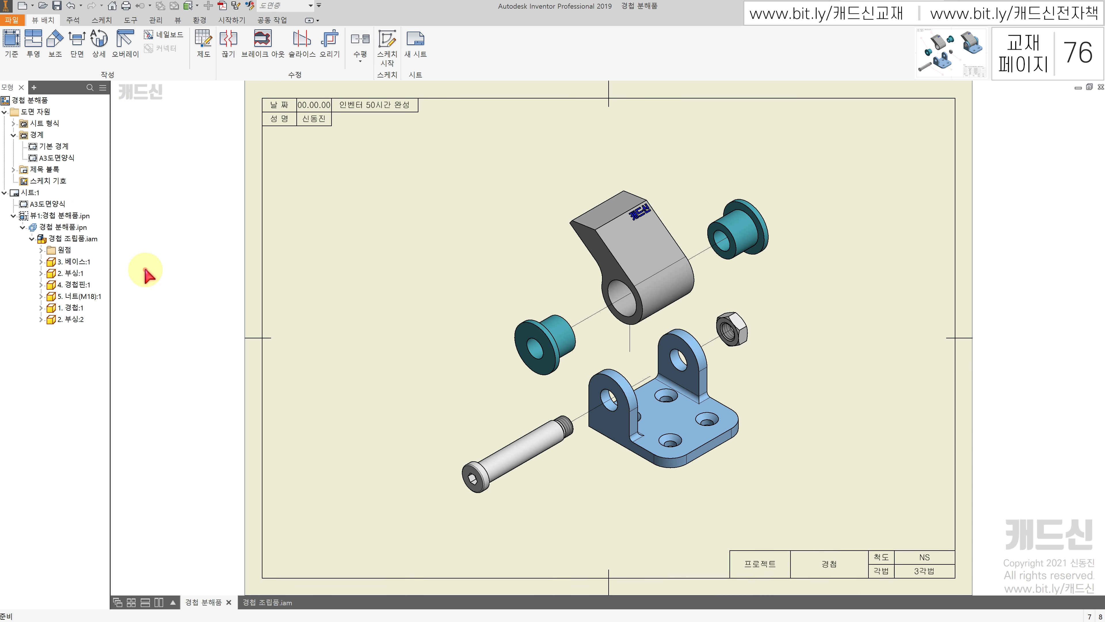
# Collapse view 뷰1 in the model tree and move the exploded view to the left half of the sheet.
pyautogui.click(13, 215)
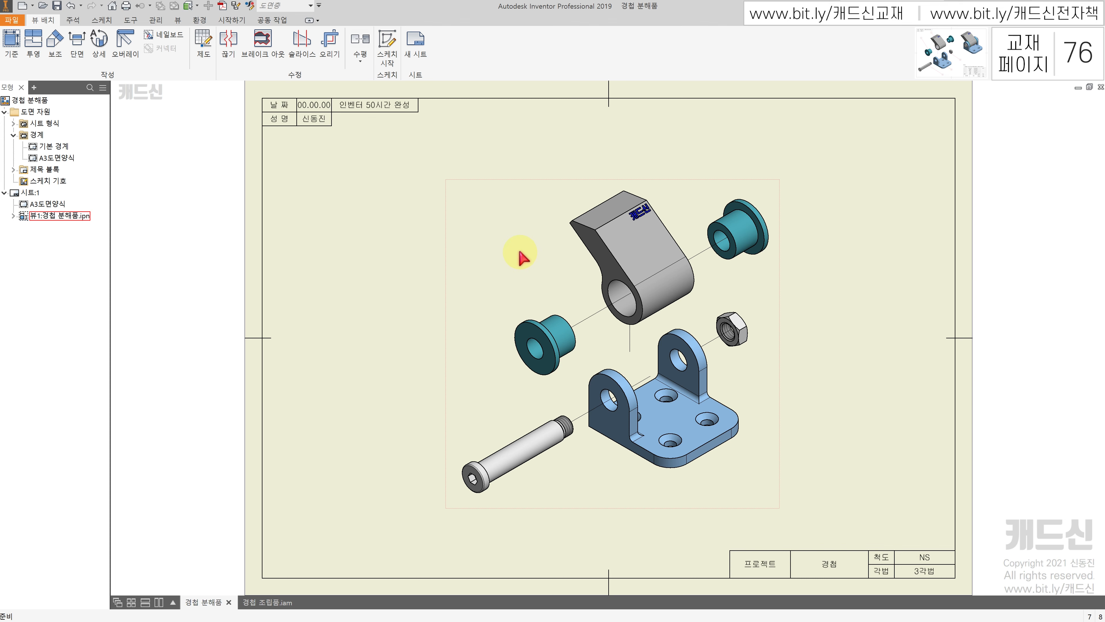
pyautogui.click(519, 254)
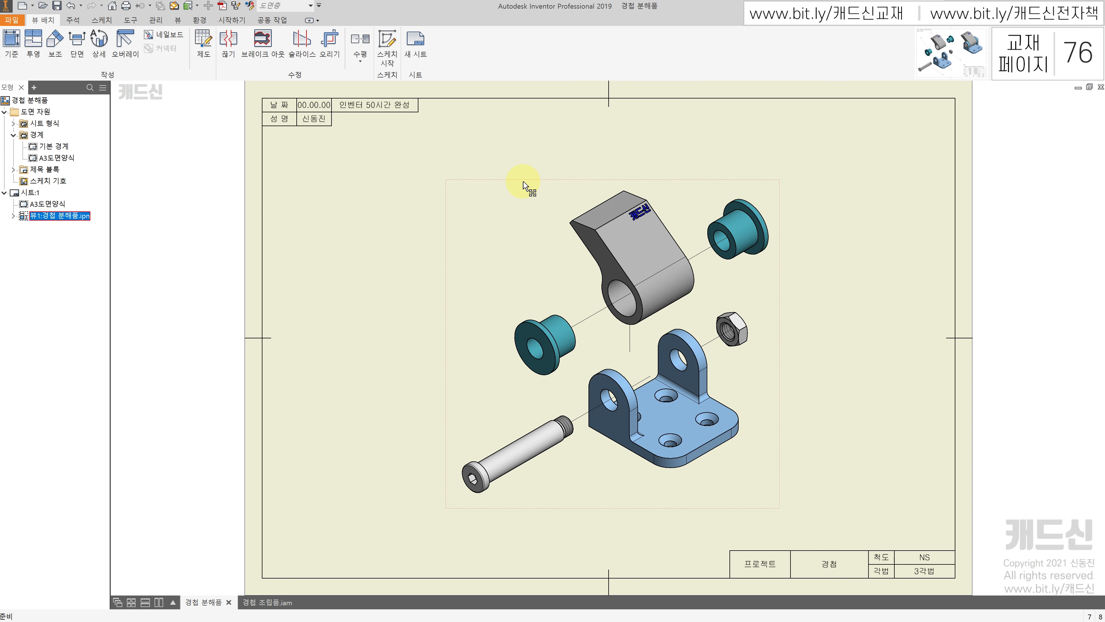
pyautogui.moveTo(524, 185); pyautogui.dragTo(370, 173)
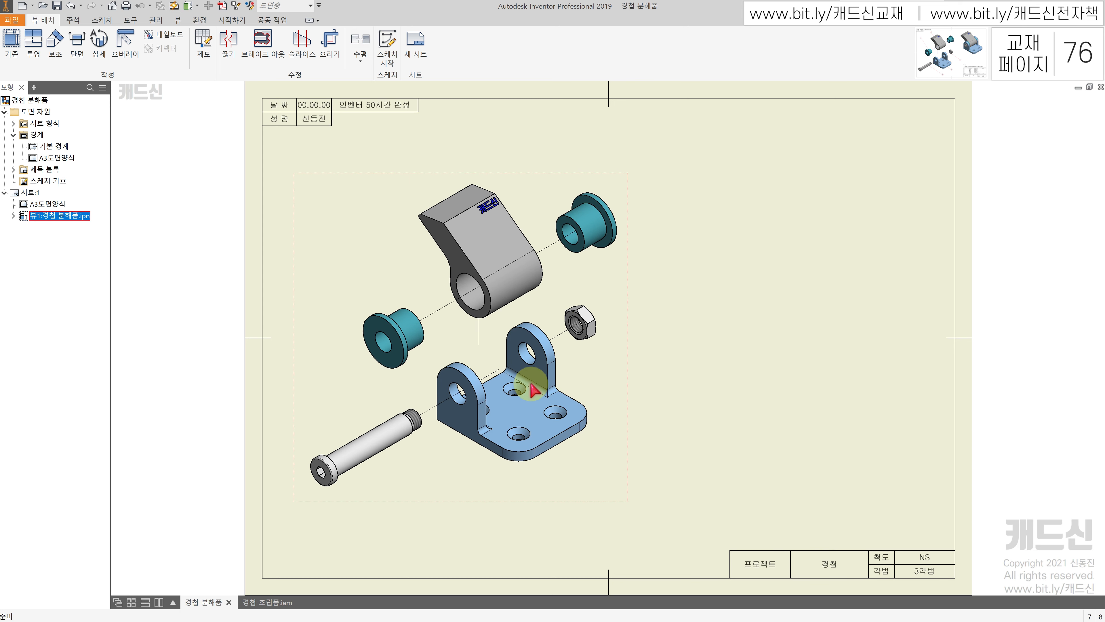
# Add an item balloon to the hex nut, placing it to the lower right of the nut.
pyautogui.click(72, 19)
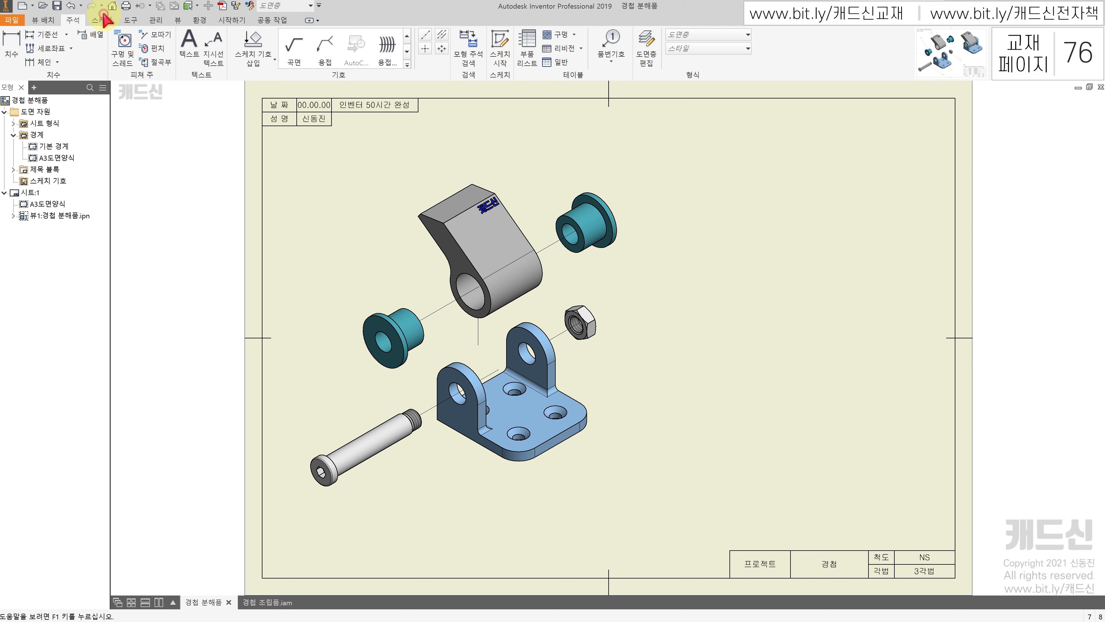
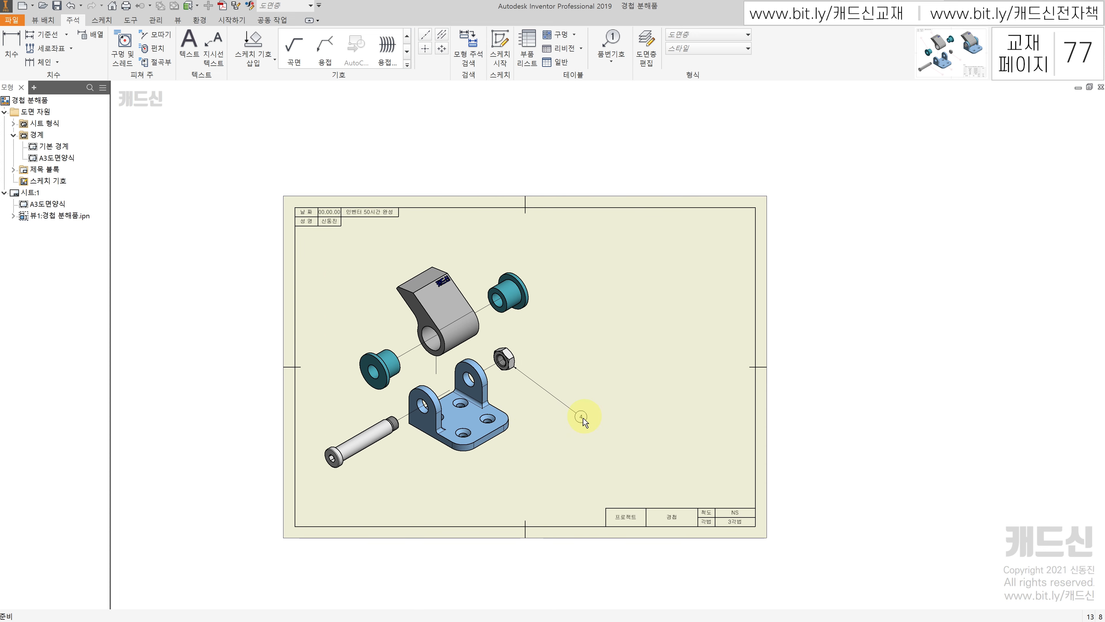
pyautogui.scroll(3, 583, 418)
pyautogui.scroll(-3, 574, 438)
pyautogui.moveTo(573, 439); pyautogui.dragTo(582, 435, button='middle')
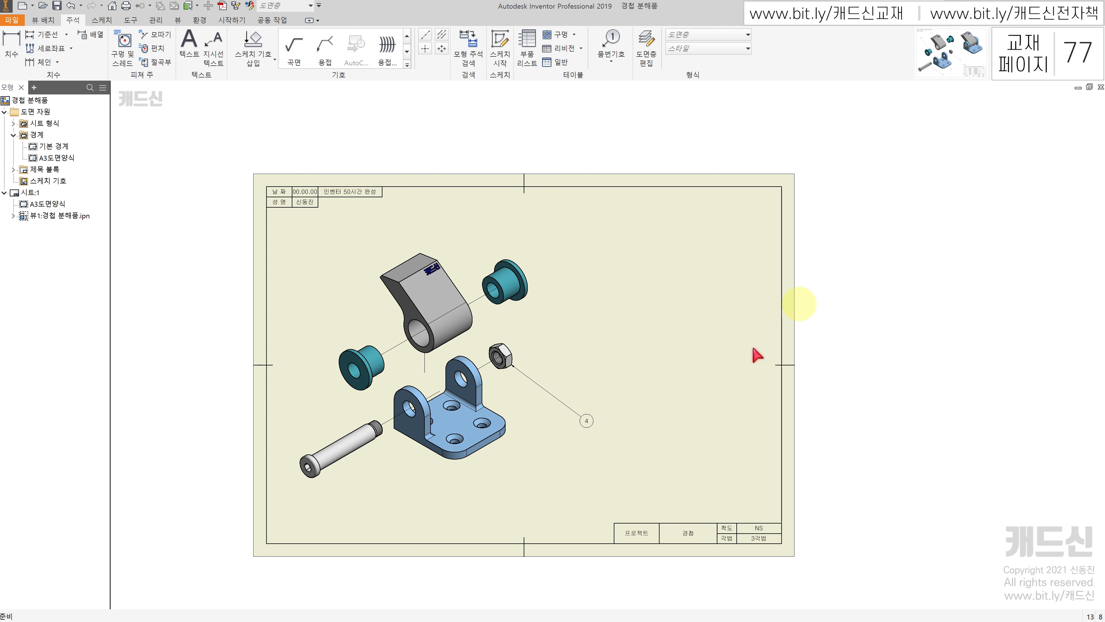
pyautogui.moveTo(607, 409)
pyautogui.mouseDown()
pyautogui.moveTo(562, 447)
pyautogui.moveTo(381, 535)
pyautogui.mouseUp()
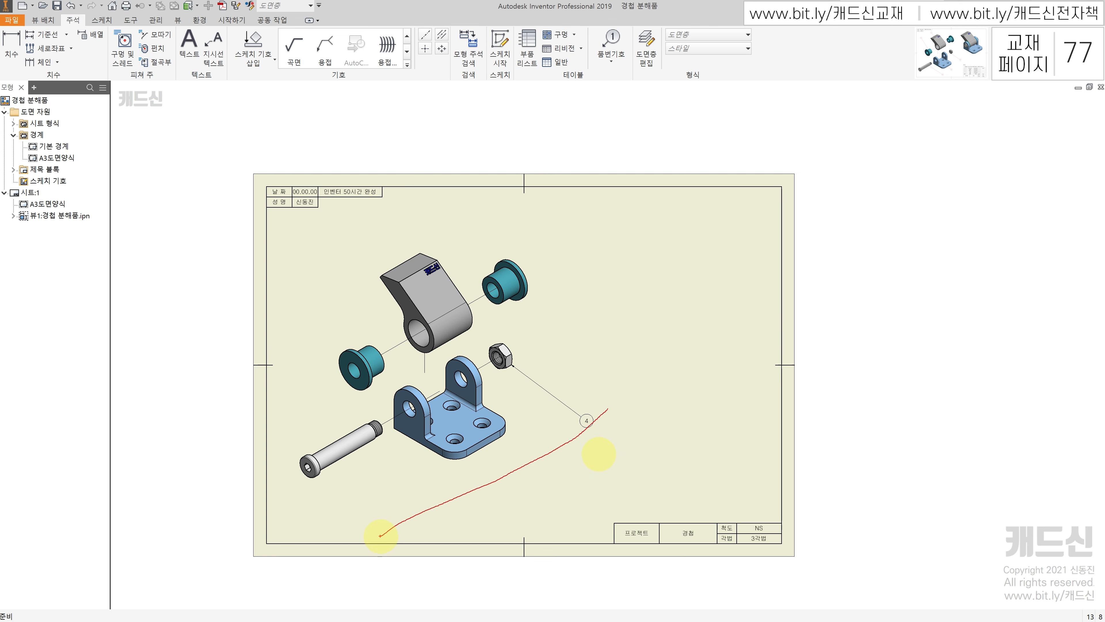
# Add item balloons to the base plate and the hinge pin, placing them diagonally below the parts in line with the nut's balloon.
pyautogui.click(611, 43)
pyautogui.scroll(4, 488, 457)
pyautogui.moveTo(493, 456); pyautogui.dragTo(545, 414, button='middle')
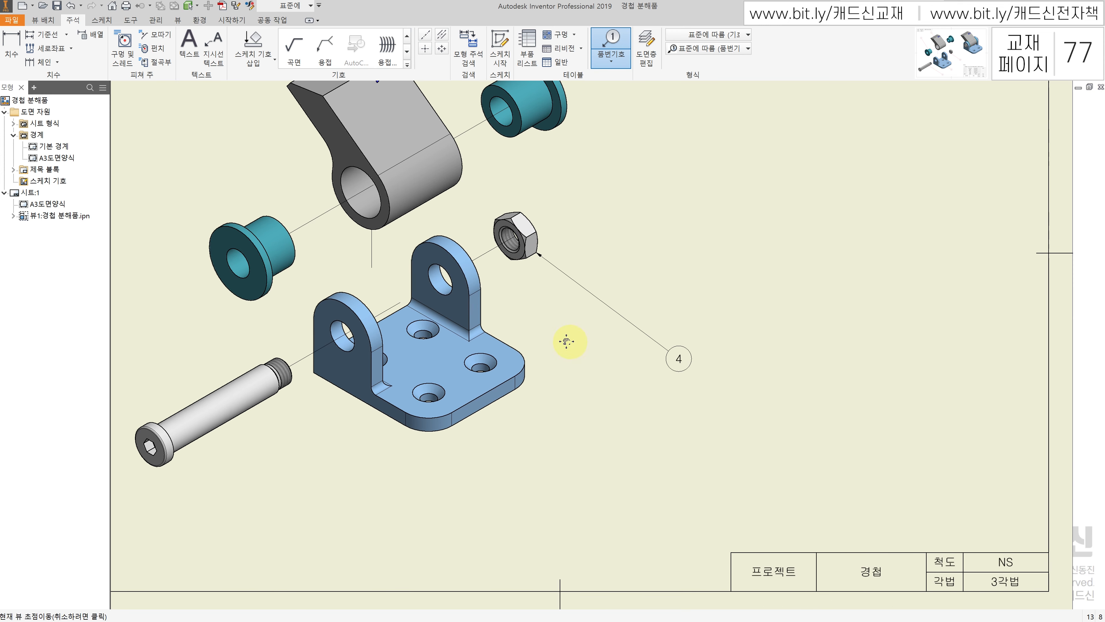
pyautogui.click(484, 407)
pyautogui.click(553, 462)
pyautogui.click(237, 415)
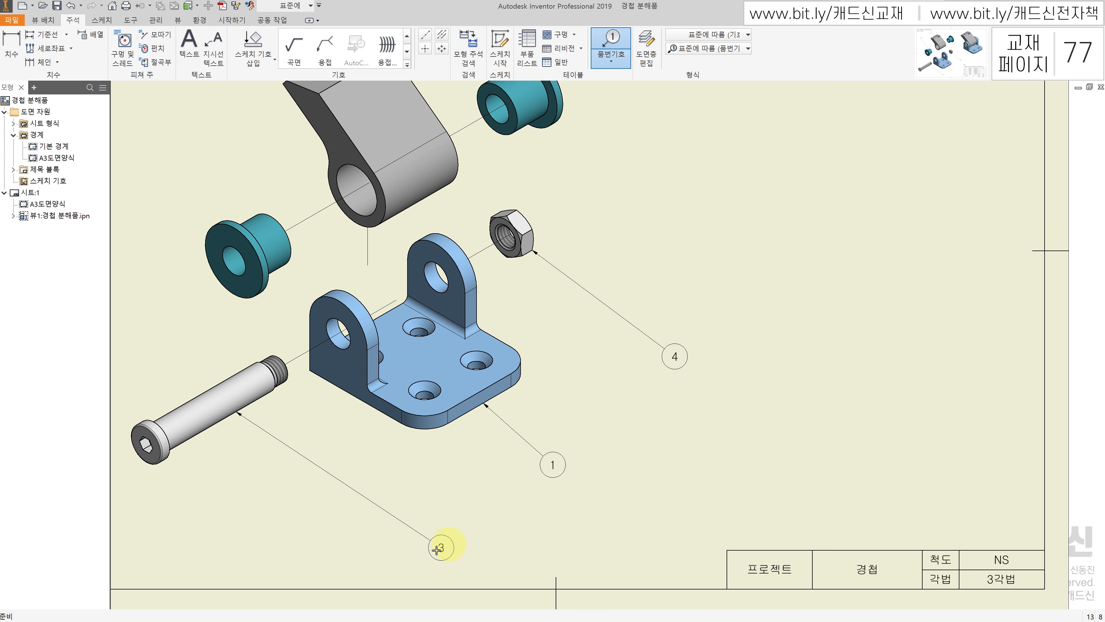
pyautogui.click(396, 561)
# Add item balloons above the left bushing and the hinge body, and fine-tune the position of the base plate's balloon.
pyautogui.scroll(-3, 387, 403)
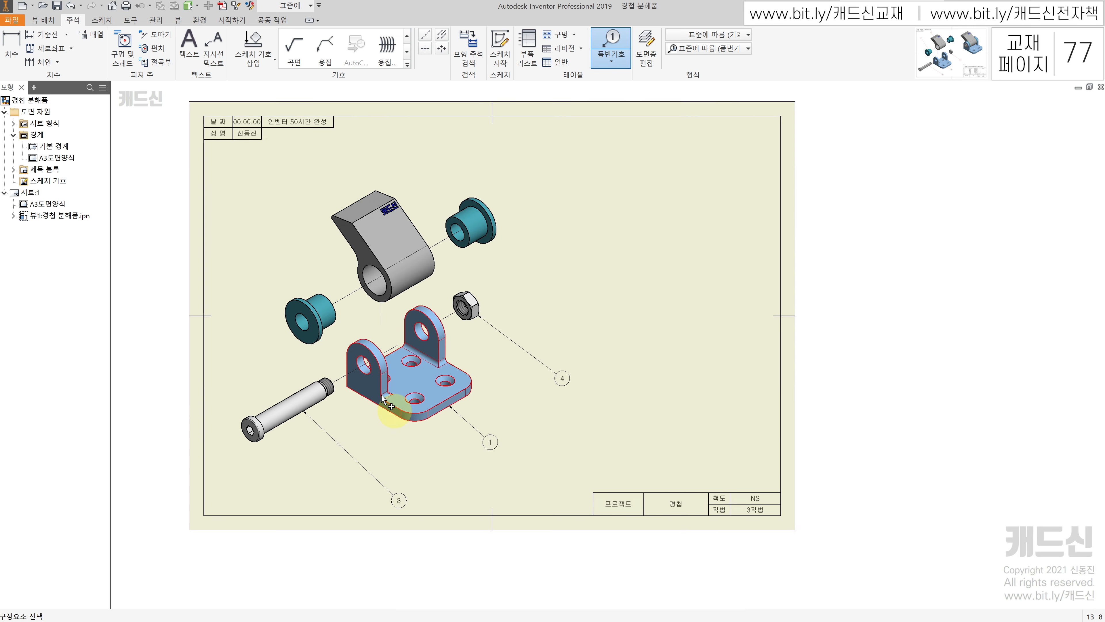
pyautogui.moveTo(383, 398); pyautogui.dragTo(436, 490, button='middle')
pyautogui.click(356, 390)
pyautogui.click(299, 295)
pyautogui.click(410, 292)
pyautogui.click(382, 254)
pyautogui.press('Escape')
pyautogui.click(525, 468)
pyautogui.moveTo(525, 468); pyautogui.dragTo(521, 465)
pyautogui.press('Escape')
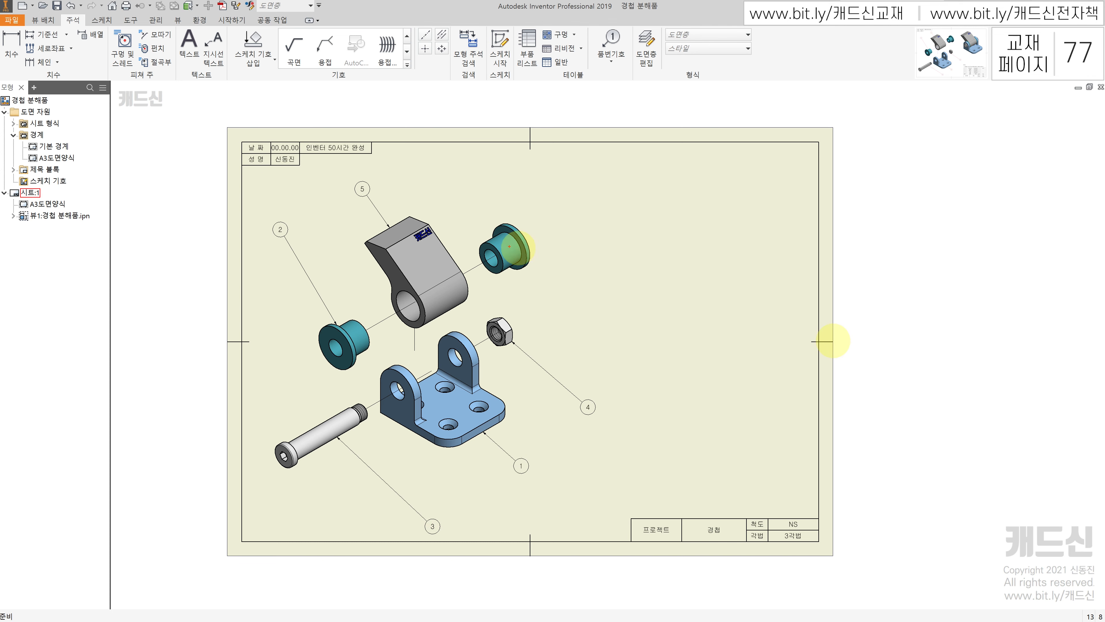
pyautogui.moveTo(366, 313)
pyautogui.mouseDown()
pyautogui.moveTo(316, 363)
pyautogui.moveTo(364, 333)
pyautogui.mouseUp()
pyautogui.moveTo(519, 211)
pyautogui.mouseDown()
pyautogui.moveTo(494, 274)
pyautogui.moveTo(537, 228)
pyautogui.mouseUp()
pyautogui.moveTo(623, 386); pyautogui.dragTo(388, 570)
pyautogui.moveTo(409, 160); pyautogui.dragTo(352, 193)
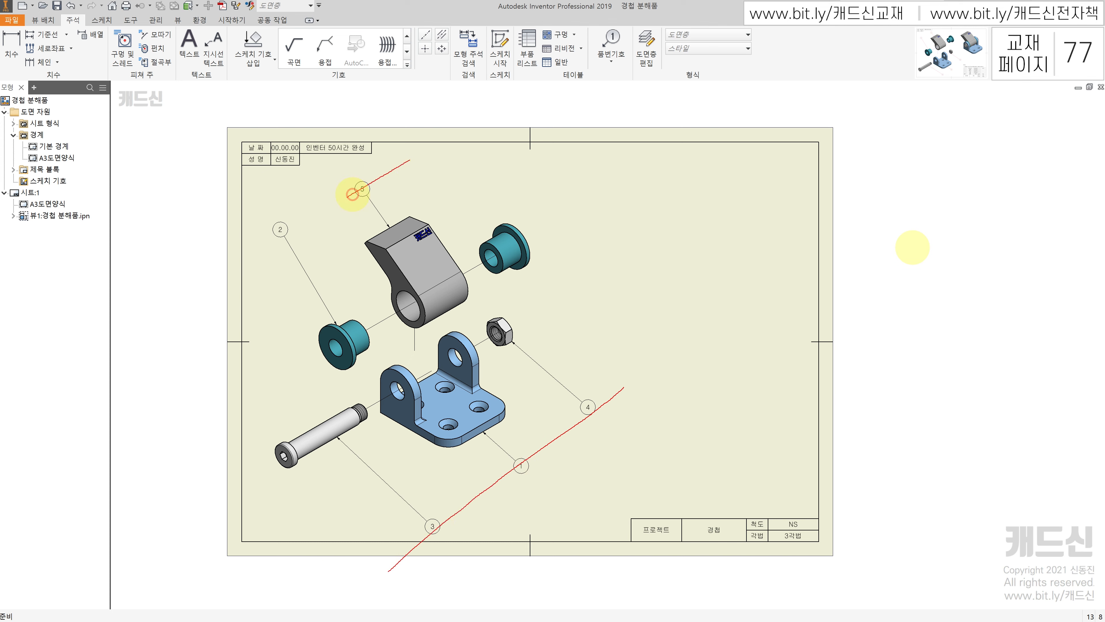
pyautogui.moveTo(288, 225); pyautogui.dragTo(185, 274)
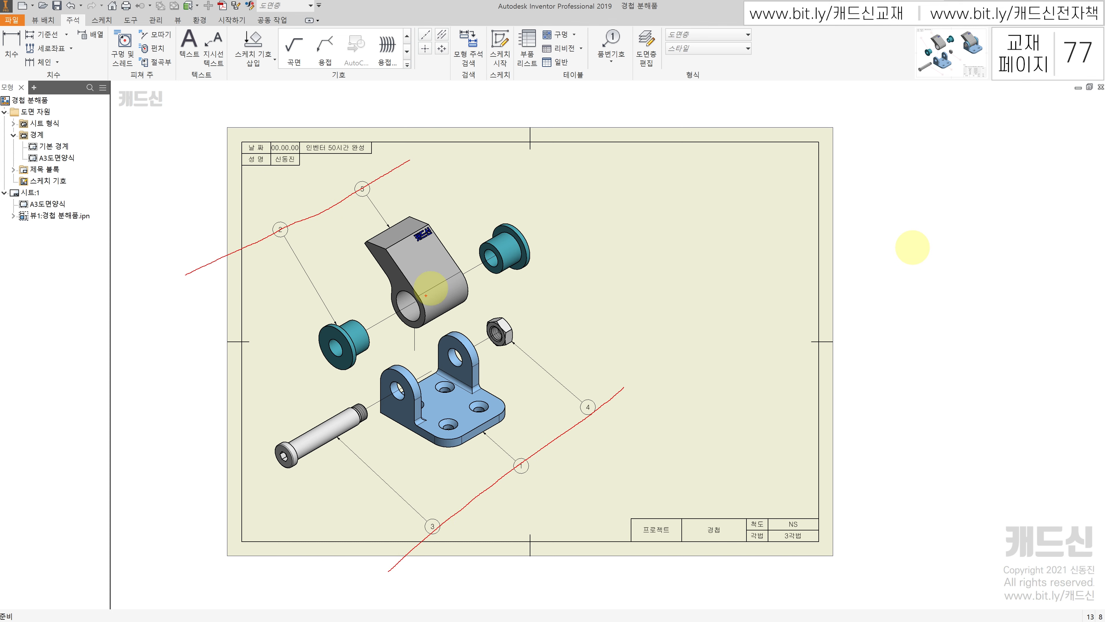
pyautogui.moveTo(365, 422); pyautogui.dragTo(294, 457)
pyautogui.moveTo(351, 430); pyautogui.dragTo(355, 433)
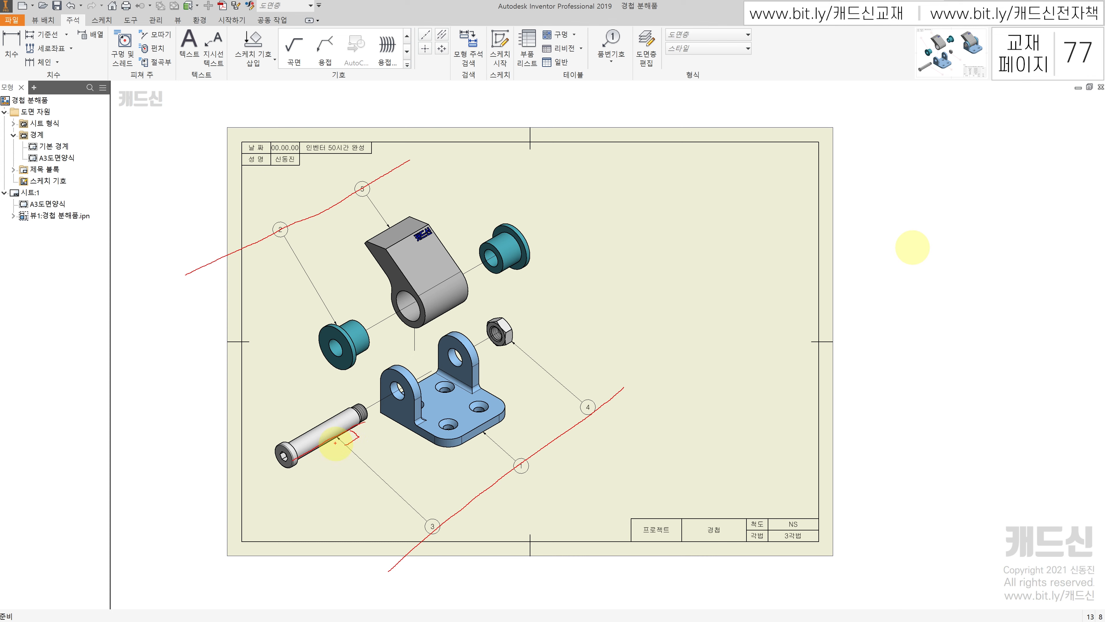
pyautogui.moveTo(428, 508); pyautogui.dragTo(441, 520)
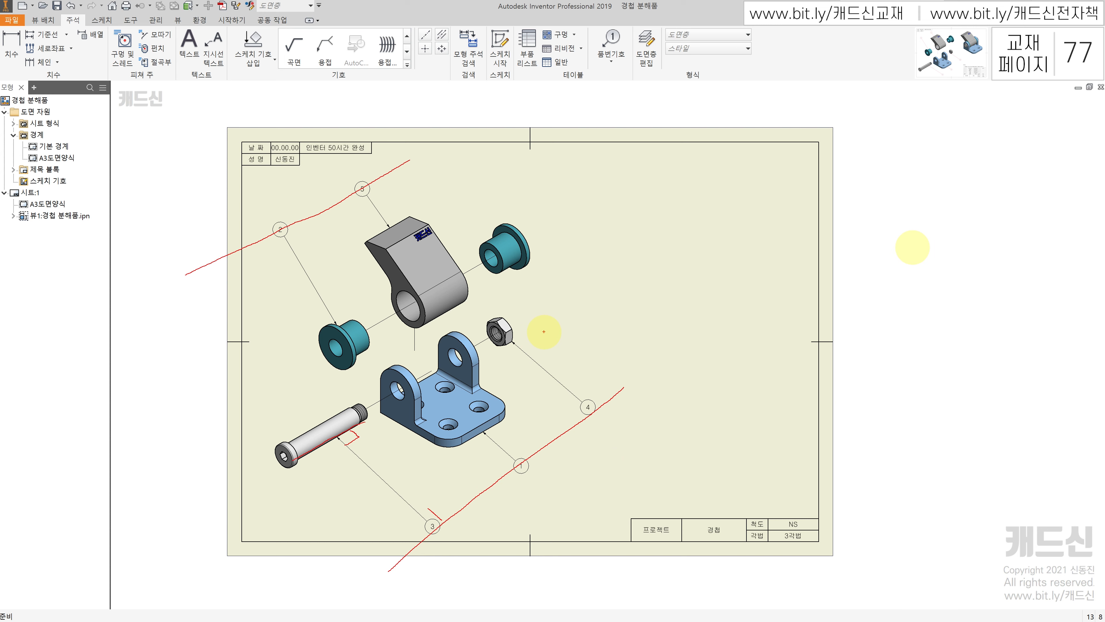
pyautogui.press('Escape')
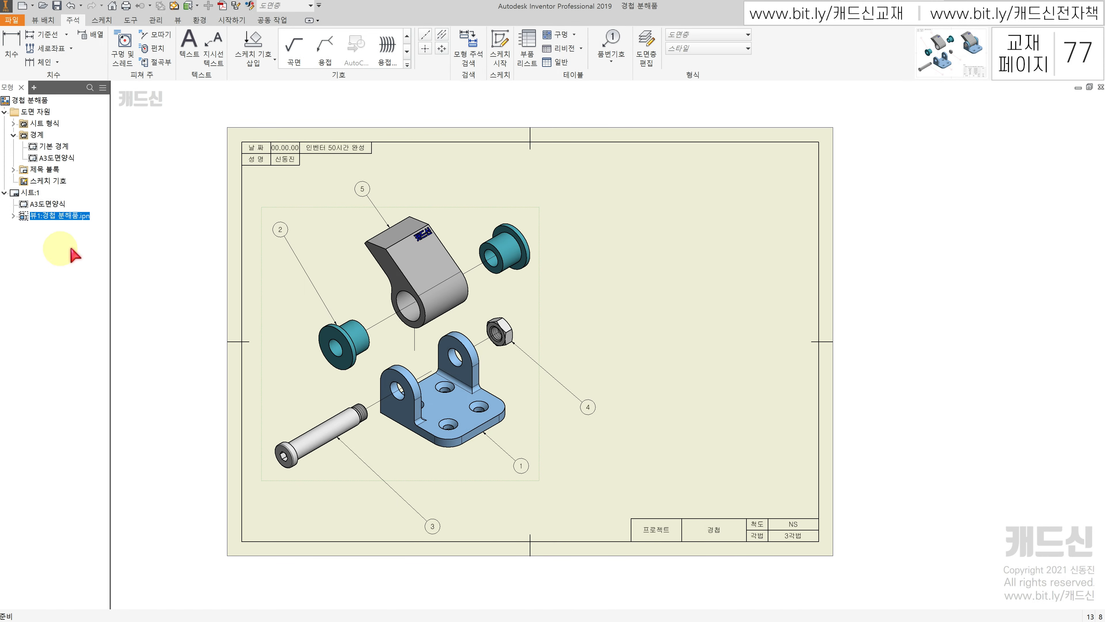
# Open the BOM of view 뷰1 in the 구조적 view and remove the 단위 수량, 스톡 번호, 설명 and 리비전 columns.
pyautogui.rightClick(64, 216)
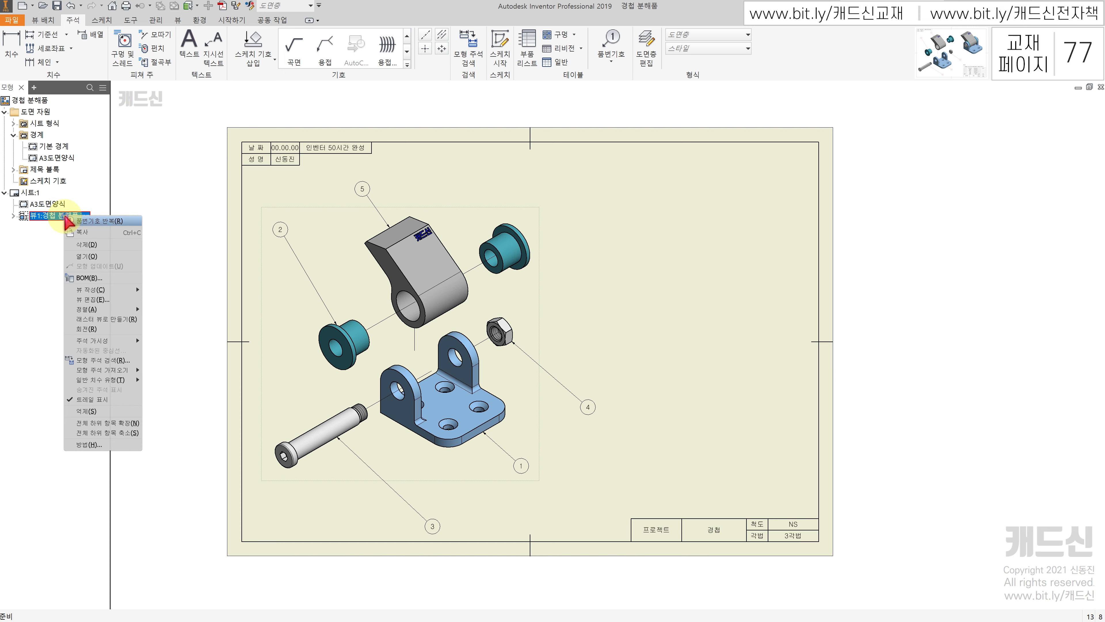
pyautogui.click(114, 279)
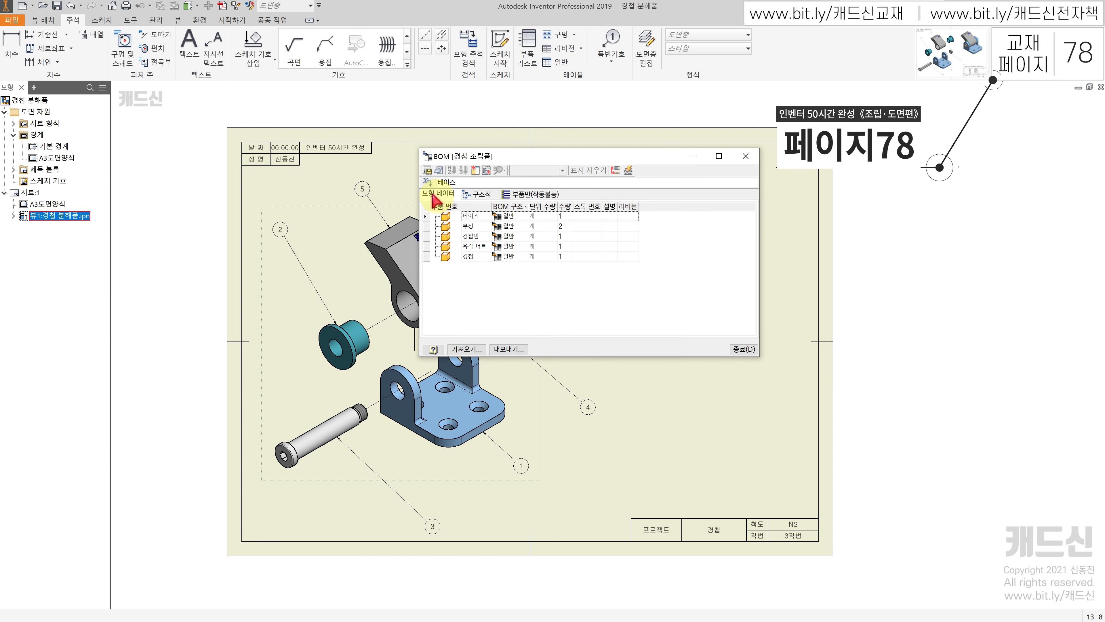
pyautogui.click(477, 196)
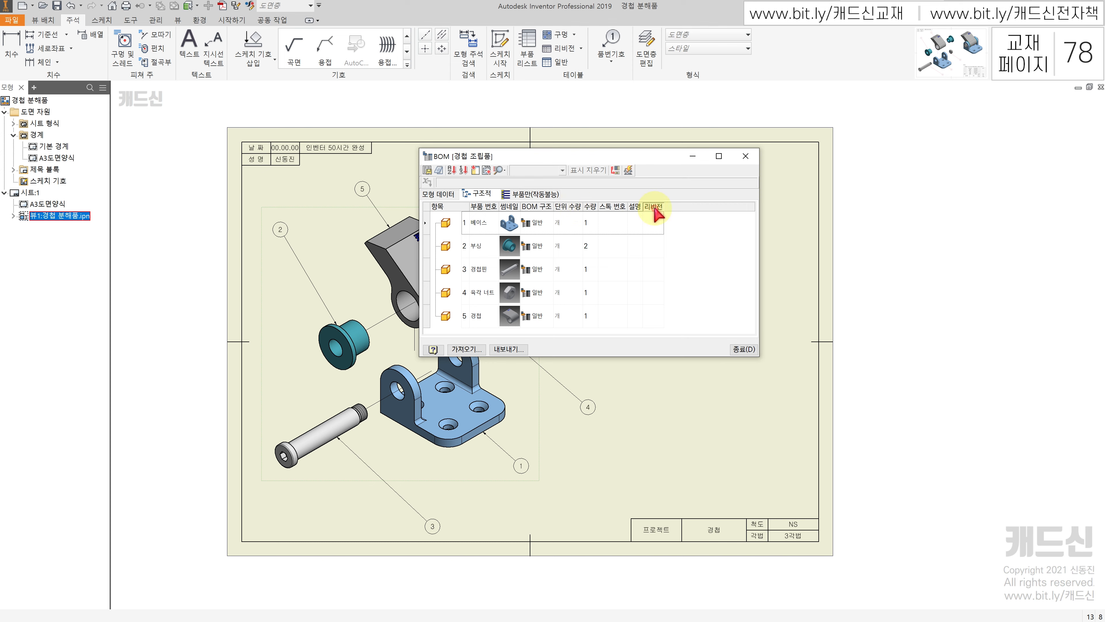
pyautogui.moveTo(655, 209); pyautogui.dragTo(633, 183)
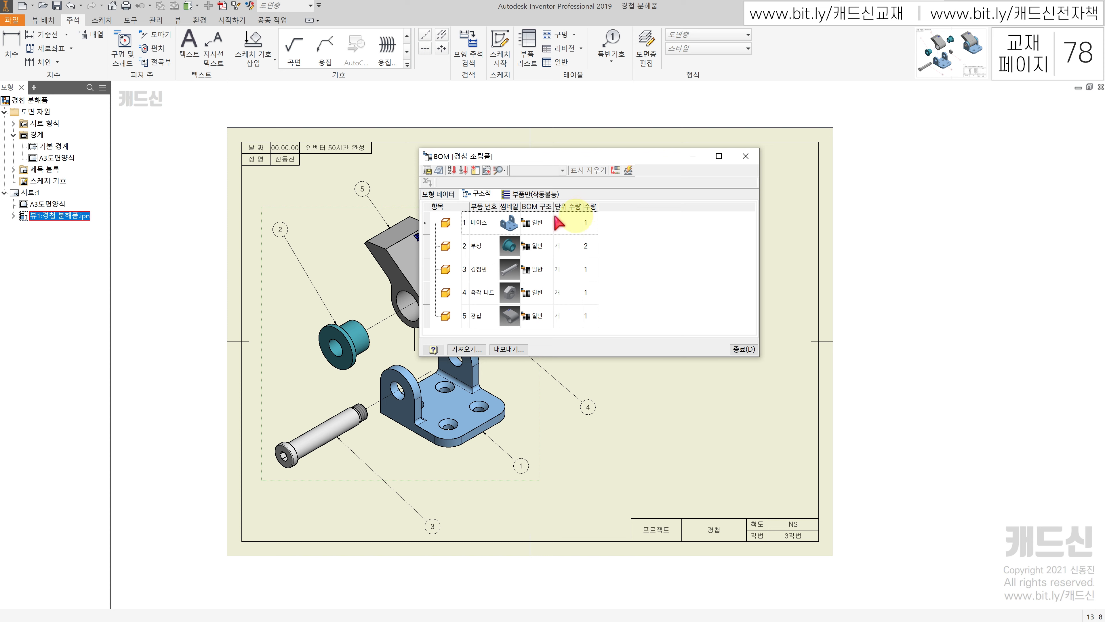
pyautogui.moveTo(574, 208); pyautogui.dragTo(581, 184)
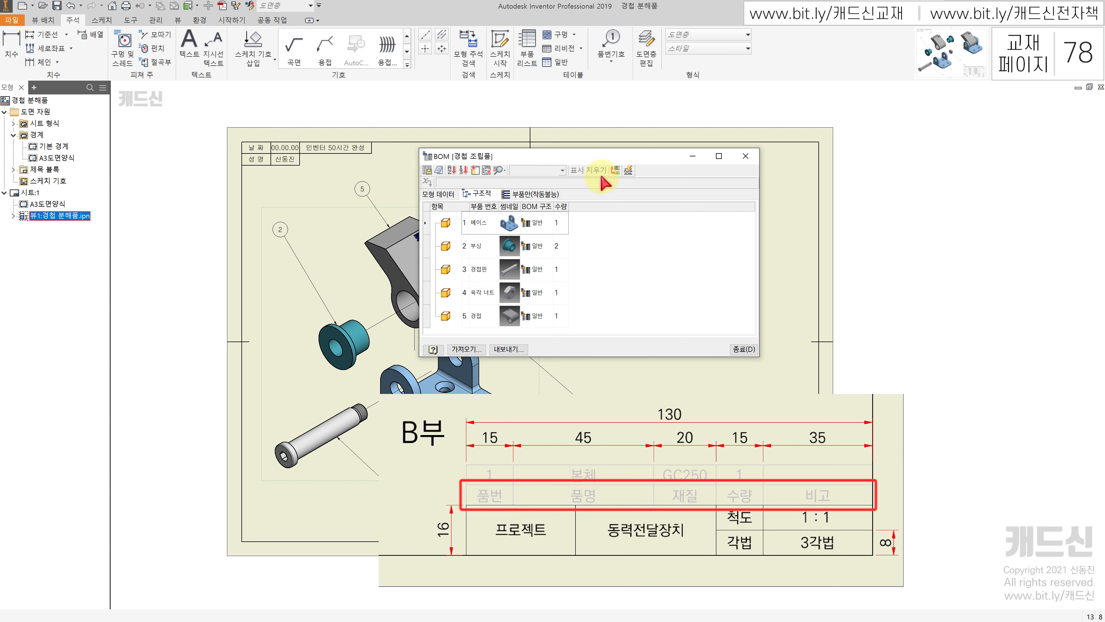
# Add three custom iProperty columns of type 텍스트 to the BOM: 품번, 재질 and 비고.
pyautogui.click(486, 171)
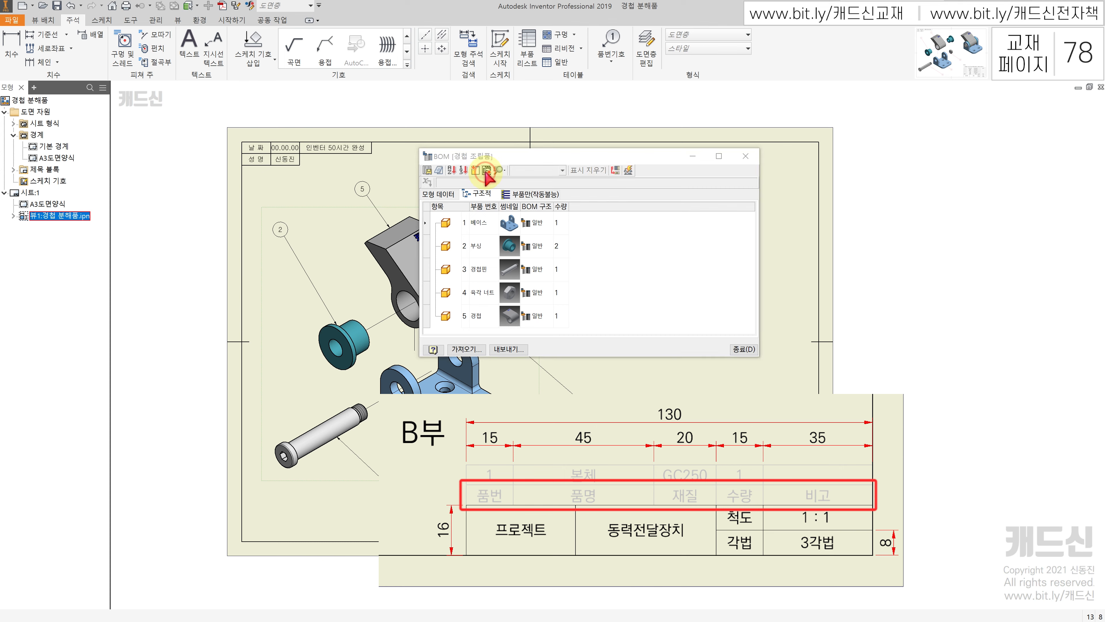
pyautogui.click(639, 206)
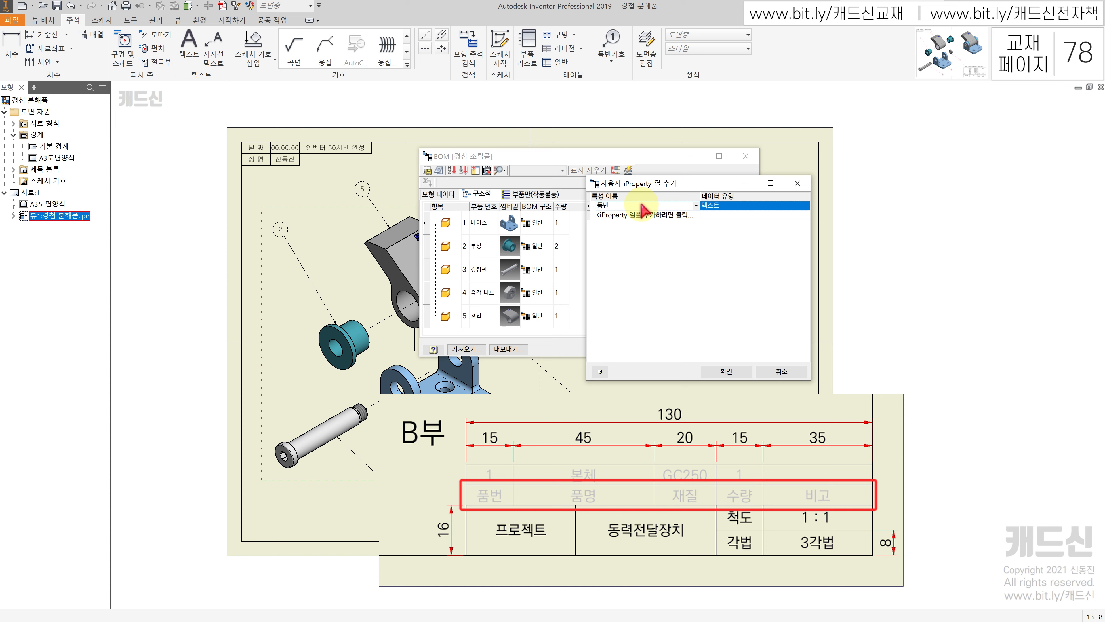
pyautogui.click(639, 215)
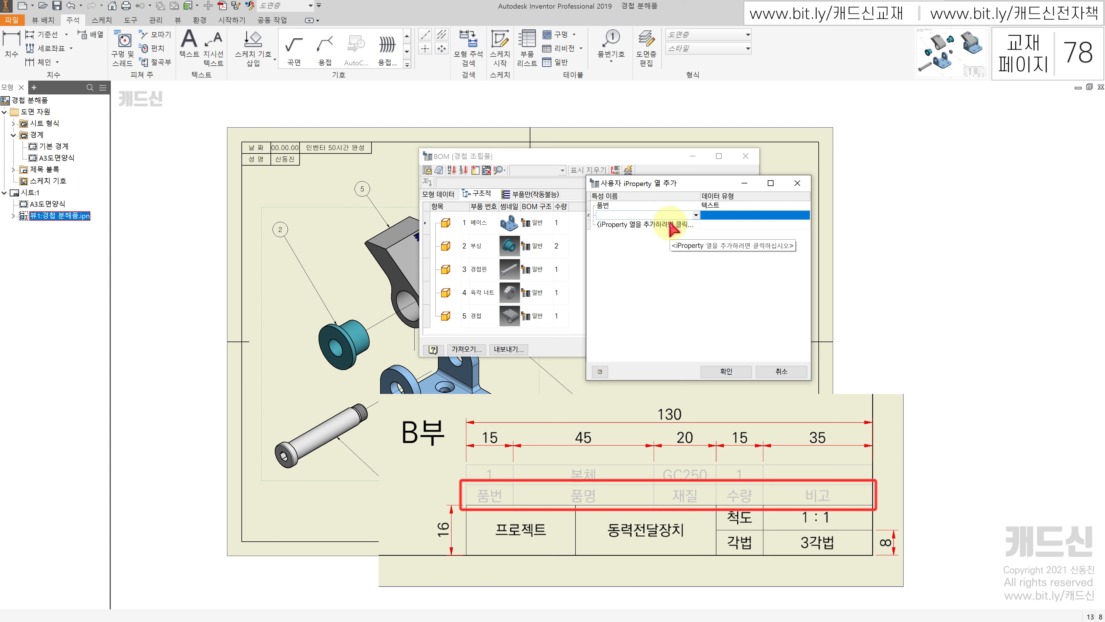
pyautogui.click(645, 224)
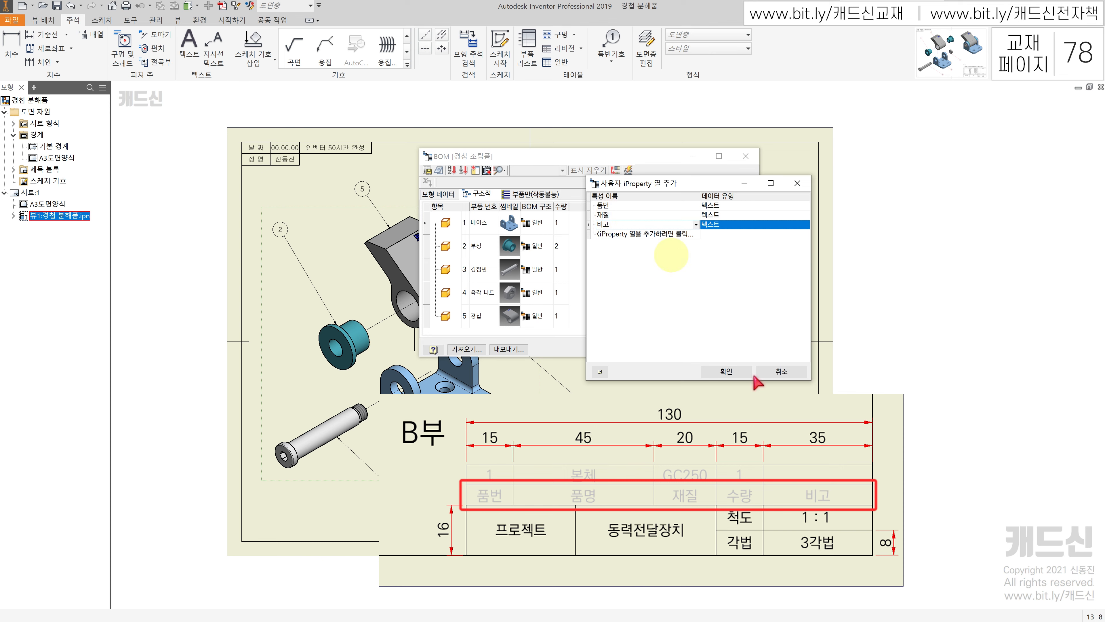
pyautogui.click(727, 371)
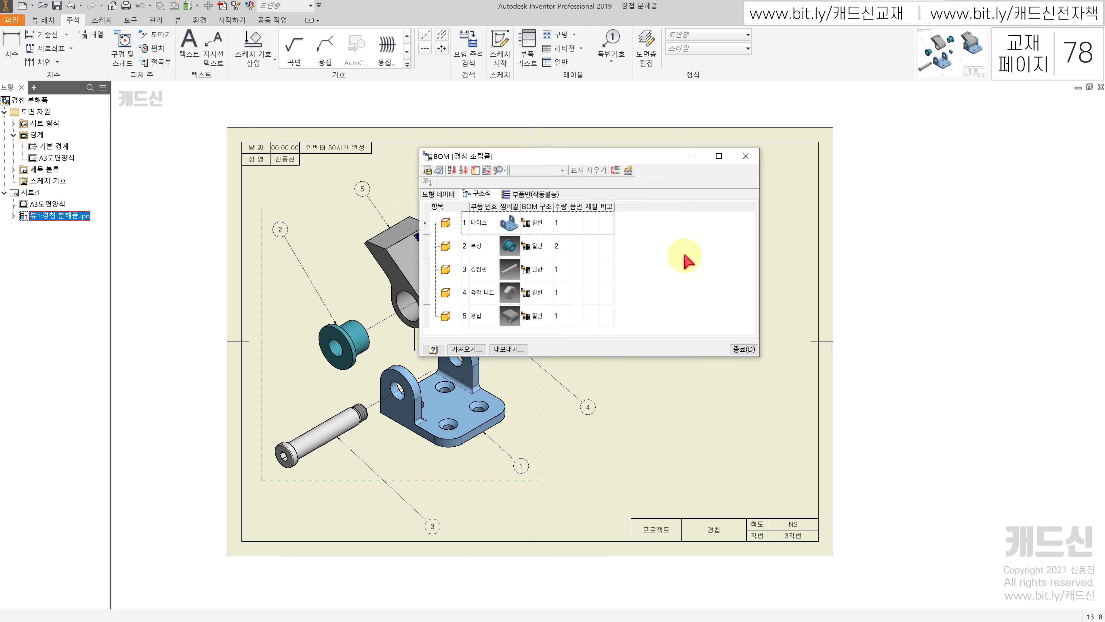
# Fill the BOM's 품번 column with 3 for 베이스, 2 for 부싱, 4 for 경첩핀, 5 for 육각 너트 and 1 for 경첩.
pyautogui.click(577, 221)
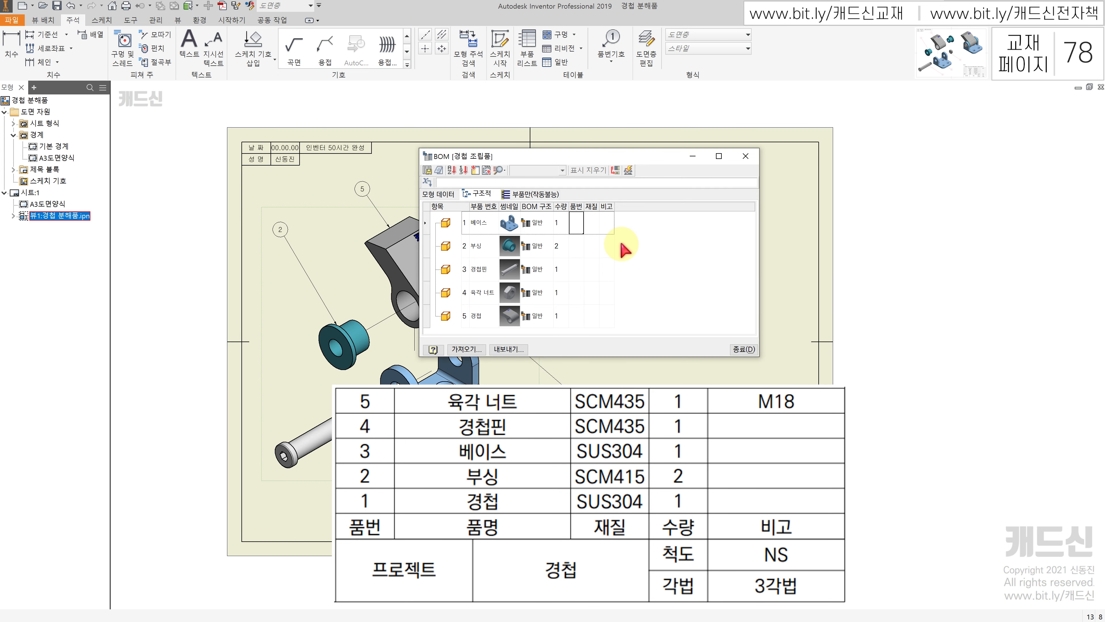
pyautogui.press('Return')
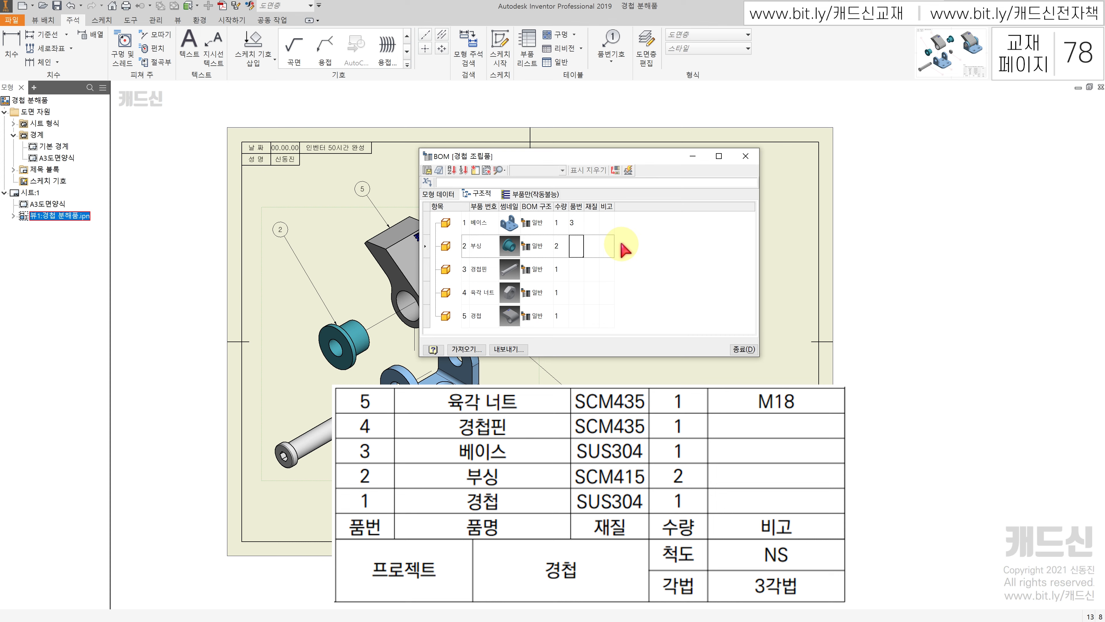
pyautogui.write('2')
pyautogui.press('Return')
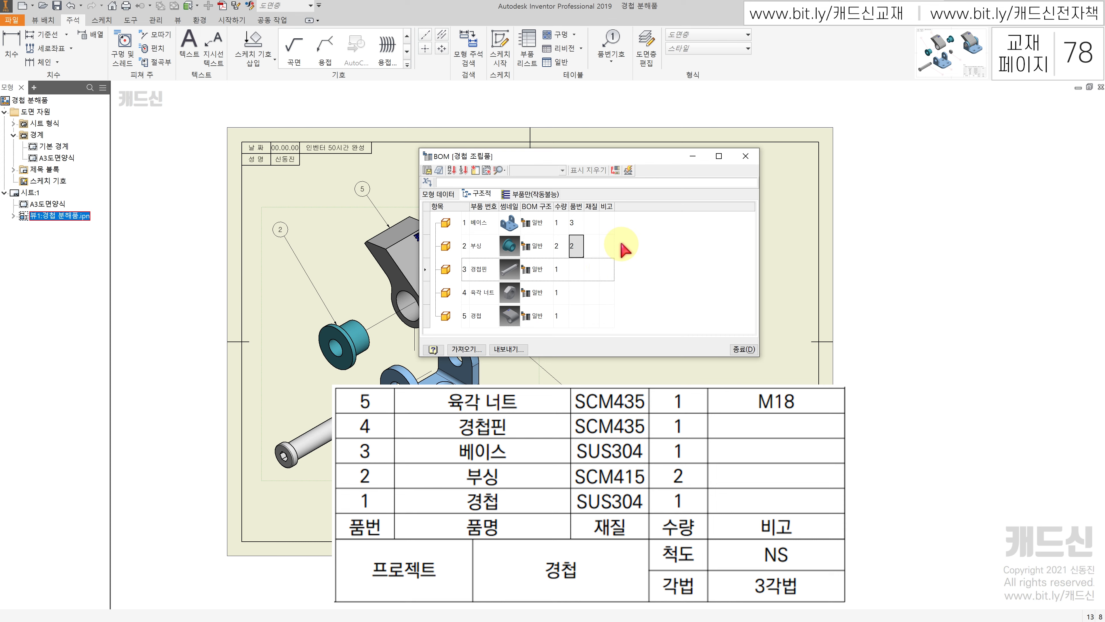
pyautogui.press('Return')
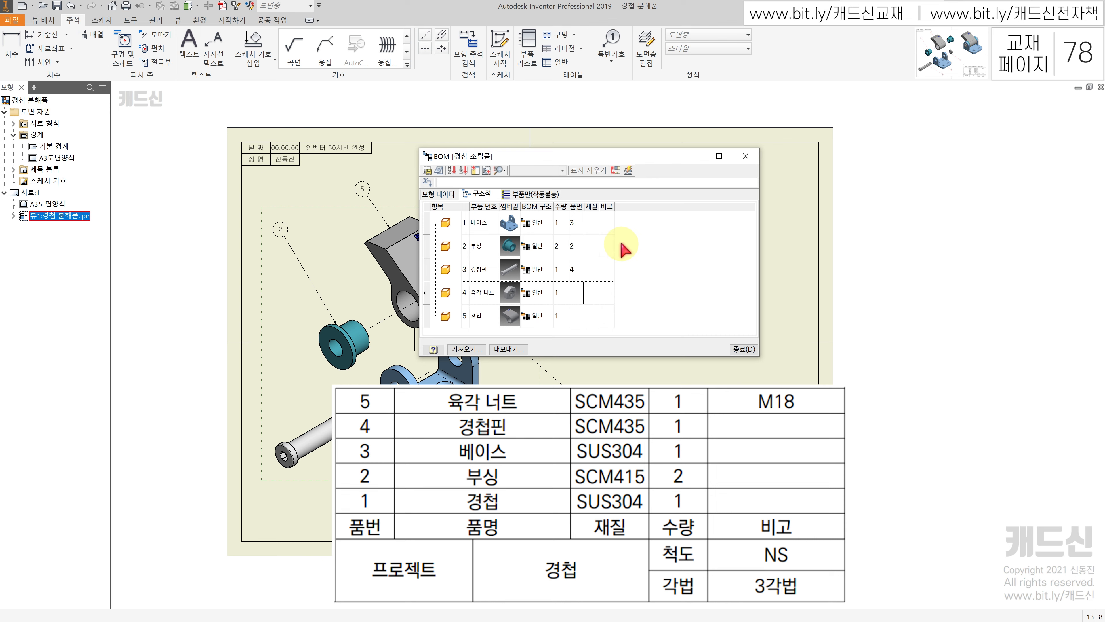
pyautogui.press('Return')
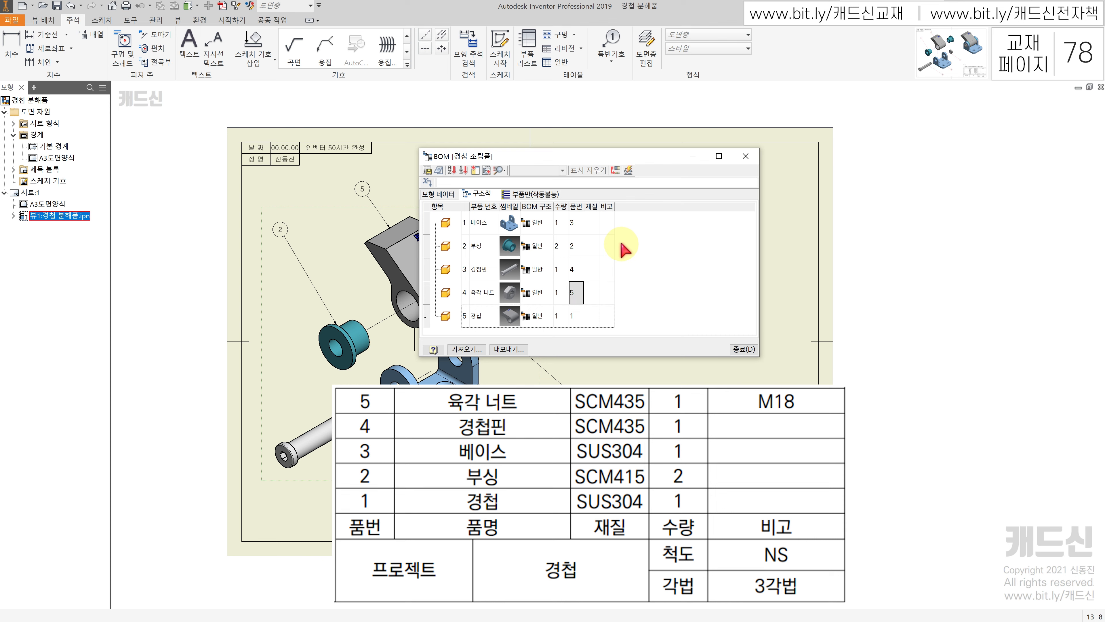
pyautogui.press('Up')
pyautogui.press('Right')
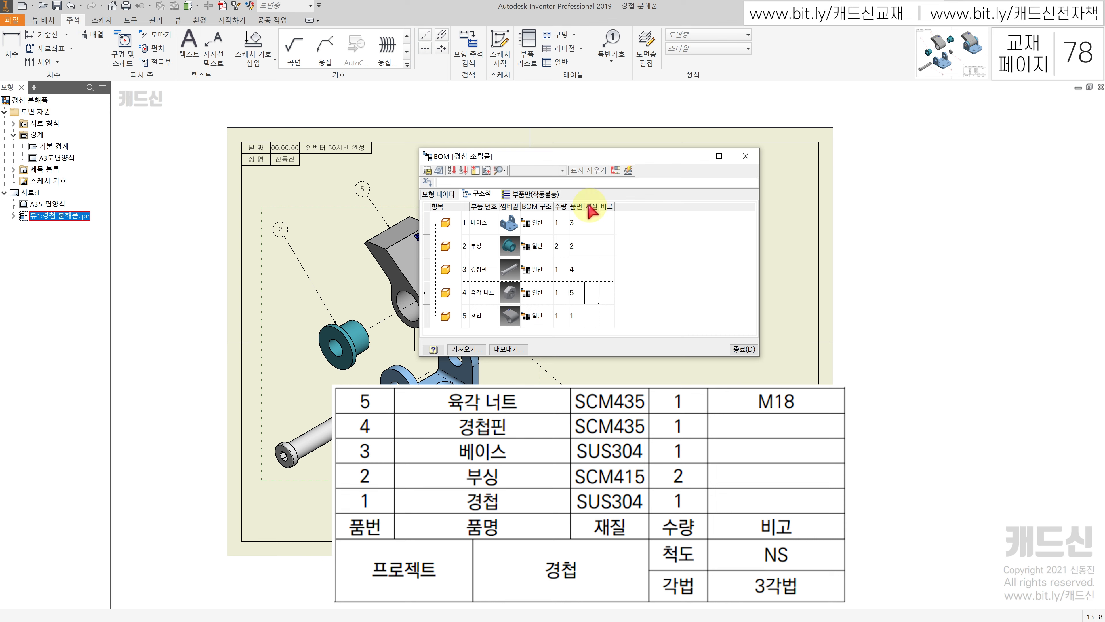
# Sort the BOM by 품번 and fill 재질 with SUS304, SCM415, SUS304, SCM435 and SCM435 for parts 1 to 5.
pyautogui.click(578, 207)
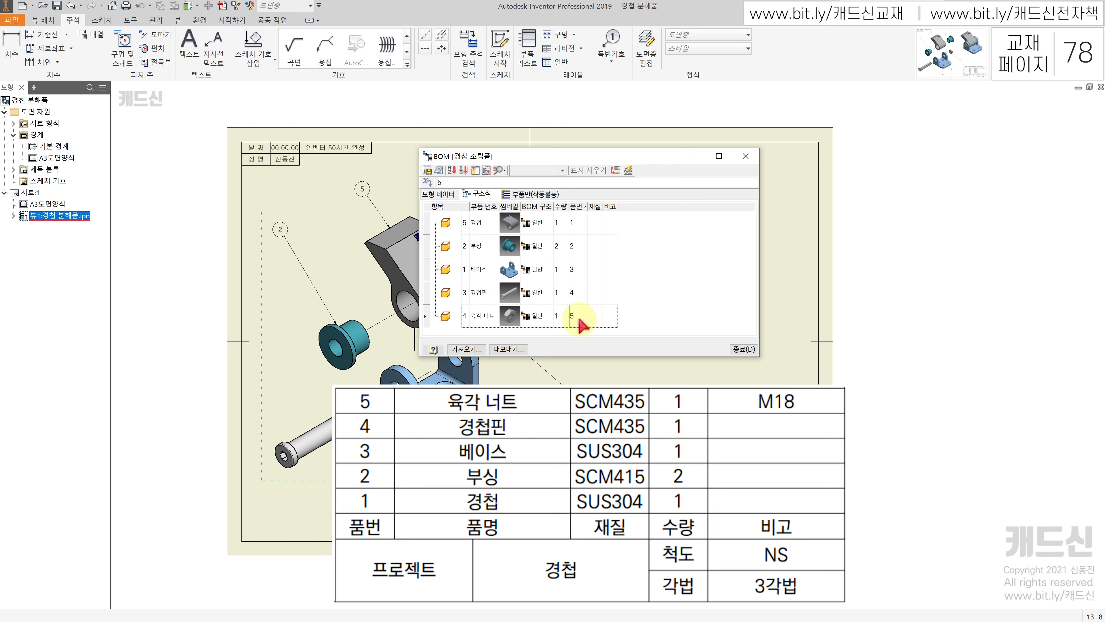
pyautogui.click(594, 224)
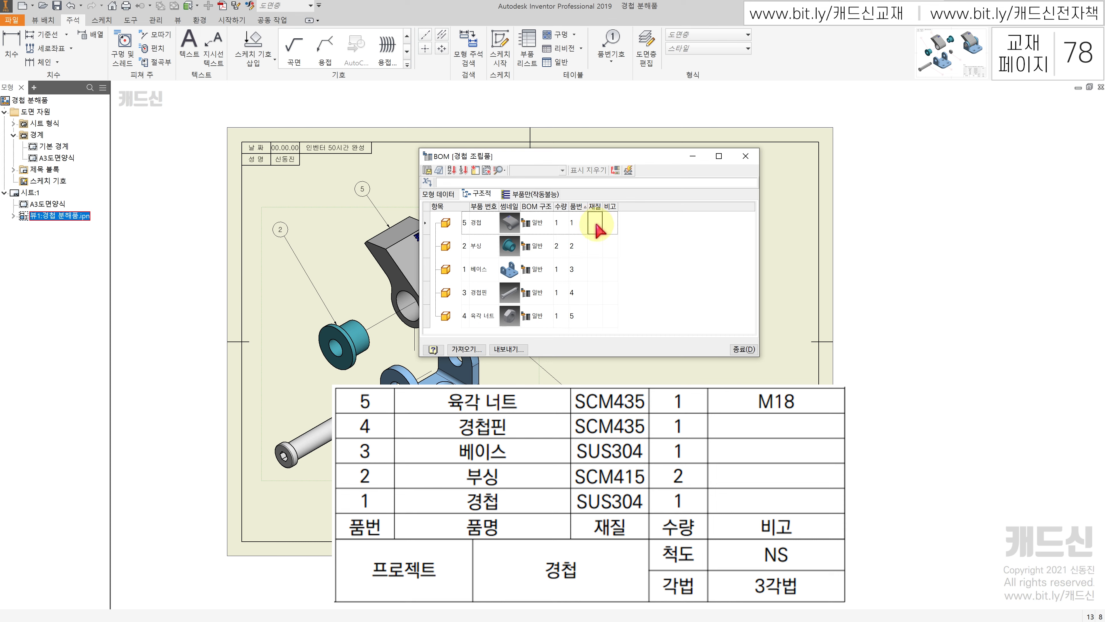
pyautogui.write('SUS304')
pyautogui.press('Return')
pyautogui.write('SCM415')
pyautogui.press('Return')
pyautogui.write('SUS304')
pyautogui.press('Return')
pyautogui.write('SCM435')
pyautogui.press('Return')
pyautogui.write('SCM4')
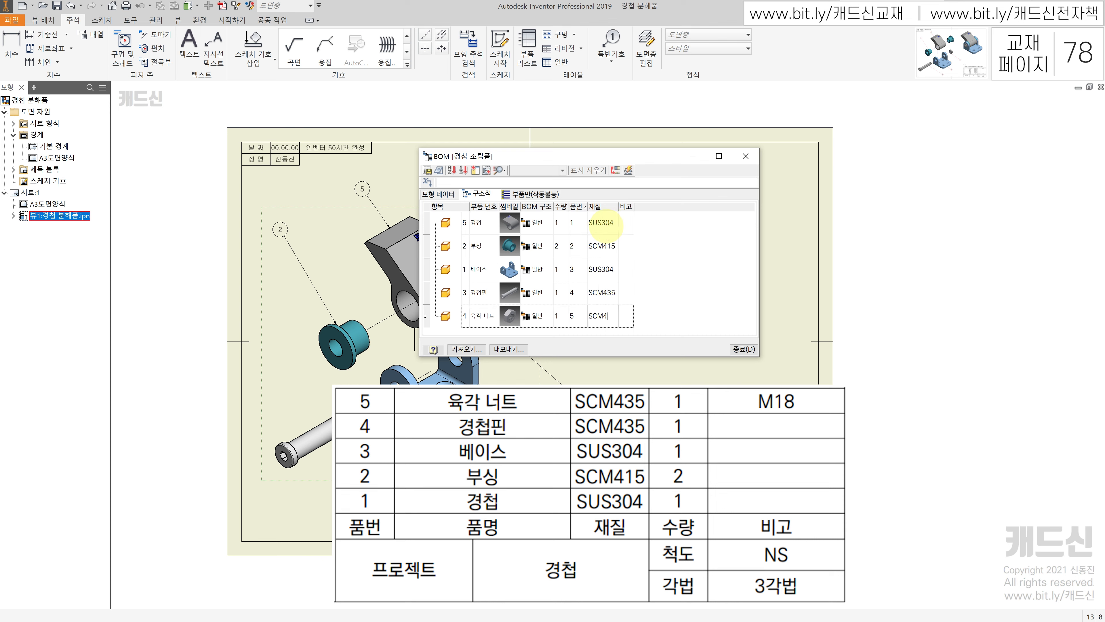
pyautogui.write('35')
# Set the 비고 entry of the 육각 너트 row in the BOM to M18.
pyautogui.press('Tab')
pyautogui.write('M')
pyautogui.press('Return')
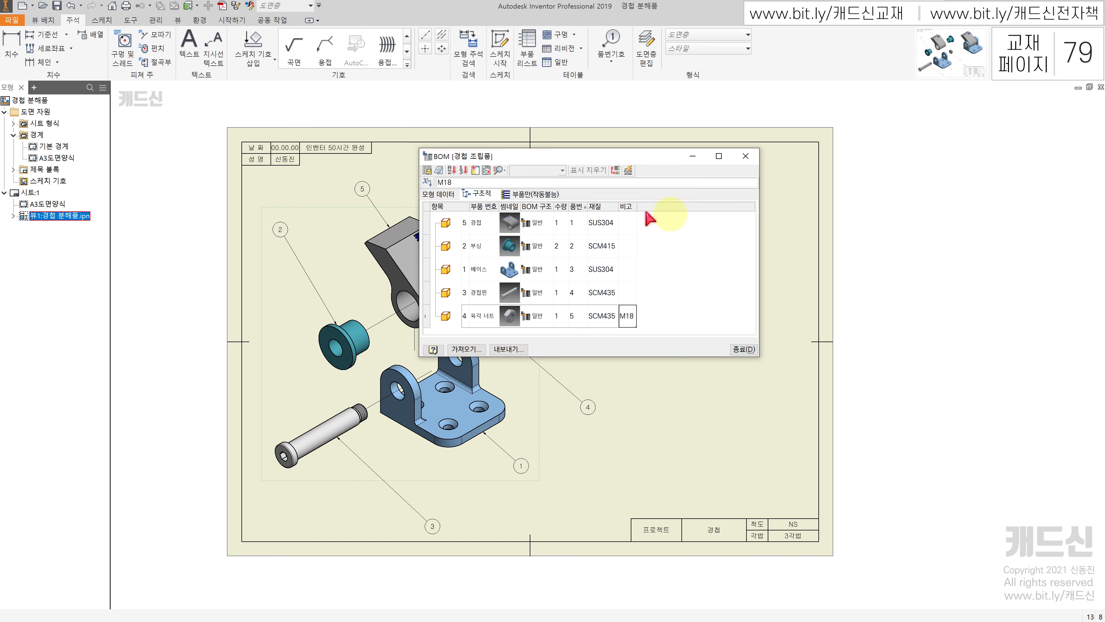
# Export the 구조적 BOM view with first-level items only to an Excel .xlsx file named 부품리스트.
pyautogui.click(430, 172)
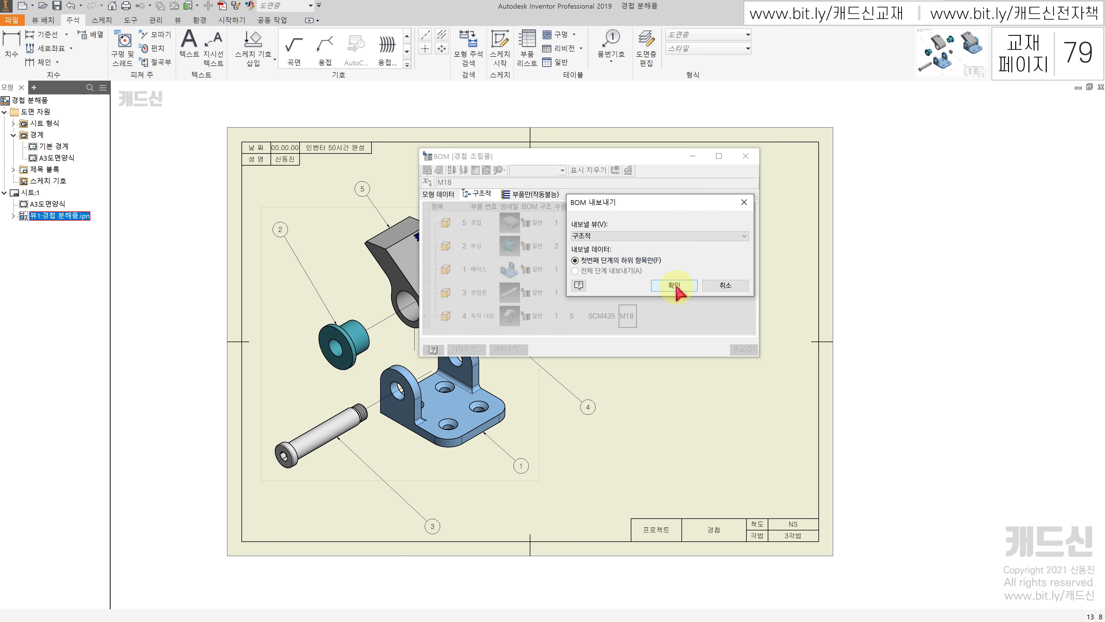
pyautogui.click(676, 283)
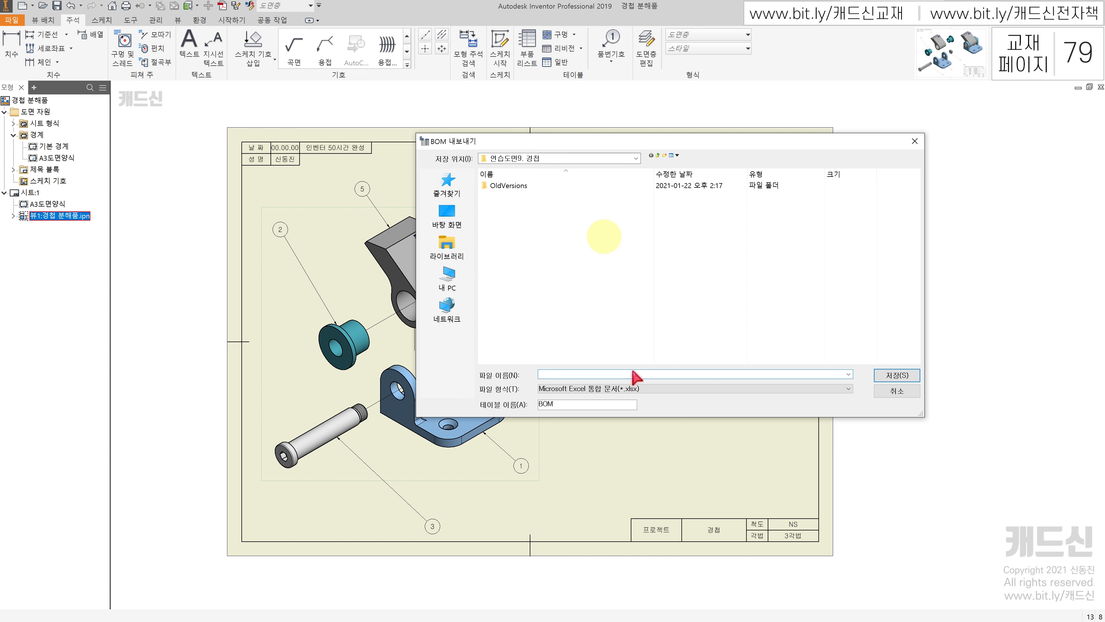
pyautogui.write('Q')
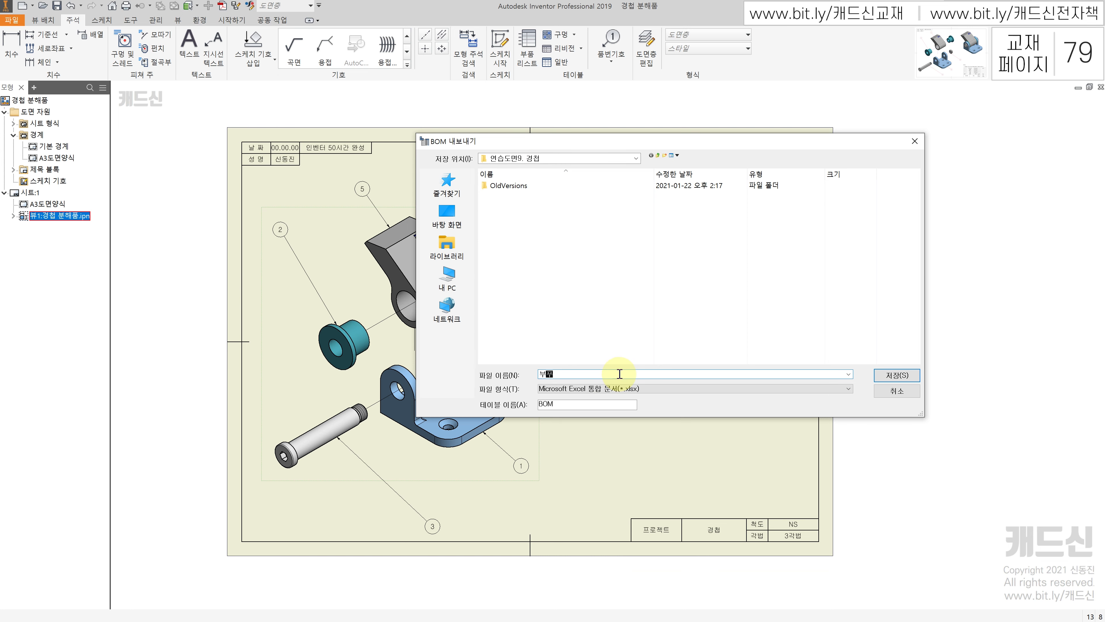
pyautogui.press('Return')
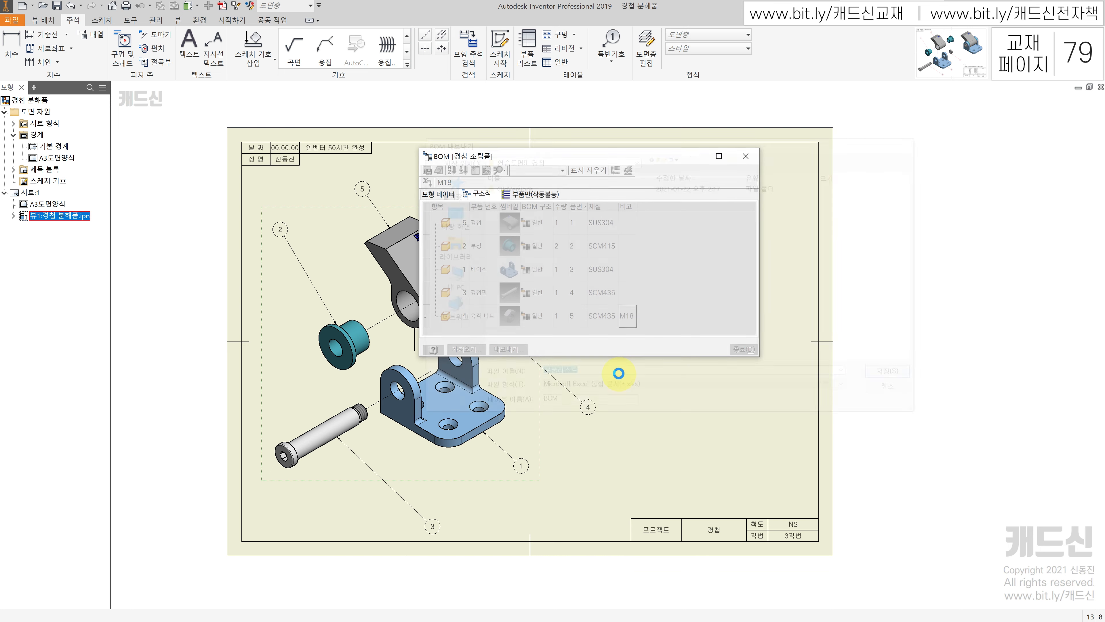
# Switch to the 연습도면9. 경첩 folder, open the exported 부품리스트 workbook to check it, and close the BOM.
pyautogui.hotkey('alt', 'Tab')
pyautogui.click(596, 378)
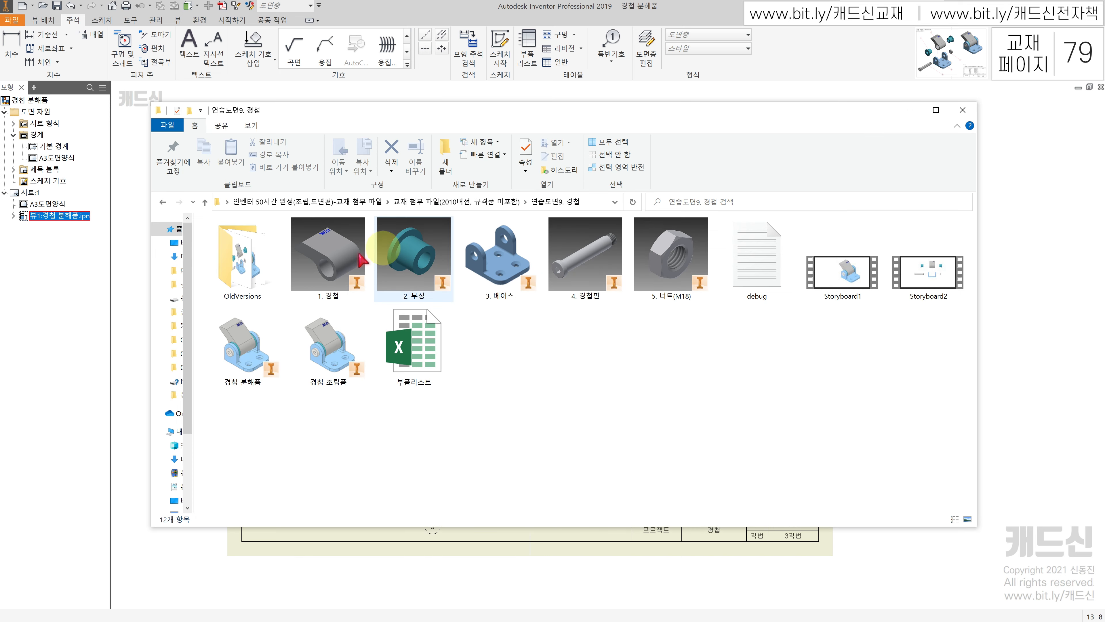
pyautogui.doubleClick(428, 346)
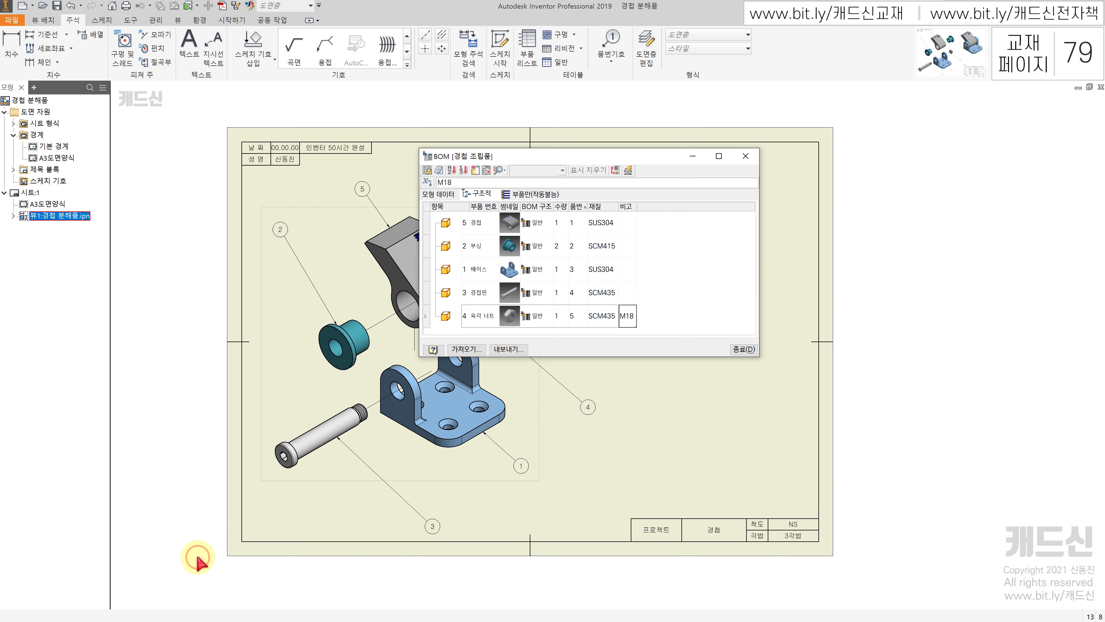
pyautogui.click(746, 349)
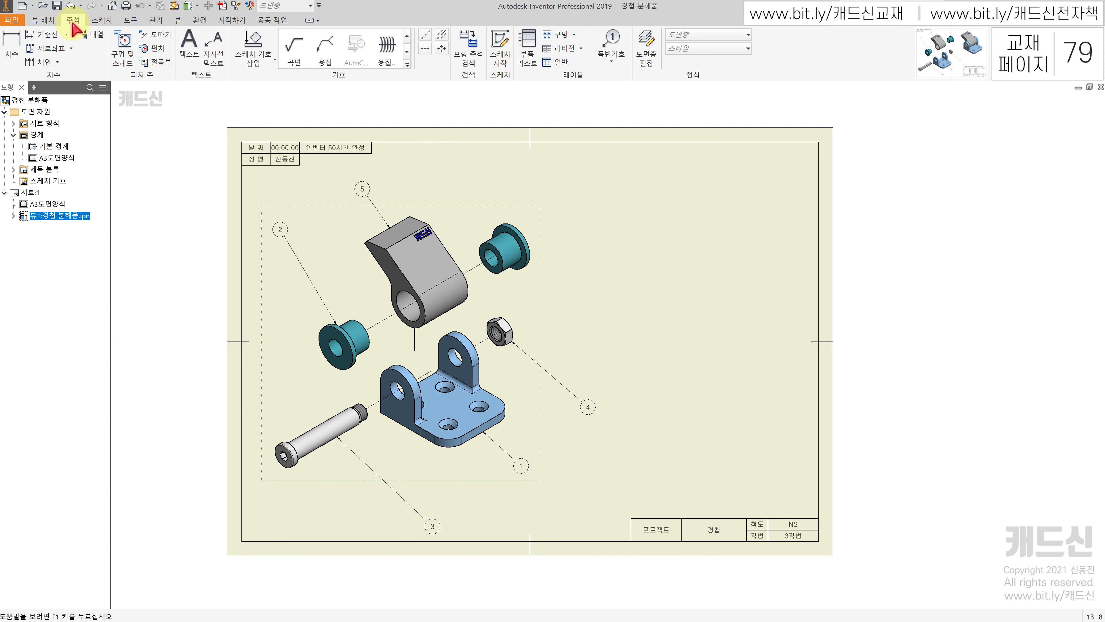
# Create a parts list from the exploded view with the 구조적 BOM view and place it in the sheet's upper-right area.
pyautogui.click(528, 48)
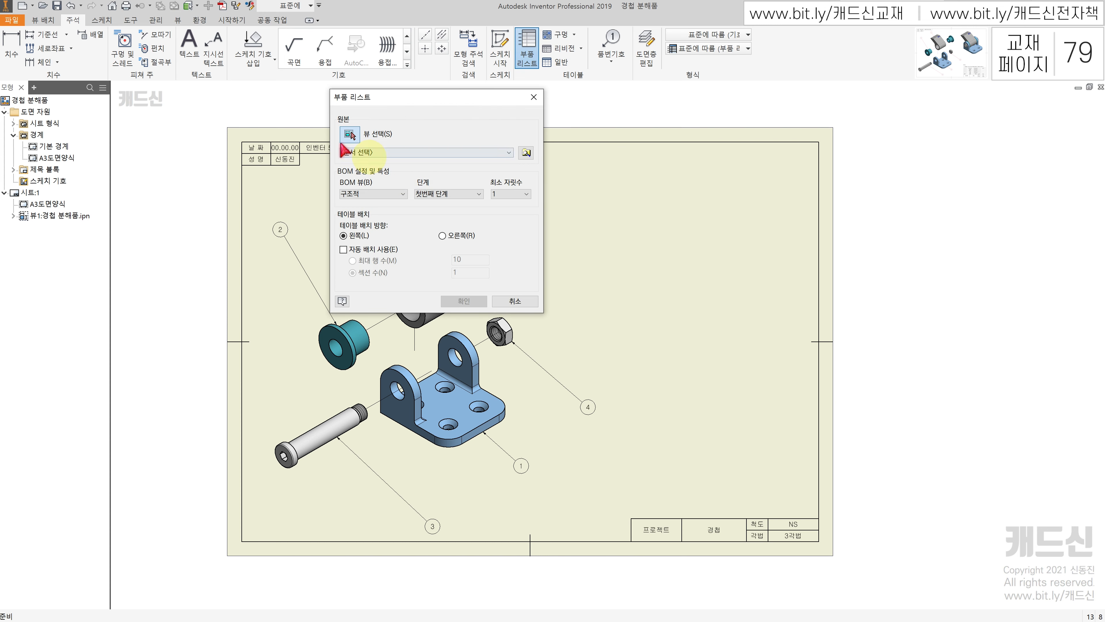
pyautogui.click(392, 365)
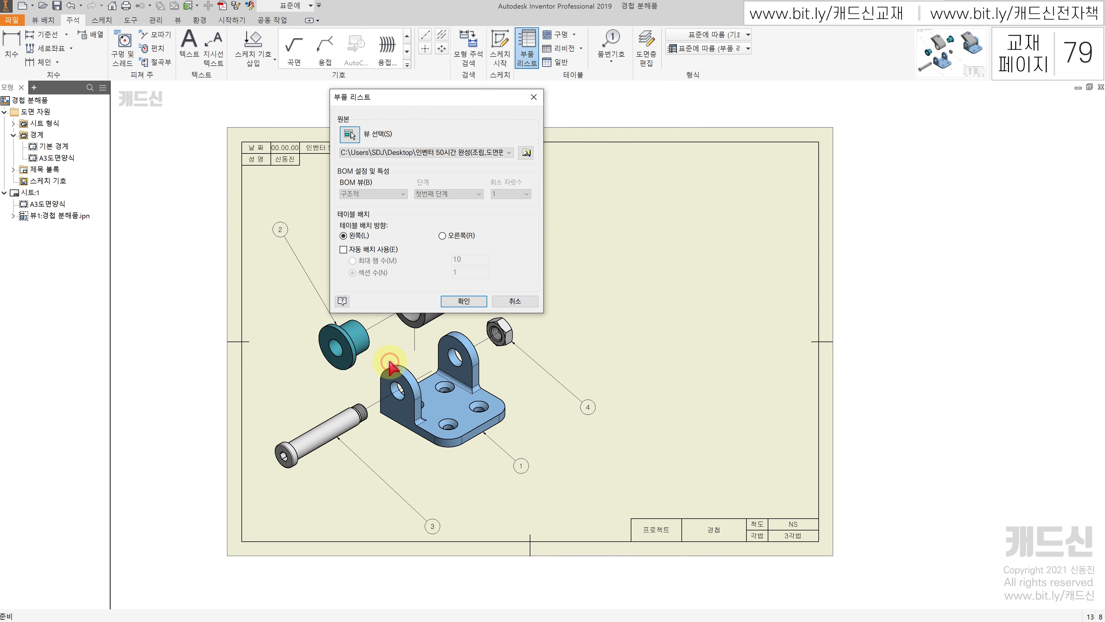
pyautogui.click(464, 300)
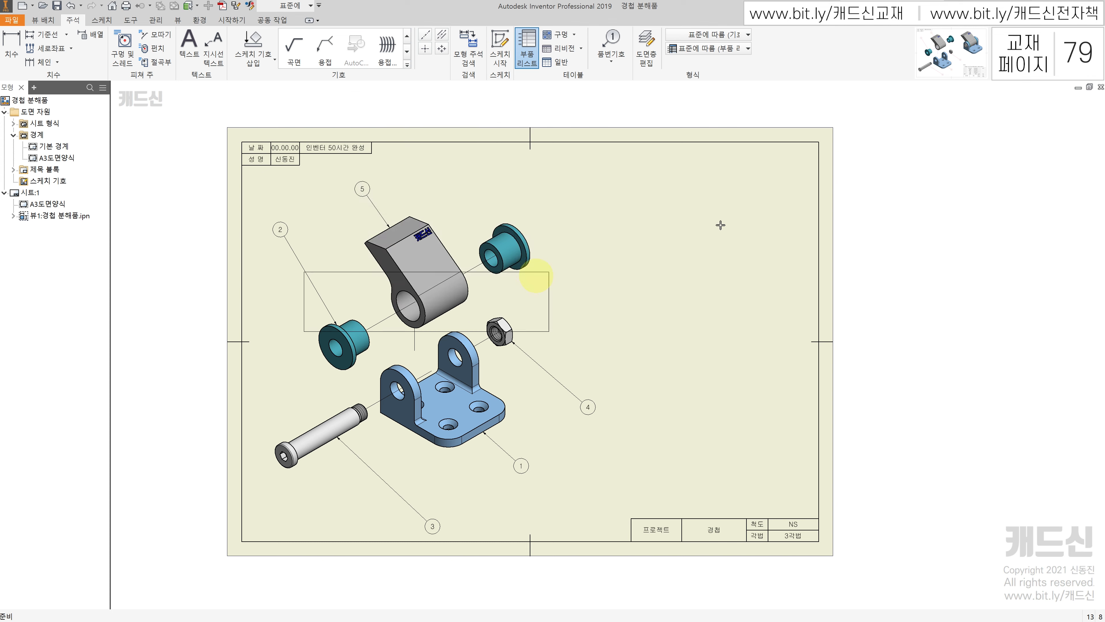
pyautogui.click(803, 185)
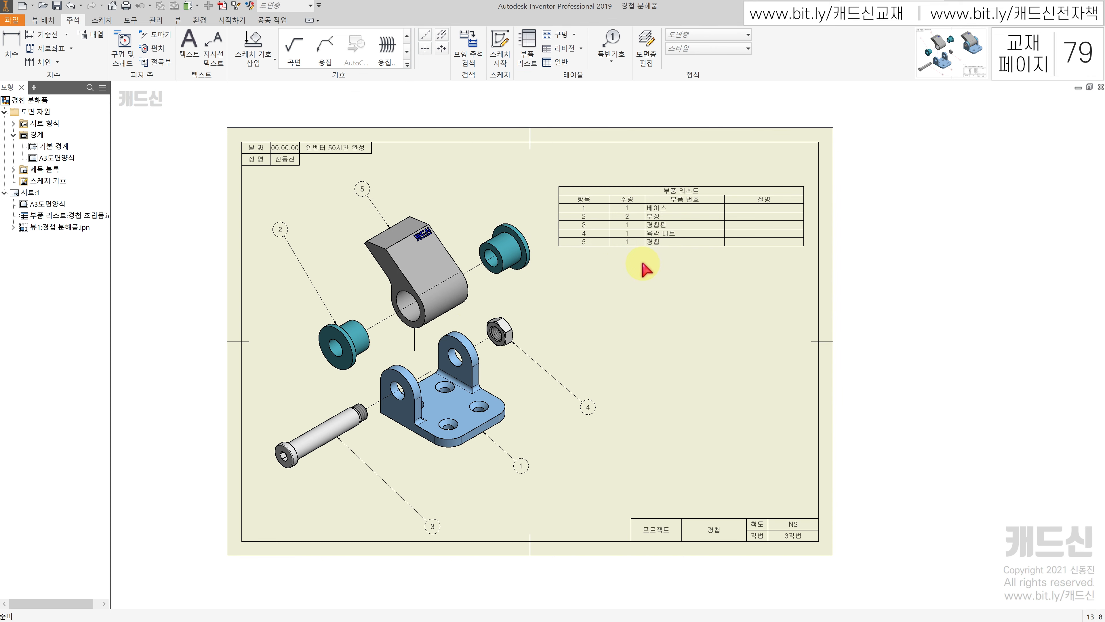
pyautogui.click(648, 239)
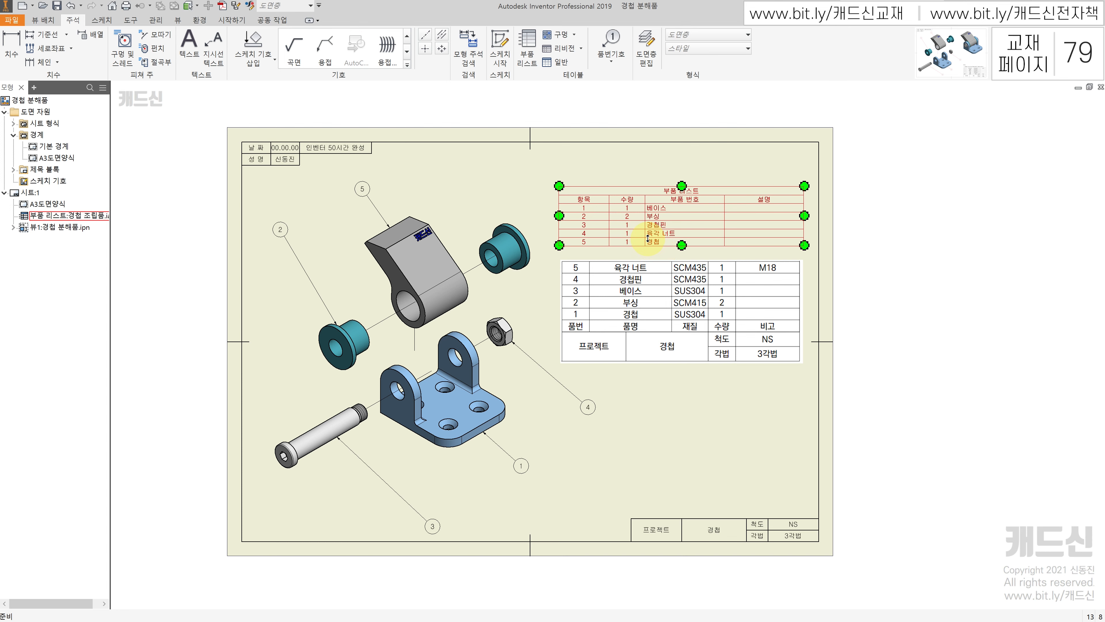
pyautogui.press('Escape')
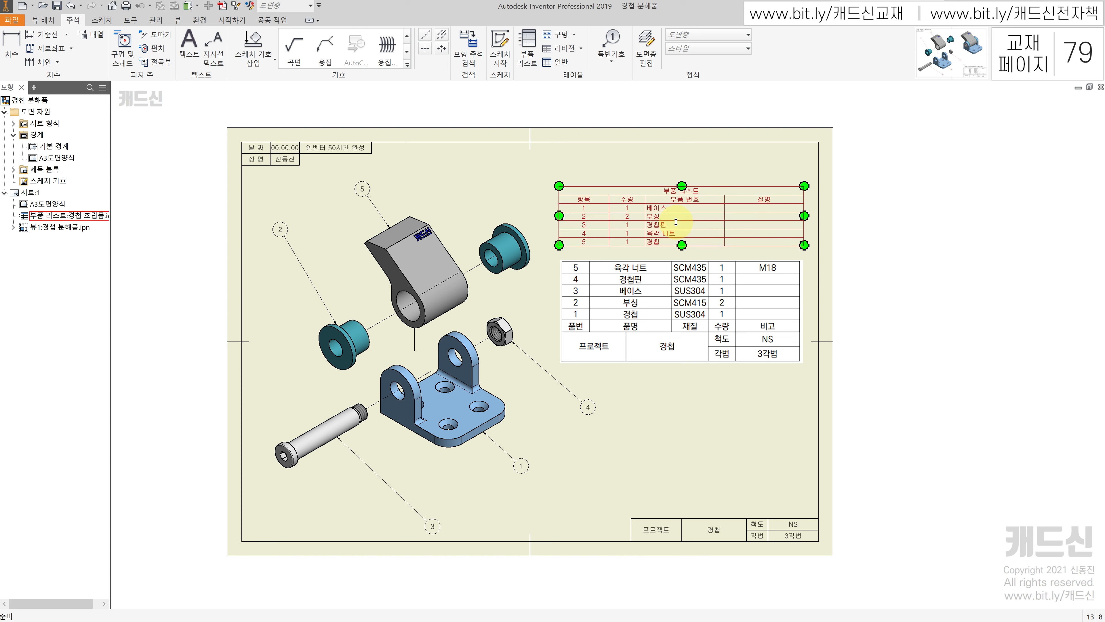
# Open the 품번기호 (ISO) balloon style in the style and standard editor.
pyautogui.click(155, 20)
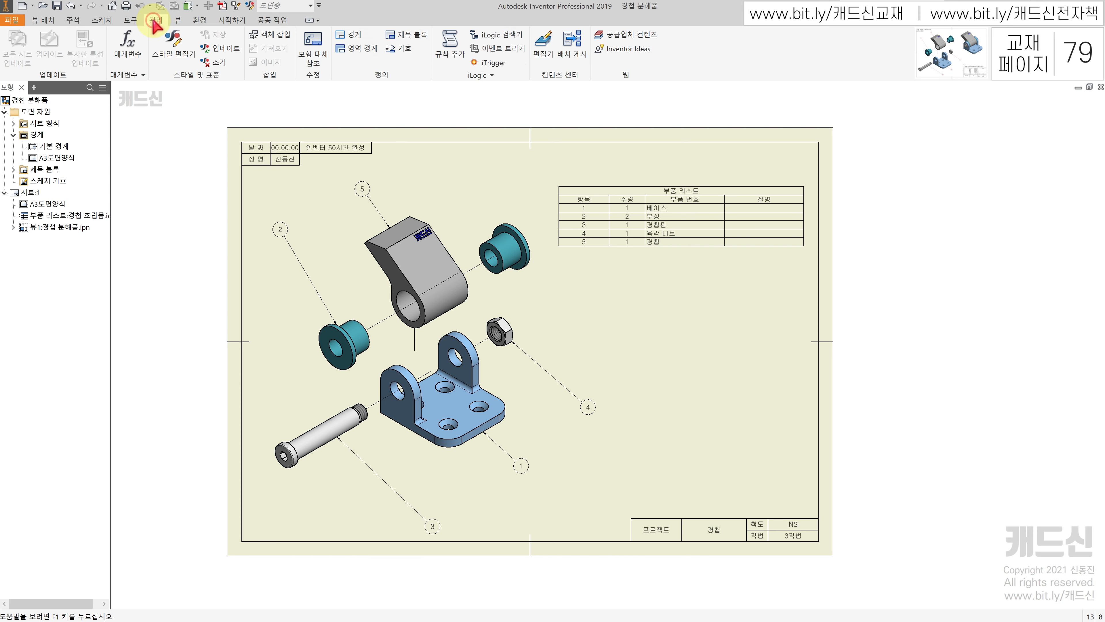
pyautogui.click(173, 46)
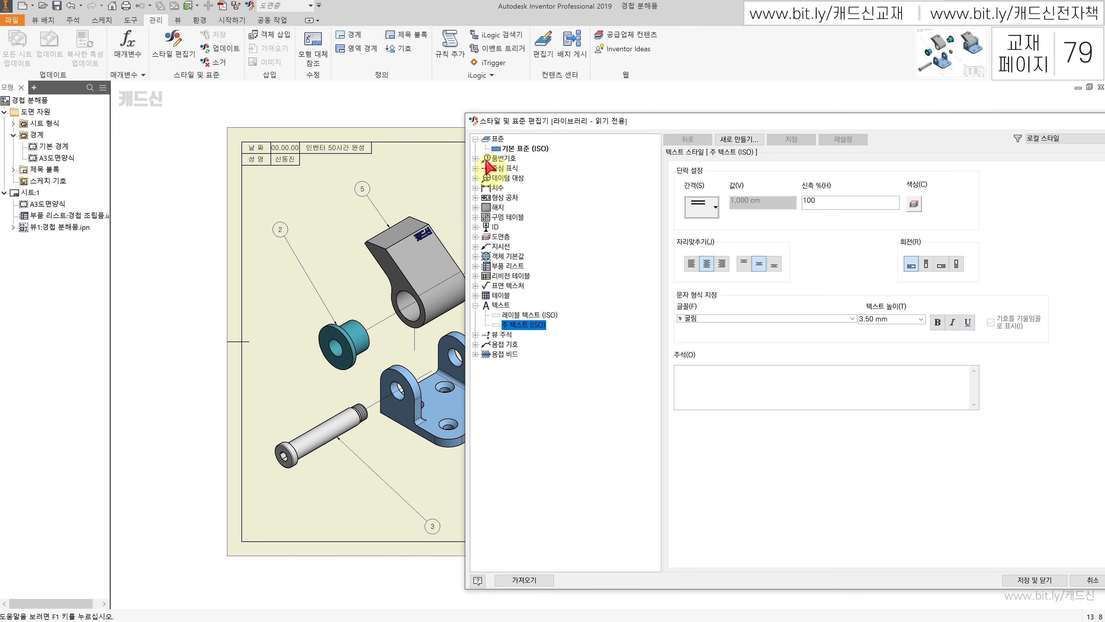
pyautogui.click(476, 158)
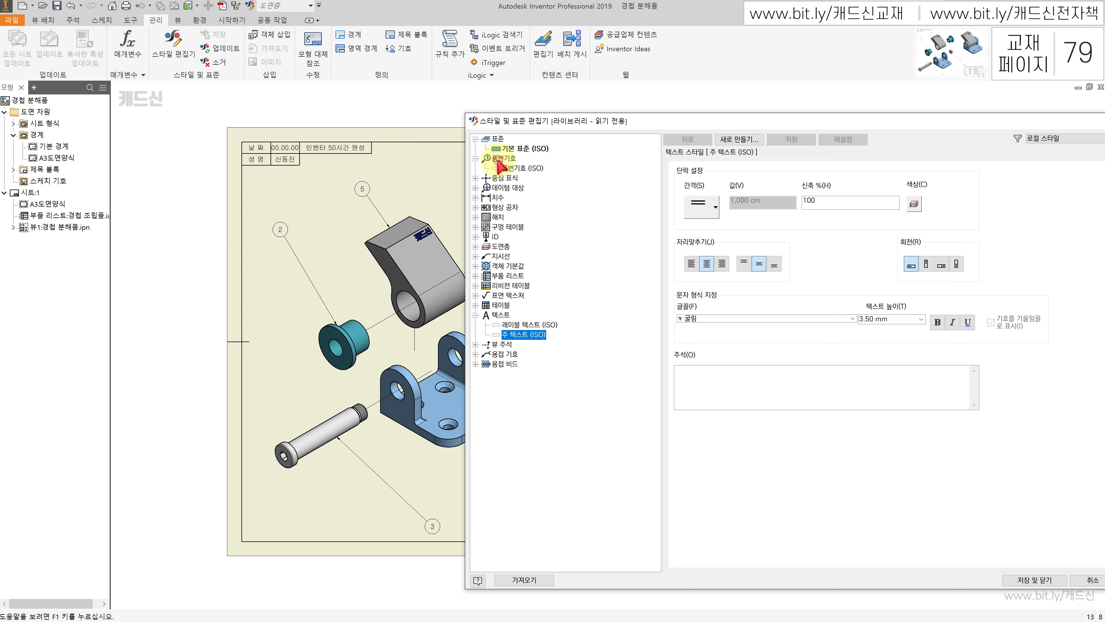
pyautogui.click(520, 168)
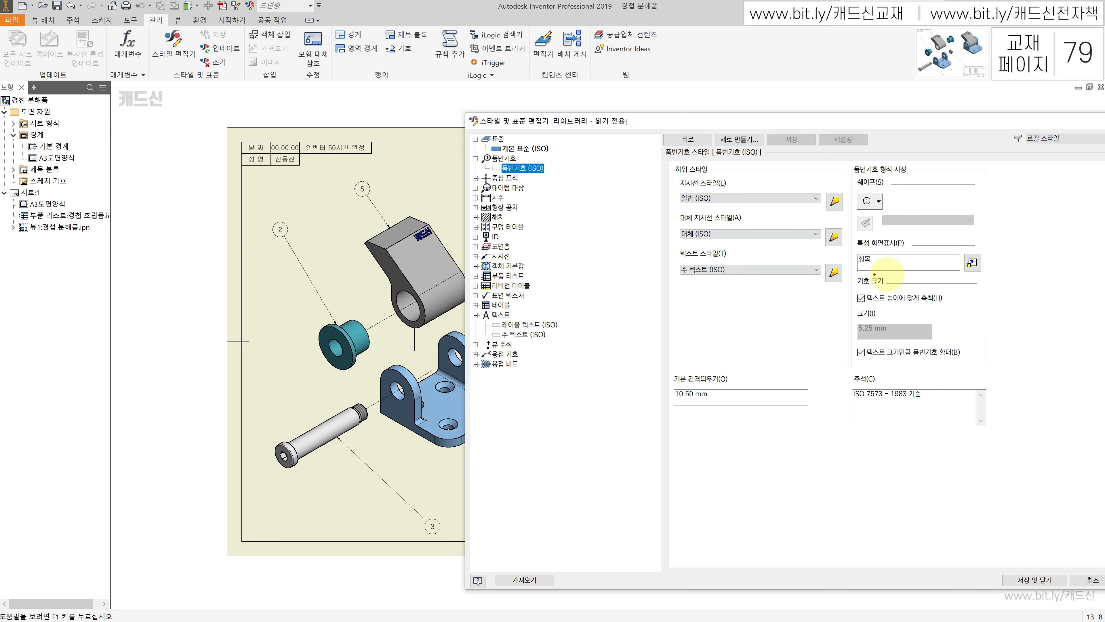
pyautogui.moveTo(880, 270)
pyautogui.mouseDown()
pyautogui.moveTo(853, 250)
pyautogui.moveTo(896, 229)
pyautogui.moveTo(859, 270)
pyautogui.moveTo(521, 118)
pyautogui.moveTo(367, 184)
pyautogui.mouseUp()
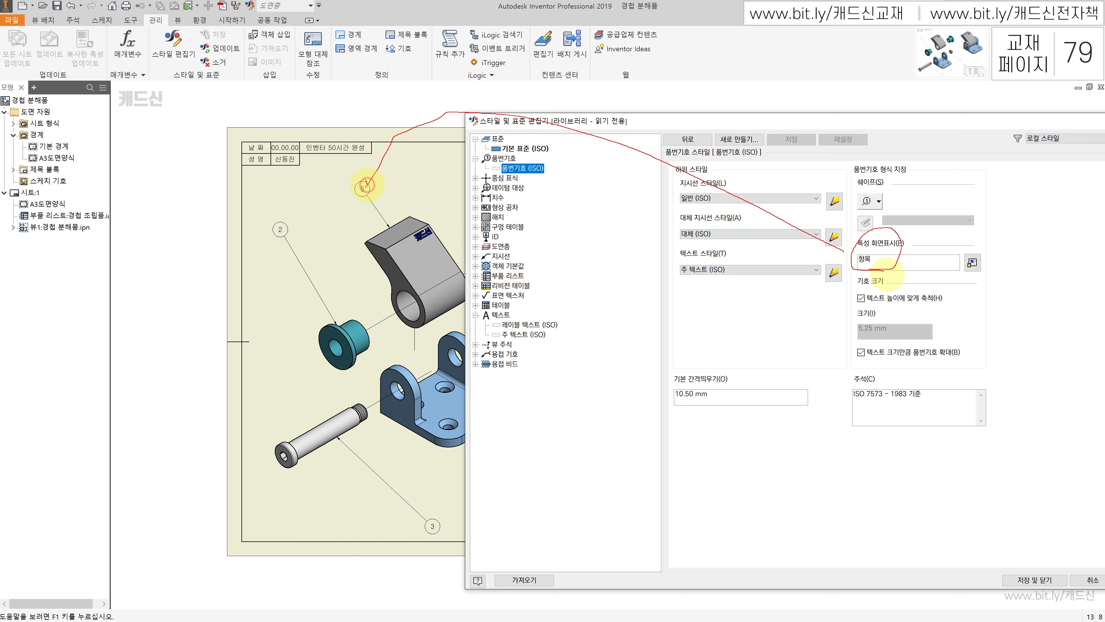
pyautogui.moveTo(848, 267)
pyautogui.mouseDown()
pyautogui.moveTo(853, 244)
pyautogui.moveTo(897, 235)
pyautogui.moveTo(872, 267)
pyautogui.mouseUp()
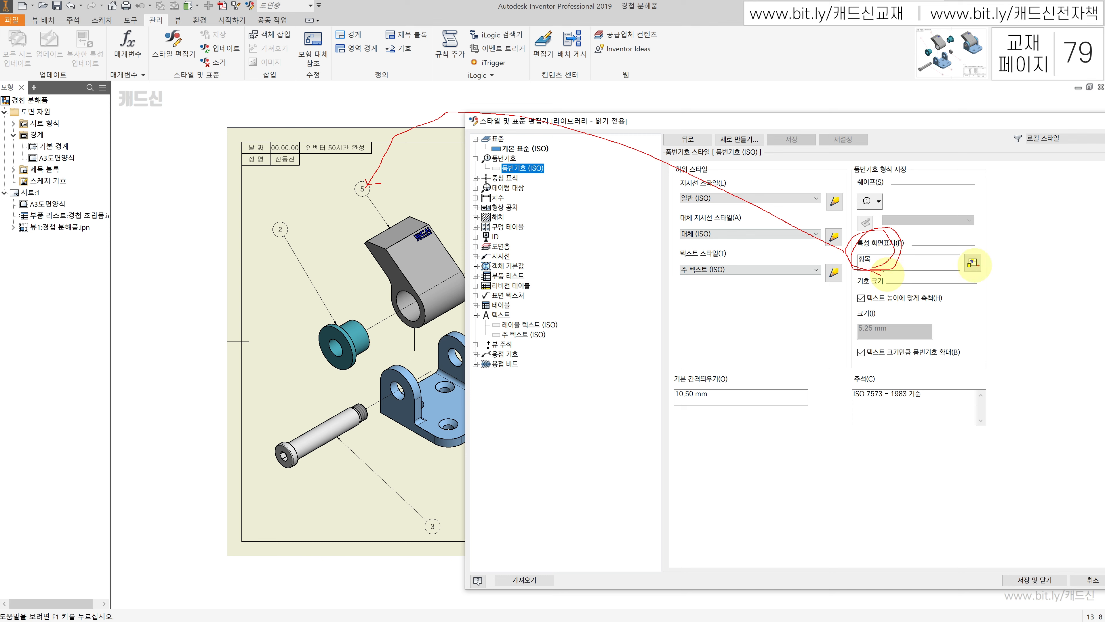
pyautogui.press('Escape')
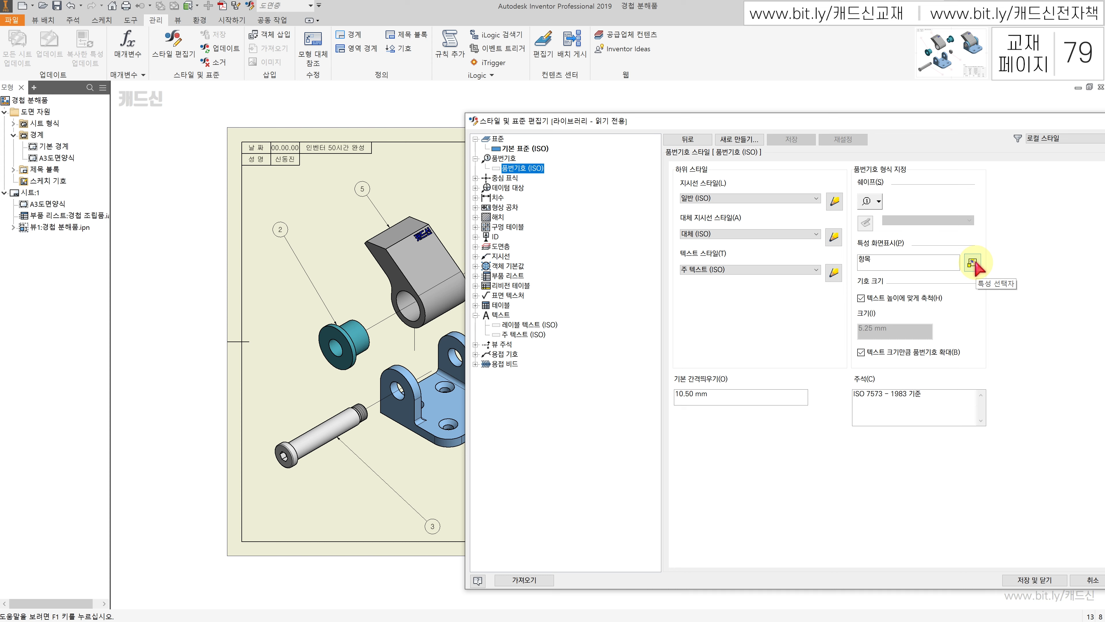
# Replace 항목 in the balloon style's displayed properties with a new property named 품번, ordered above 수량.
pyautogui.click(973, 262)
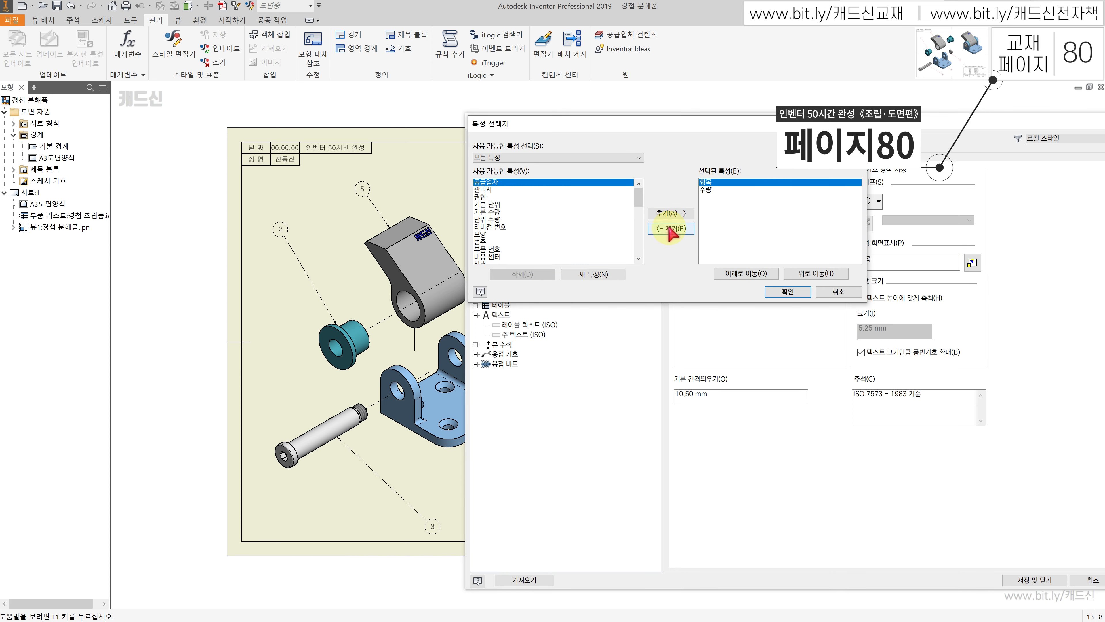
pyautogui.click(670, 228)
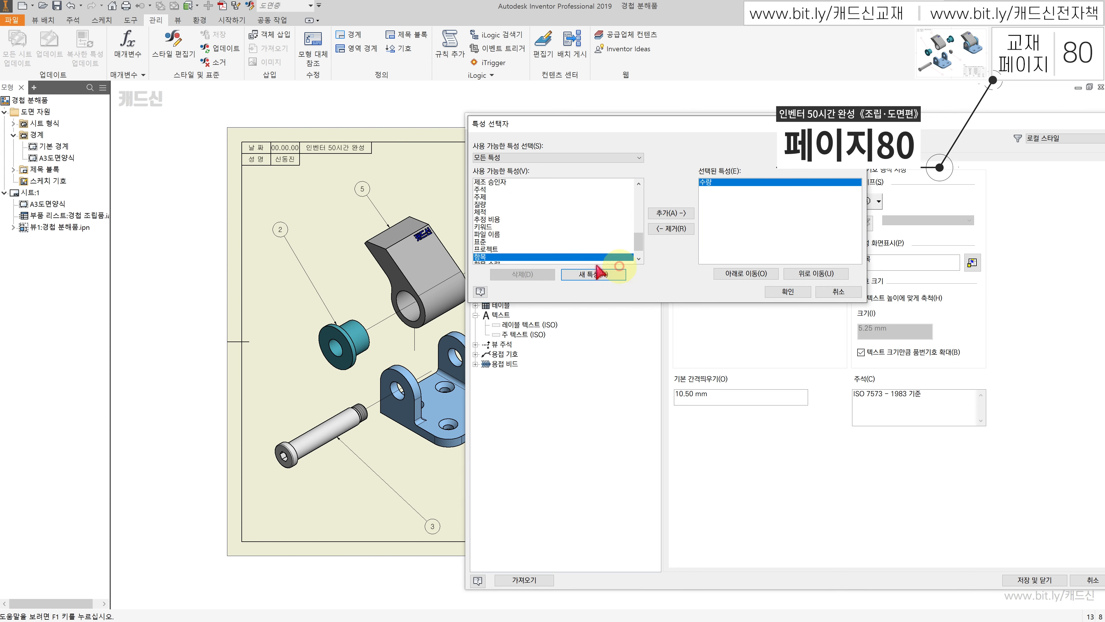
pyautogui.click(595, 275)
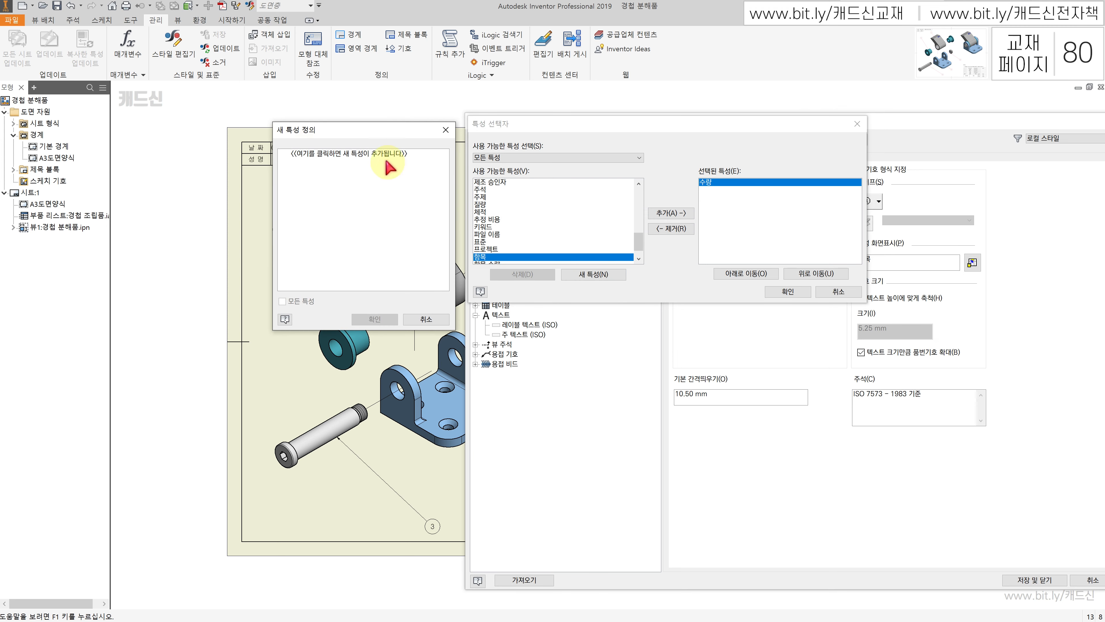
pyautogui.click(303, 155)
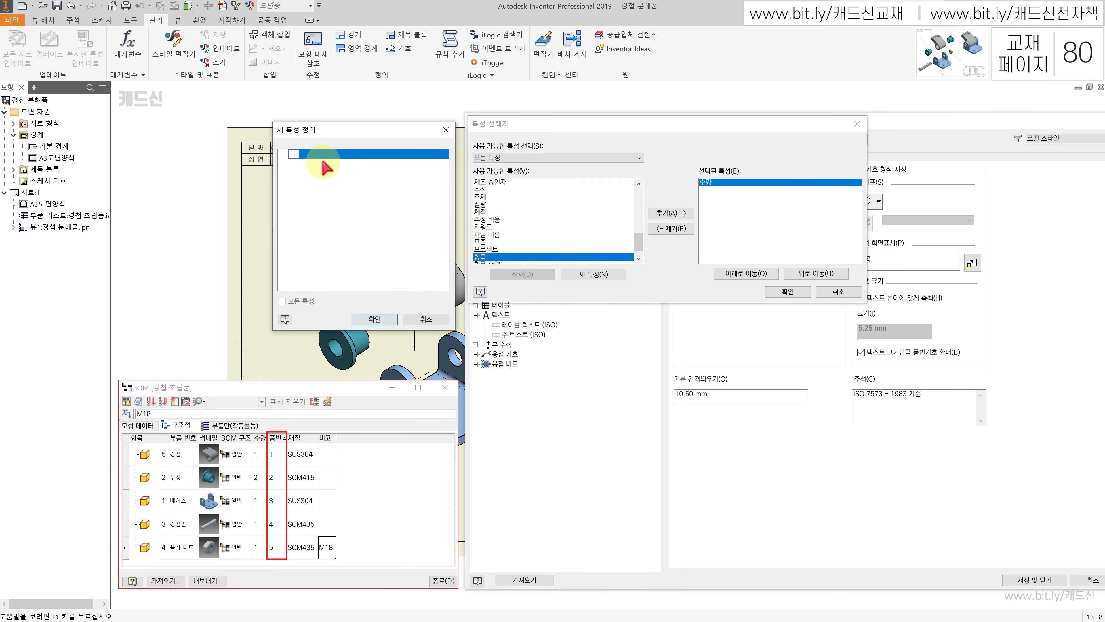
pyautogui.write('V')
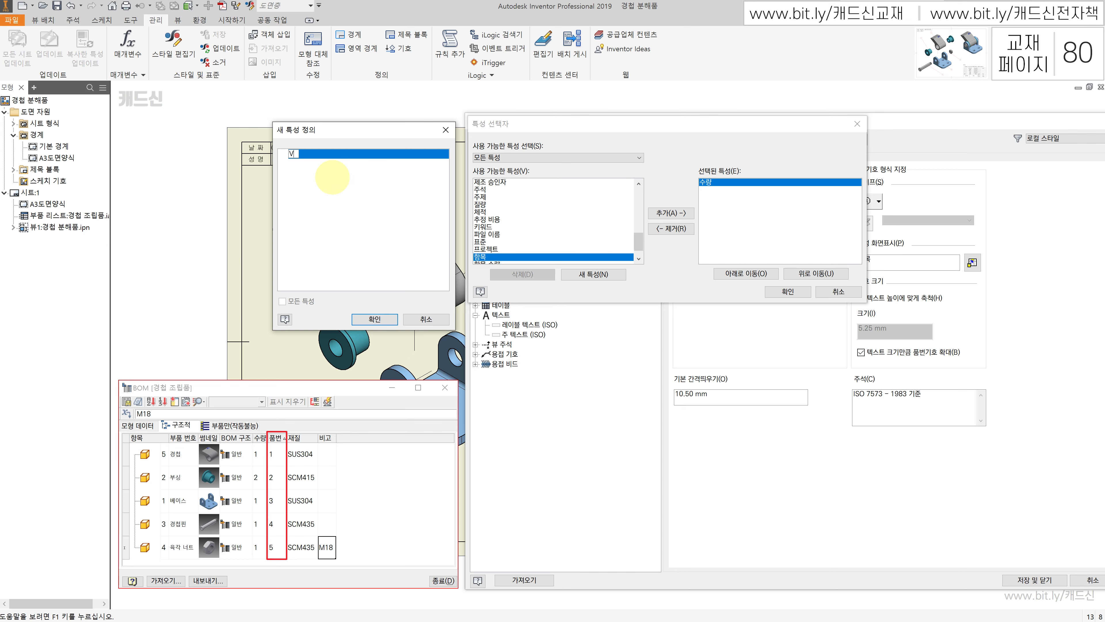
pyautogui.write('품번')
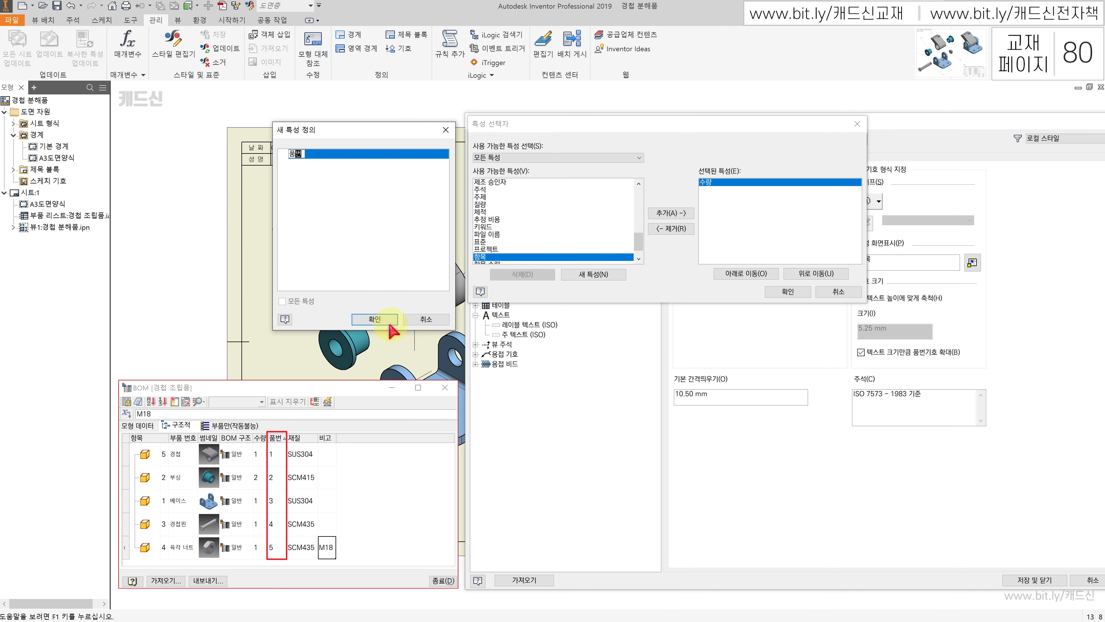
pyautogui.click(379, 320)
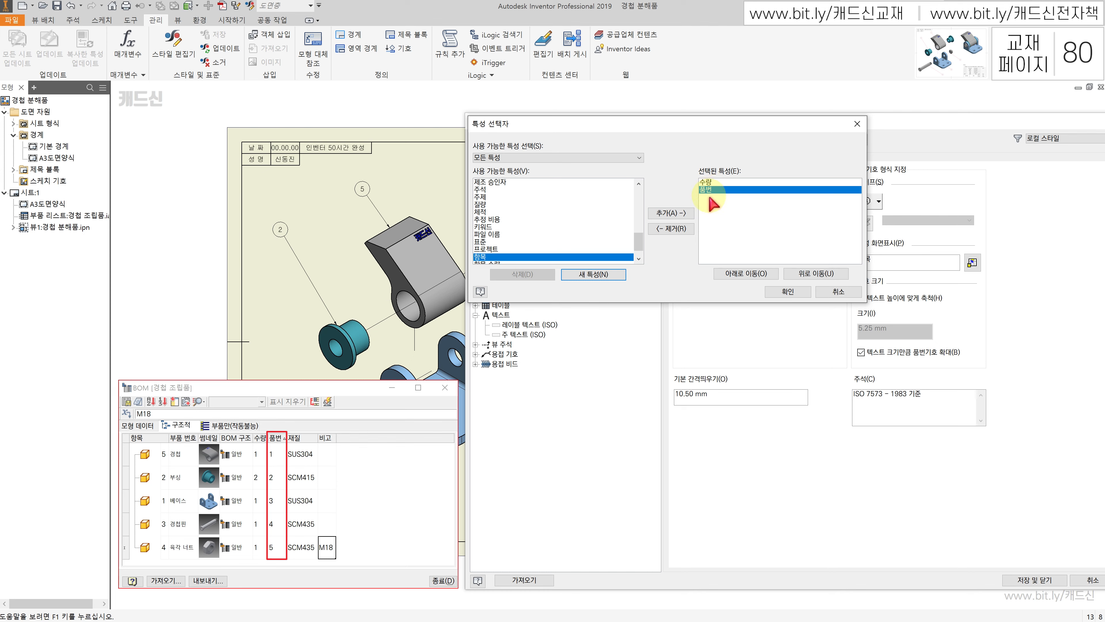
pyautogui.click(807, 276)
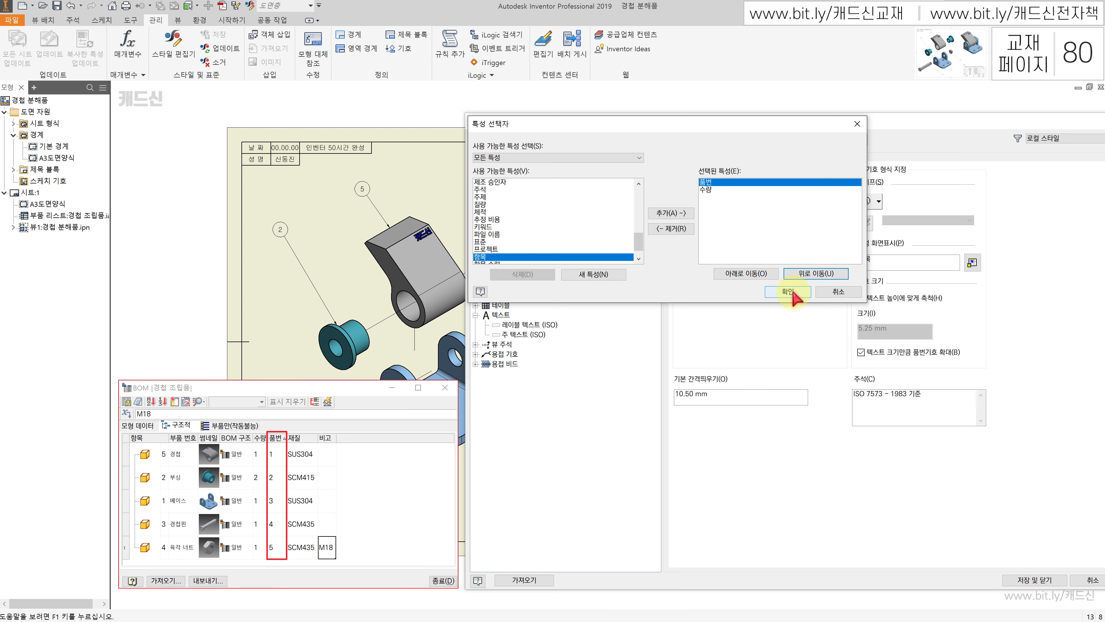
pyautogui.click(790, 292)
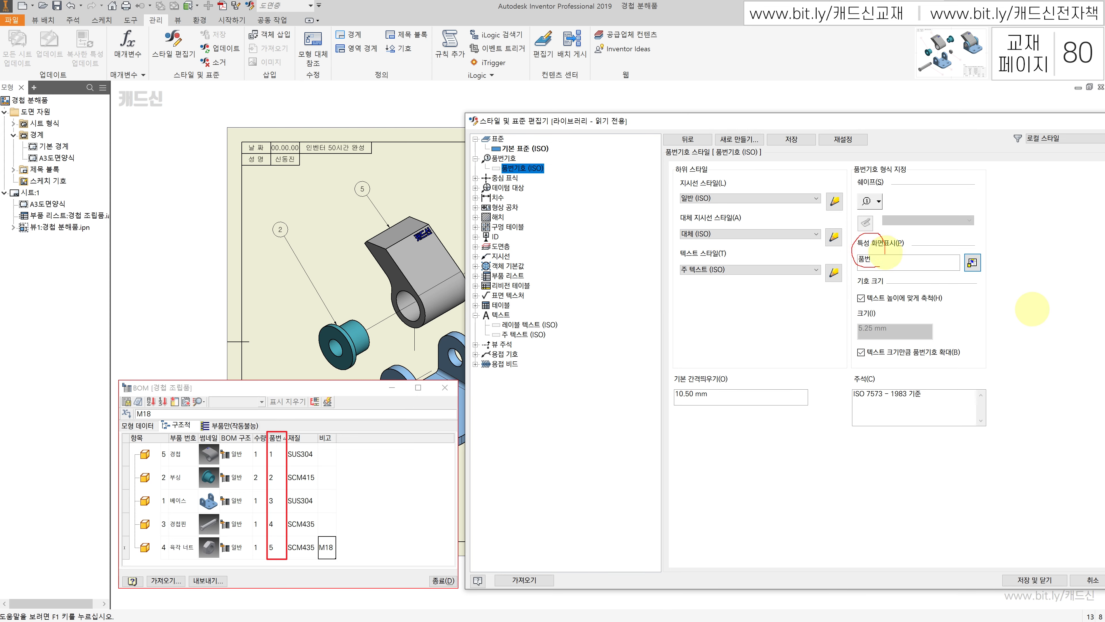
pyautogui.moveTo(886, 252)
pyautogui.mouseDown()
pyautogui.moveTo(859, 277)
pyautogui.moveTo(847, 252)
pyautogui.moveTo(648, 143)
pyautogui.moveTo(394, 139)
pyautogui.moveTo(365, 177)
pyautogui.mouseUp()
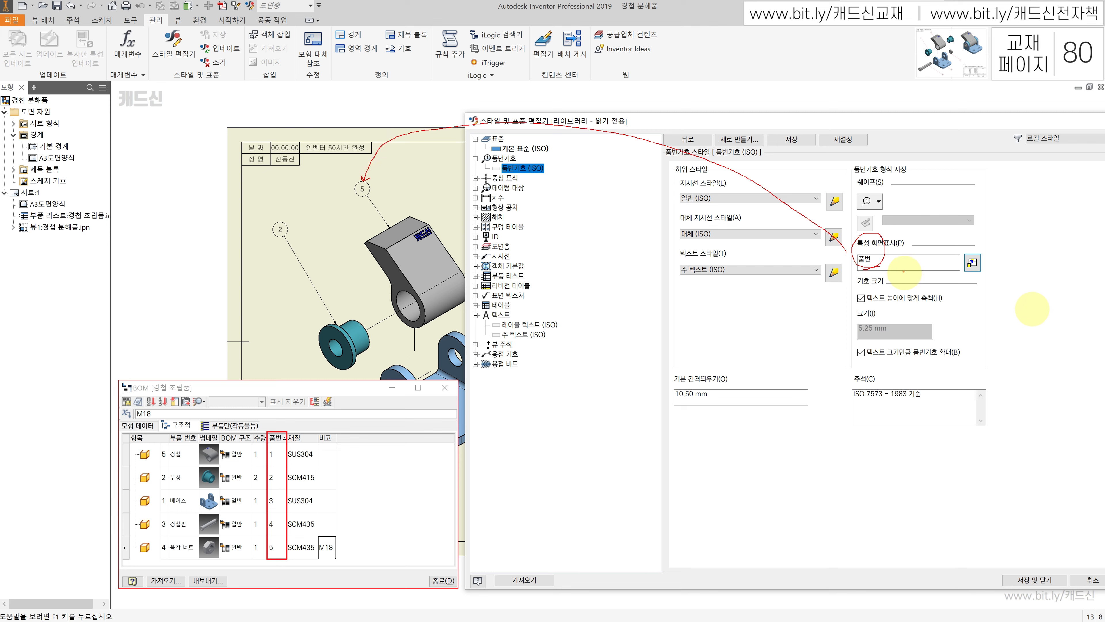
pyautogui.moveTo(872, 240)
pyautogui.mouseDown()
pyautogui.moveTo(853, 261)
pyautogui.moveTo(886, 242)
pyautogui.mouseUp()
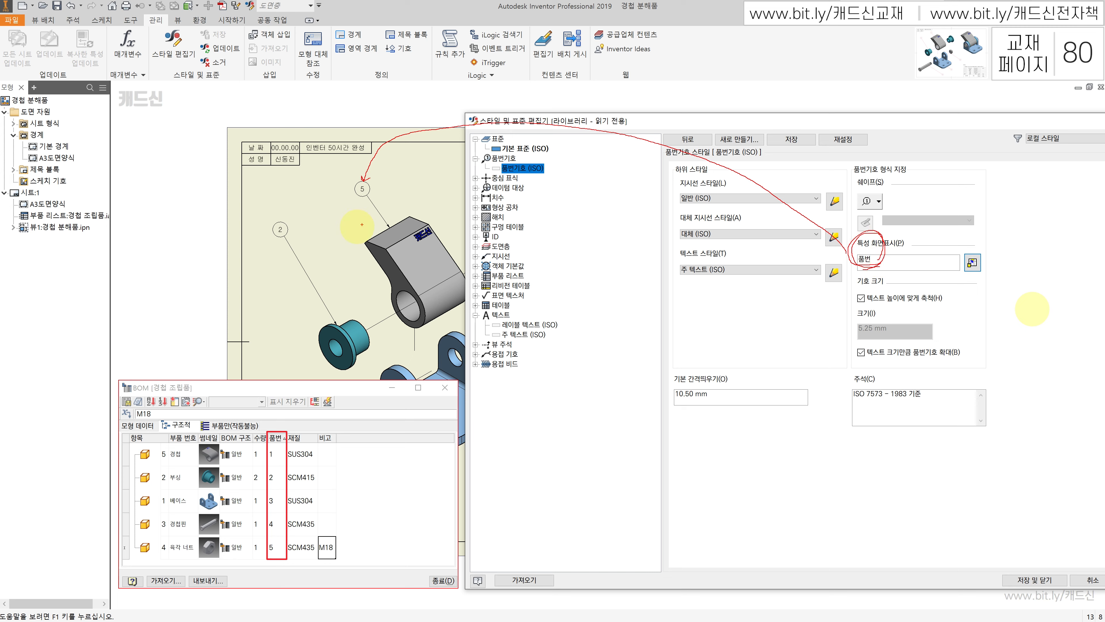
# List the available 부품 리스트 styles, save the balloon style changes and close the style and standard editor.
pyautogui.press('Escape')
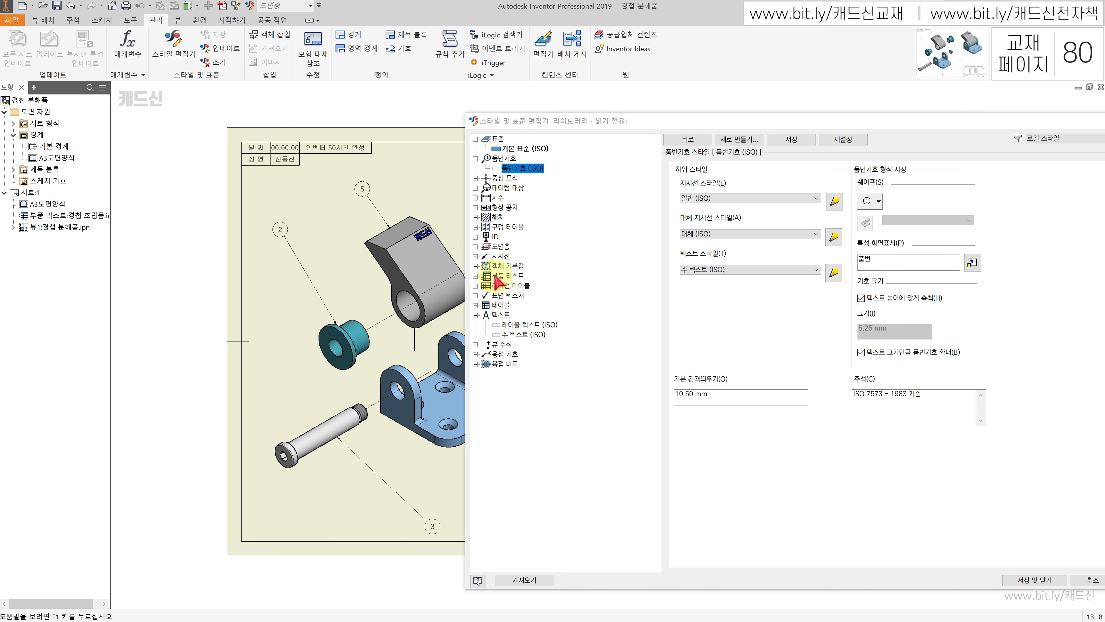
pyautogui.doubleClick(496, 277)
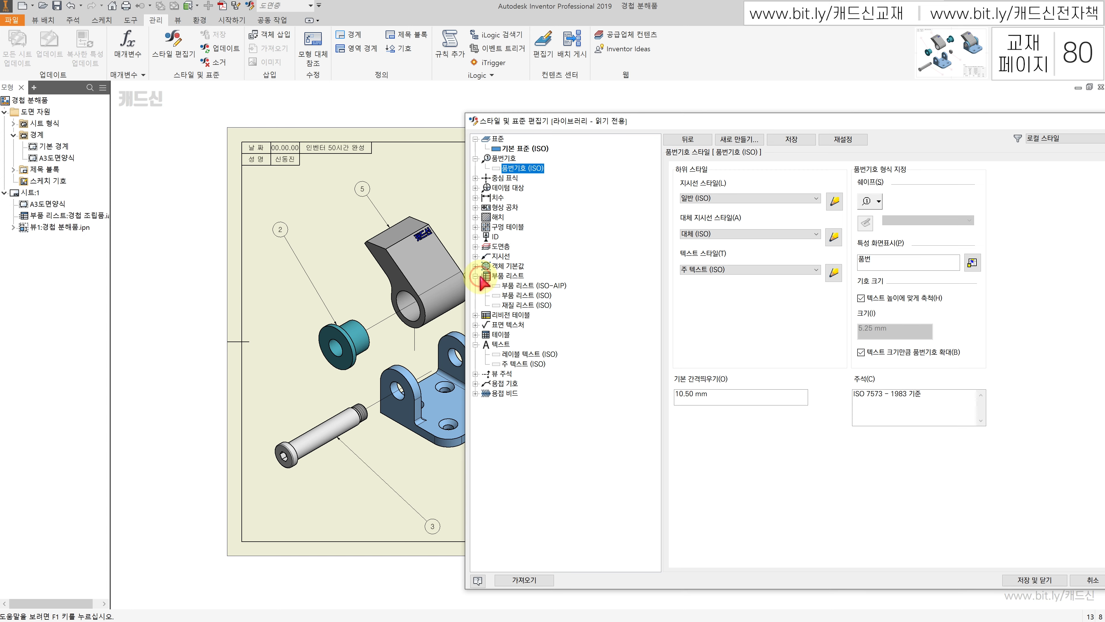
pyautogui.click(497, 283)
pyautogui.click(740, 383)
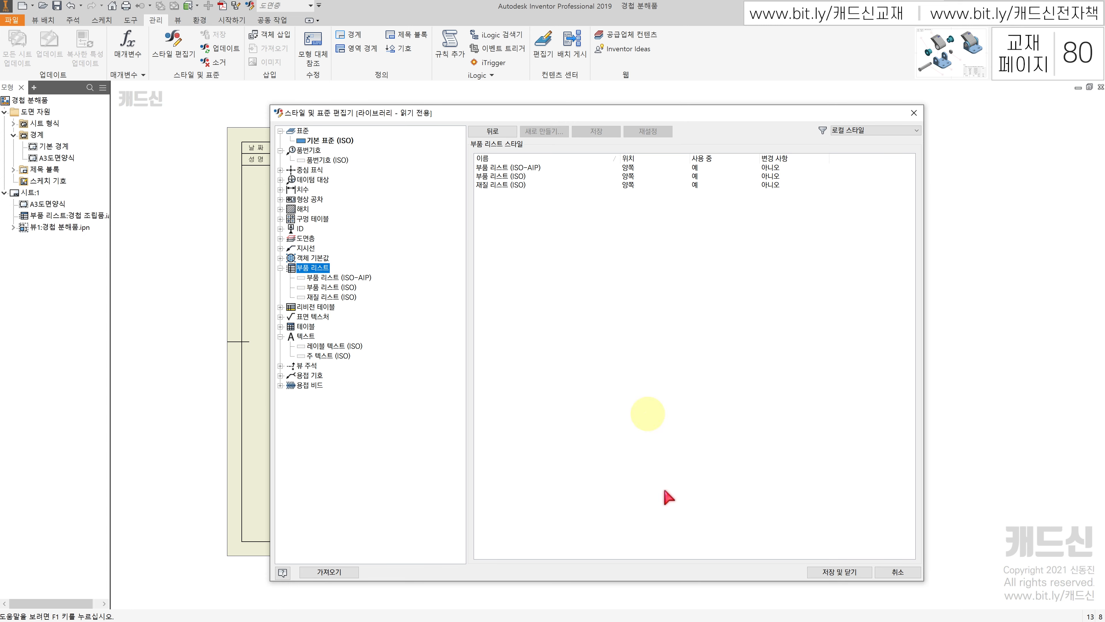
pyautogui.click(834, 573)
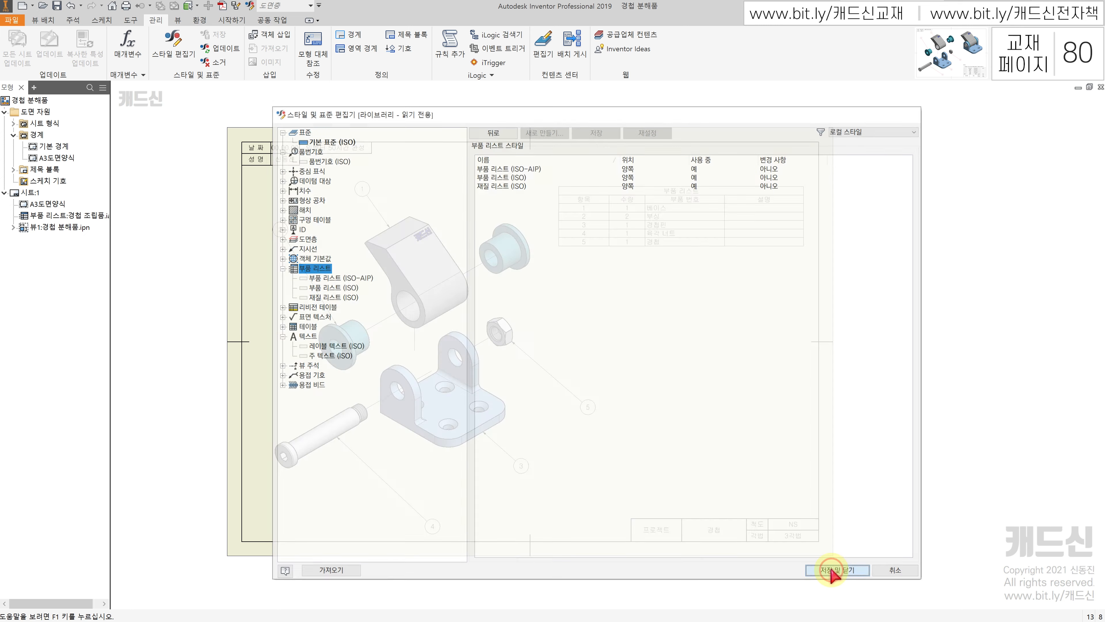
# Select the parts list on the sheet and check which parts list style it uses, keeping the by-standard option.
pyautogui.click(612, 193)
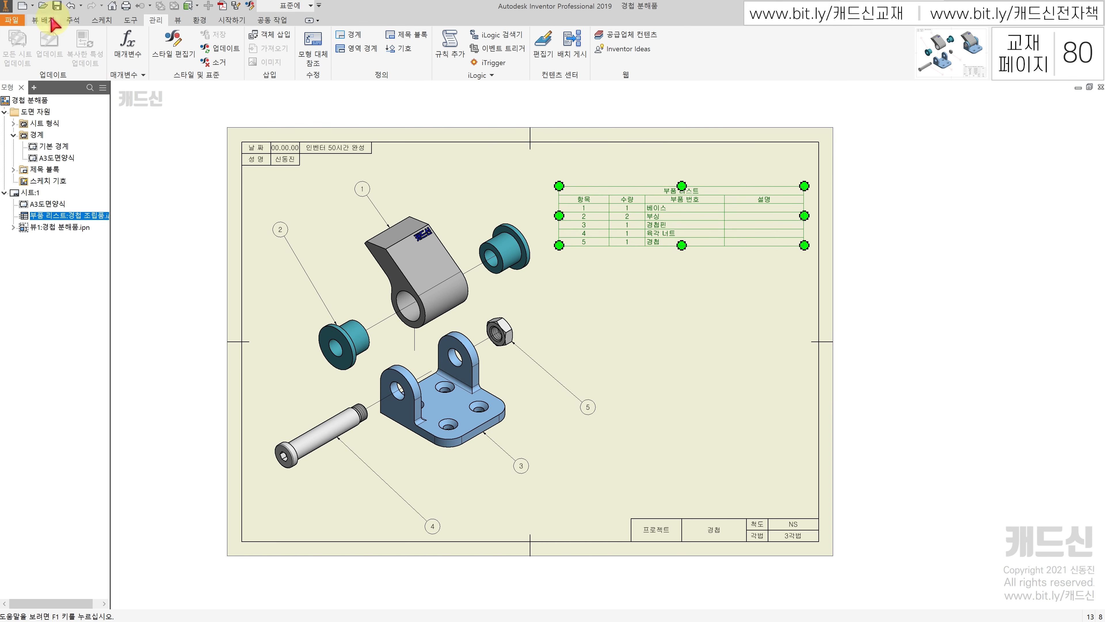
pyautogui.click(73, 20)
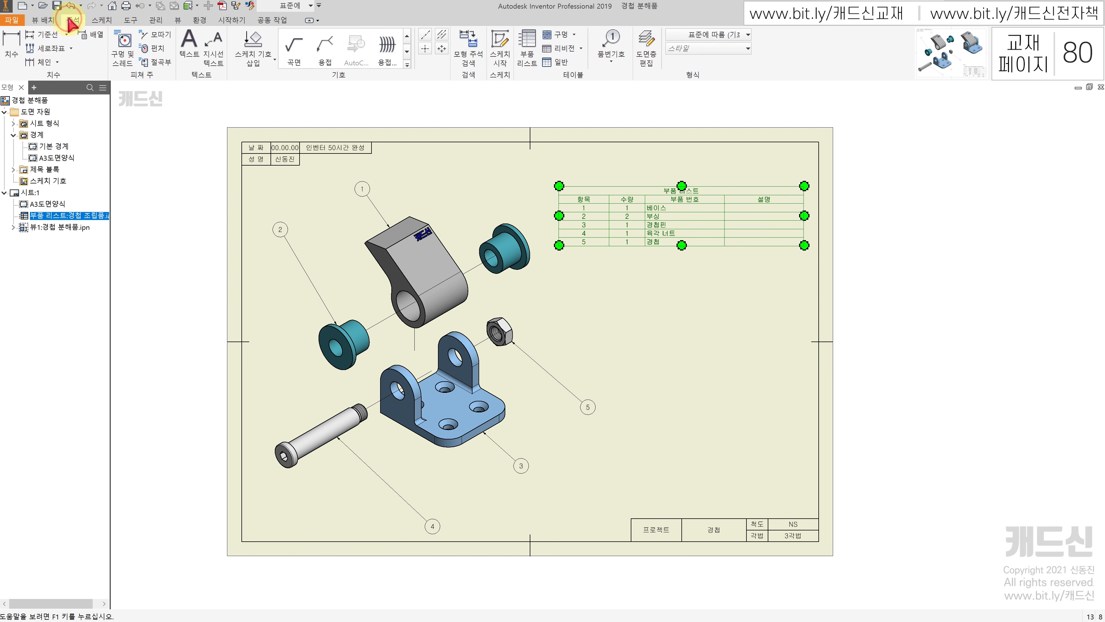
pyautogui.click(748, 49)
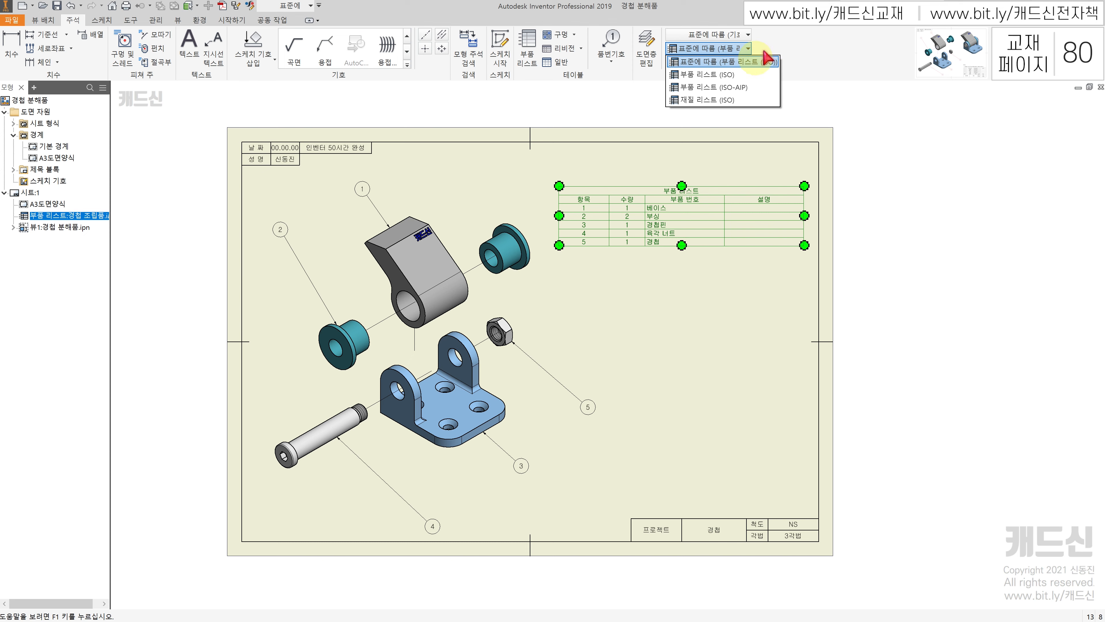
pyautogui.click(766, 62)
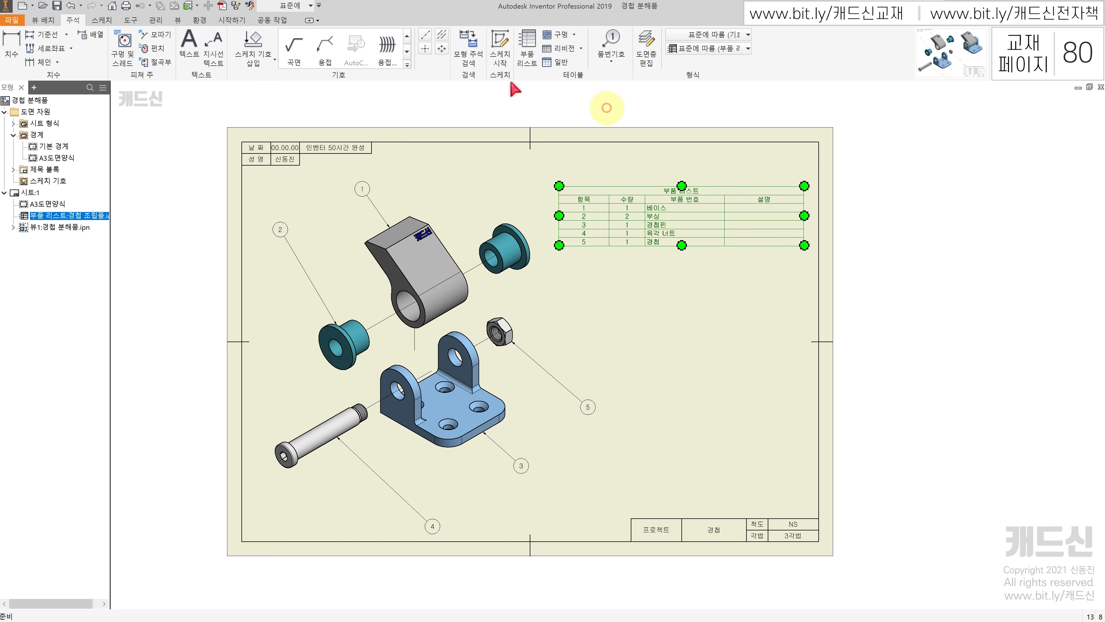
# In the 부품 리스트 (ISO) style, turn off the table title and place the column headings at the bottom (맨 아래).
pyautogui.click(156, 20)
pyautogui.click(174, 44)
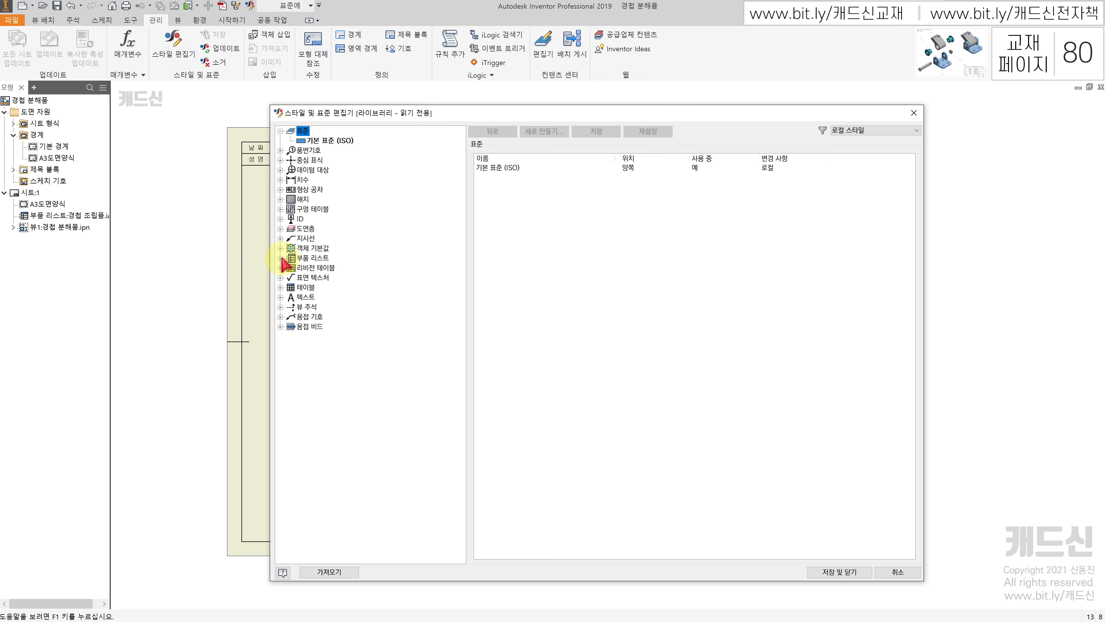
pyautogui.click(281, 258)
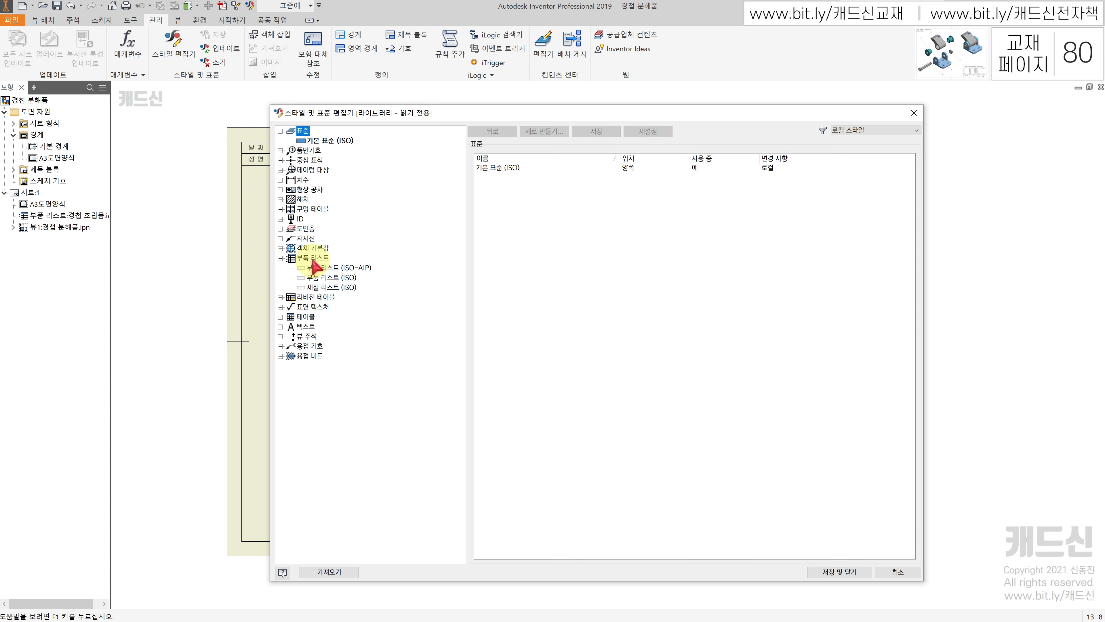
pyautogui.click(327, 277)
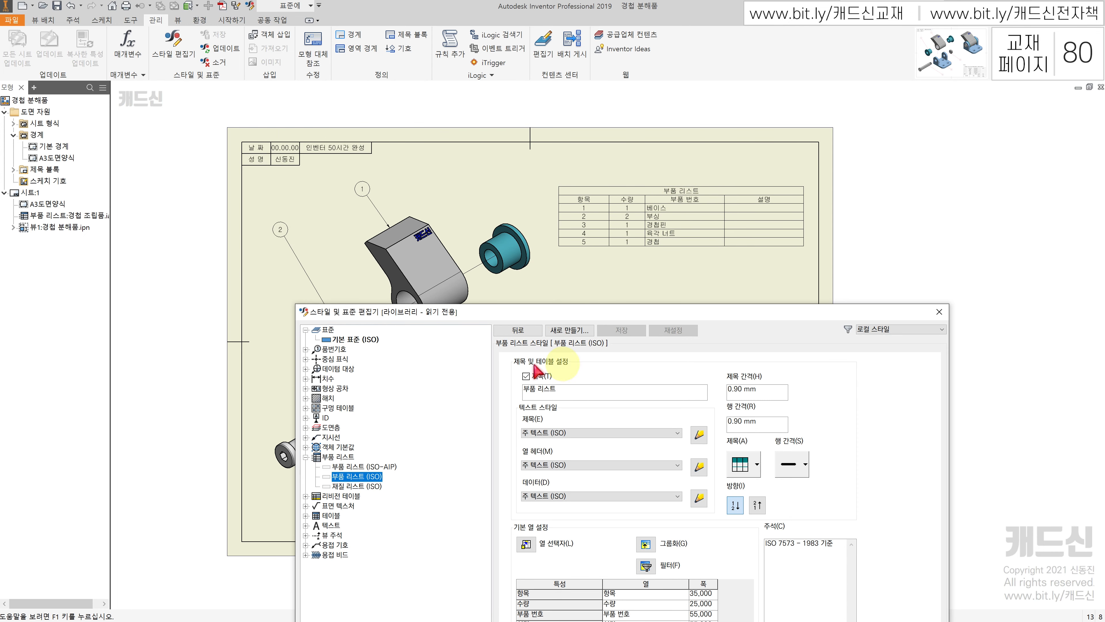
pyautogui.click(526, 377)
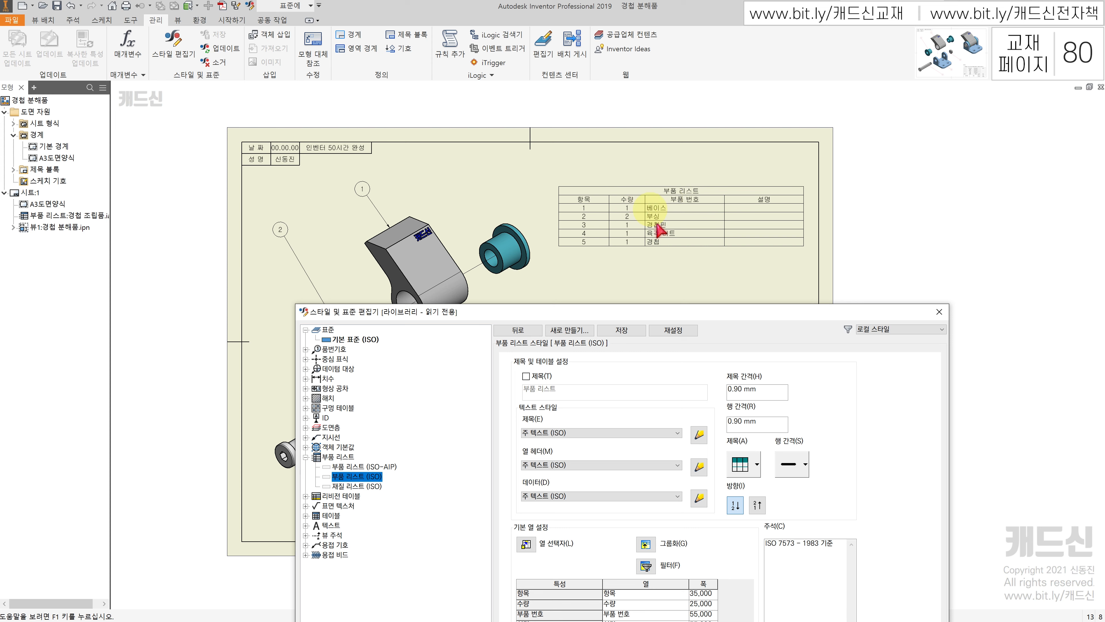
pyautogui.click(758, 464)
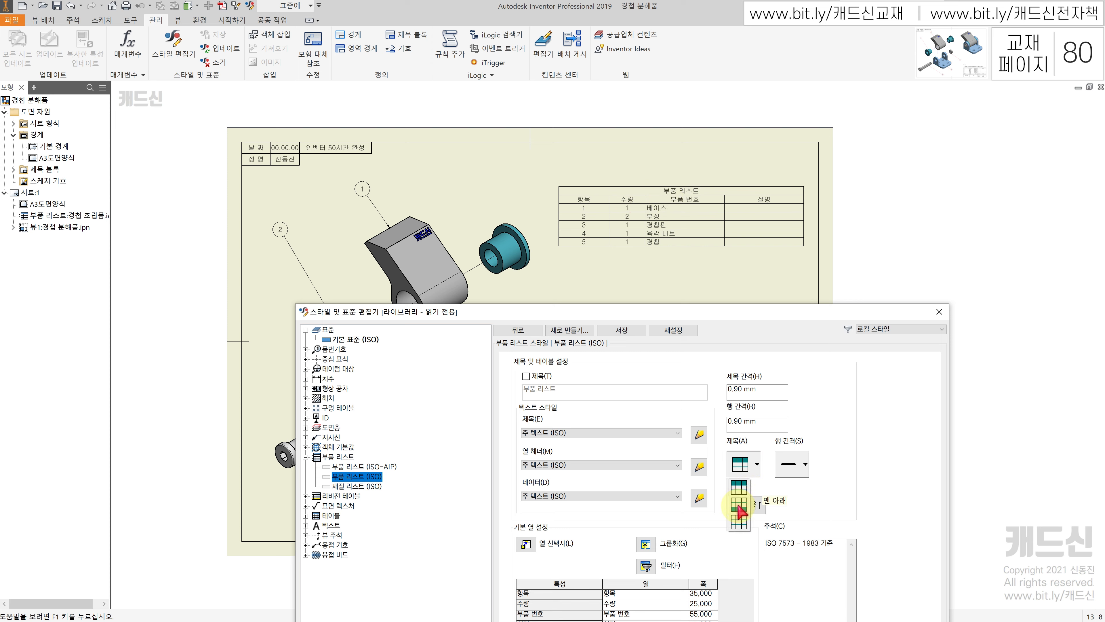
pyautogui.click(739, 506)
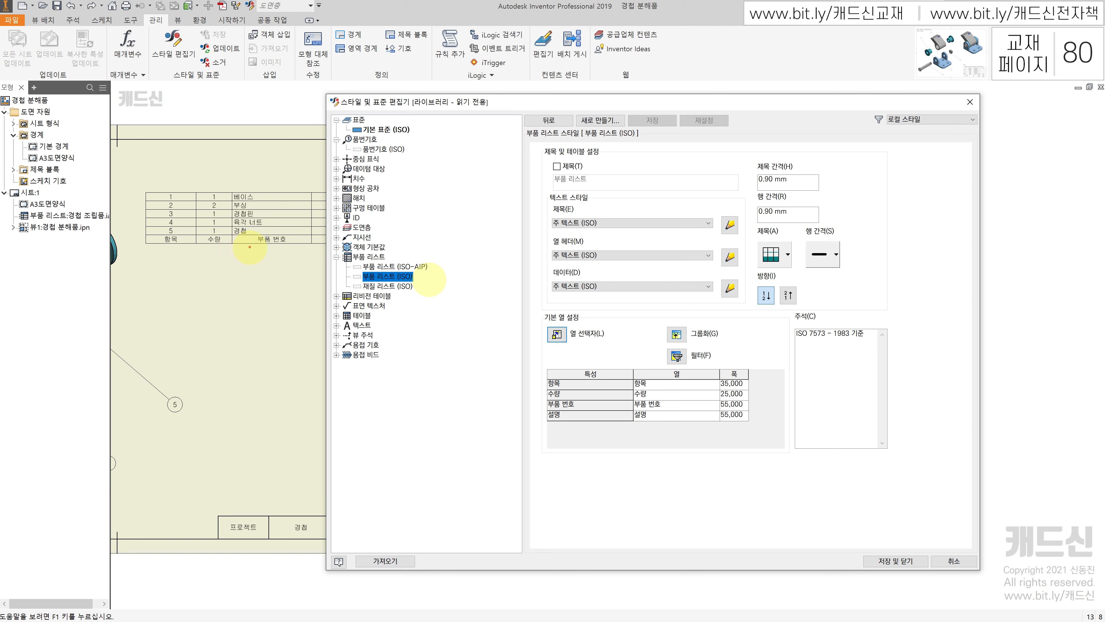
# Remove the 항목 and 설명 properties from the parts list style's default columns.
pyautogui.moveTo(227, 243)
pyautogui.mouseDown()
pyautogui.moveTo(233, 215)
pyautogui.moveTo(287, 251)
pyautogui.mouseUp()
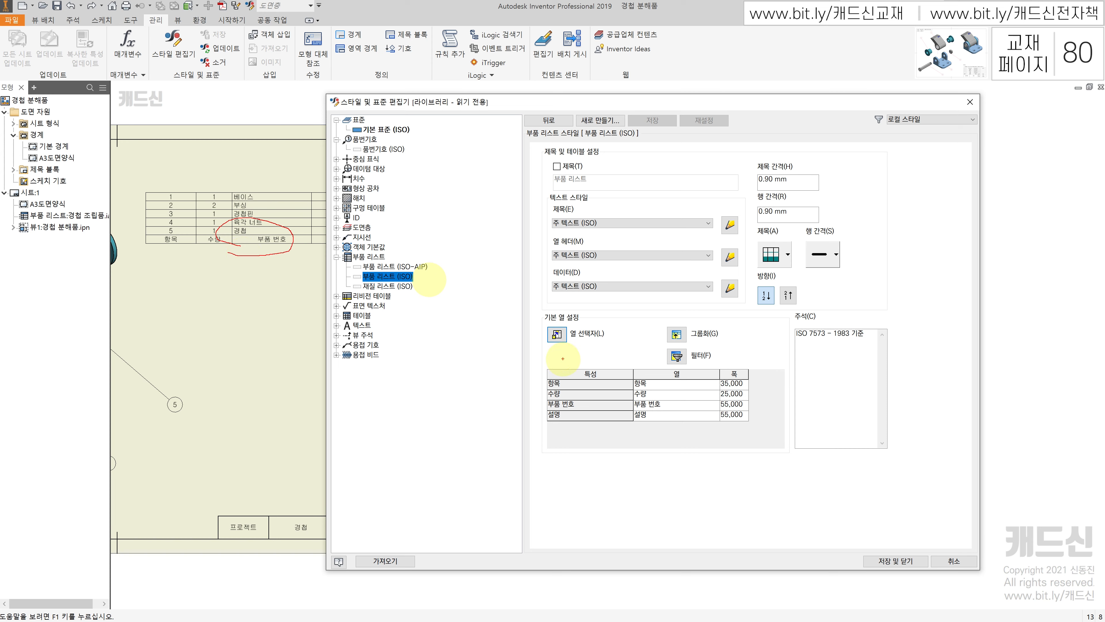
pyautogui.click(558, 335)
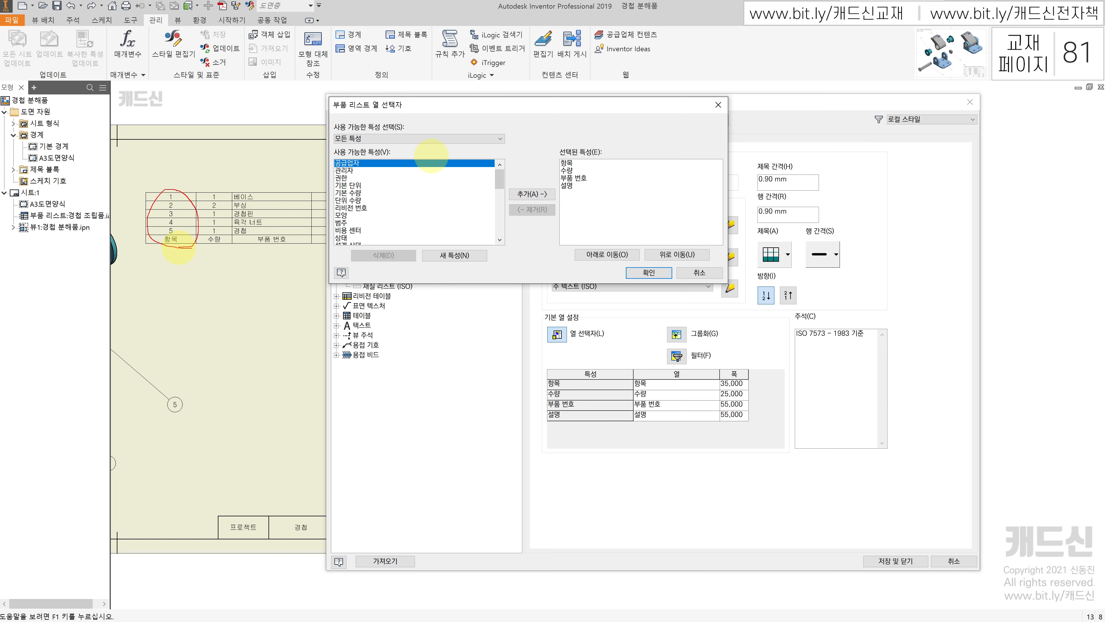
pyautogui.click(566, 163)
pyautogui.click(537, 210)
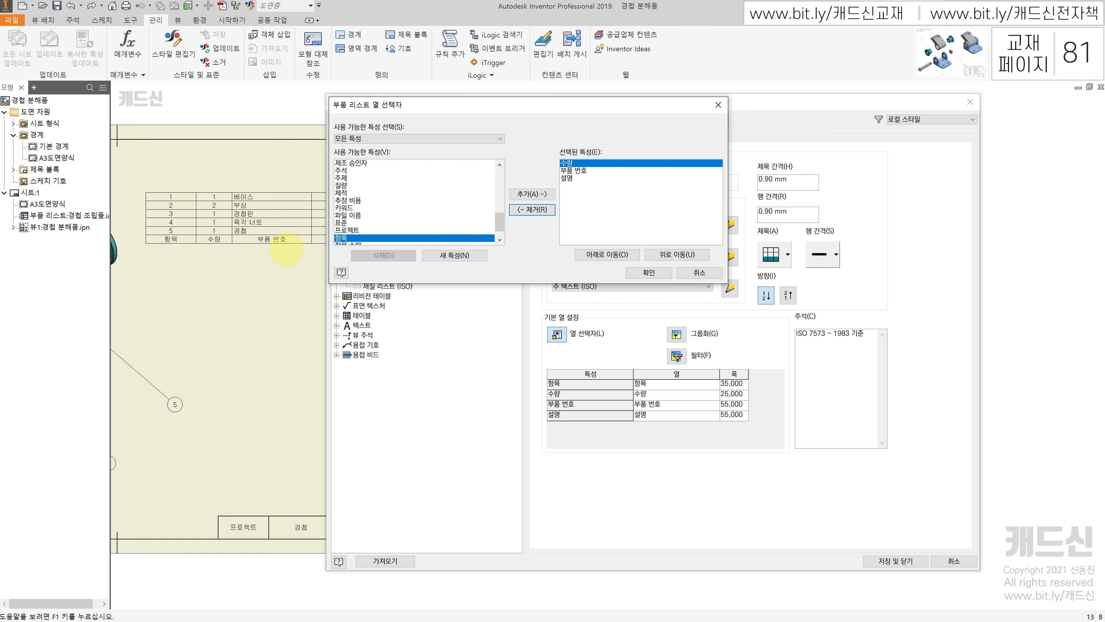
pyautogui.moveTo(278, 246); pyautogui.dragTo(217, 196)
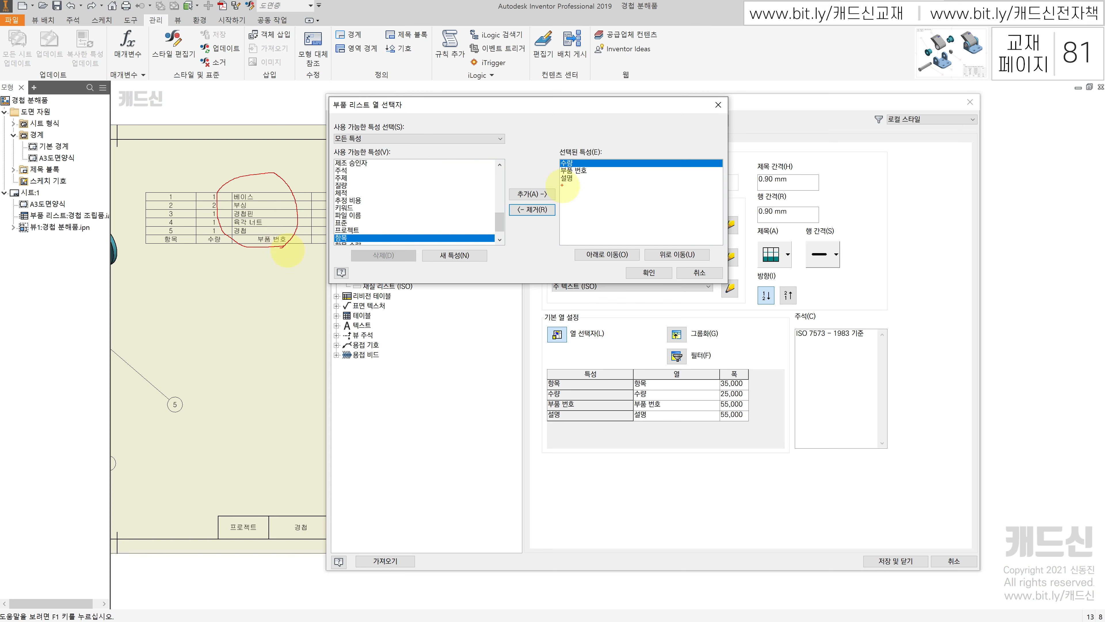
pyautogui.click(567, 178)
pyautogui.click(531, 210)
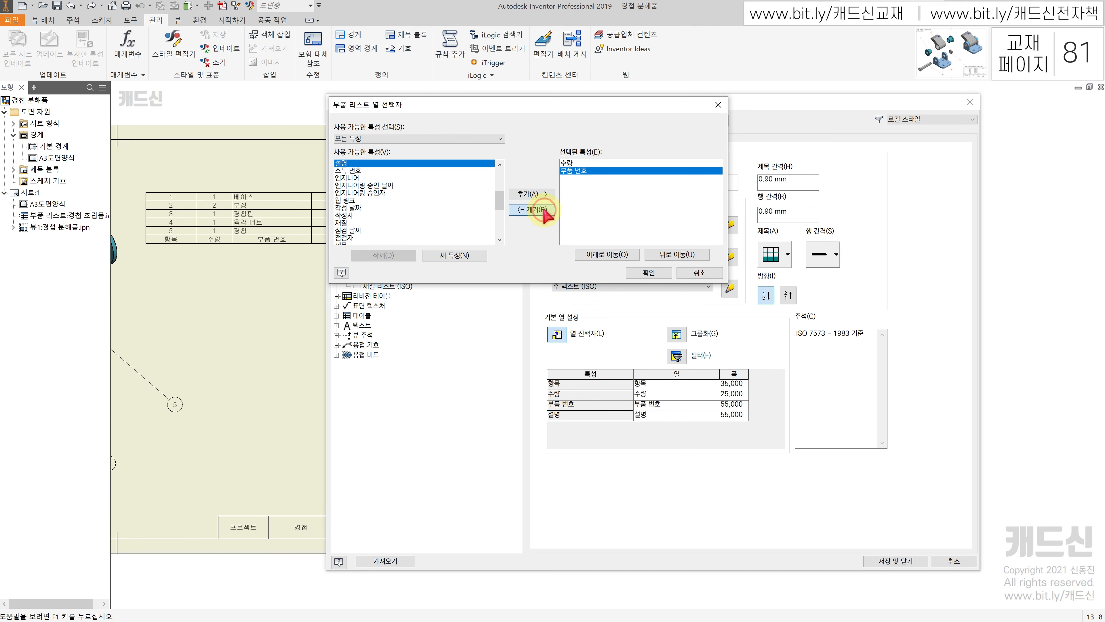
# Define three new properties named 품번, 재질 and 비고 and add them to the parts list columns.
pyautogui.click(453, 256)
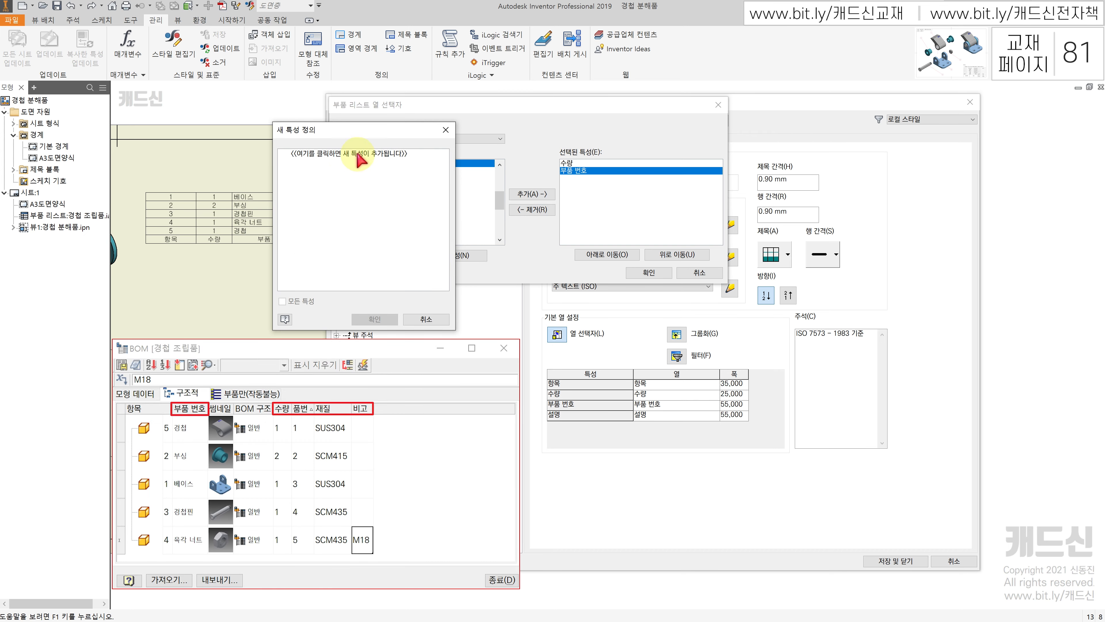
pyautogui.click(357, 155)
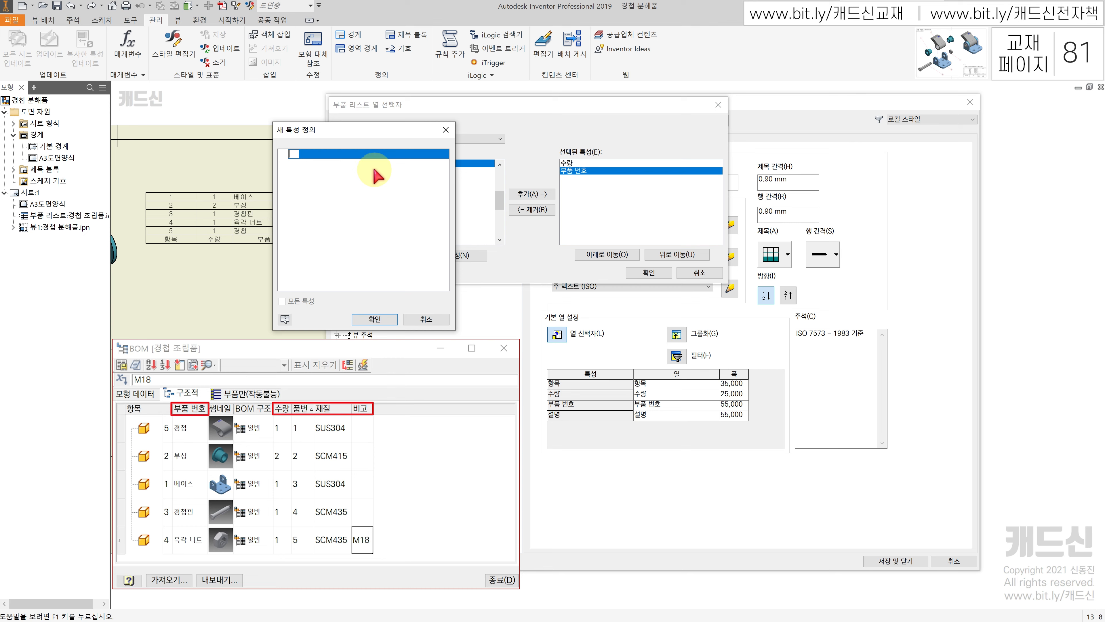
pyautogui.write('품번')
pyautogui.press('Return')
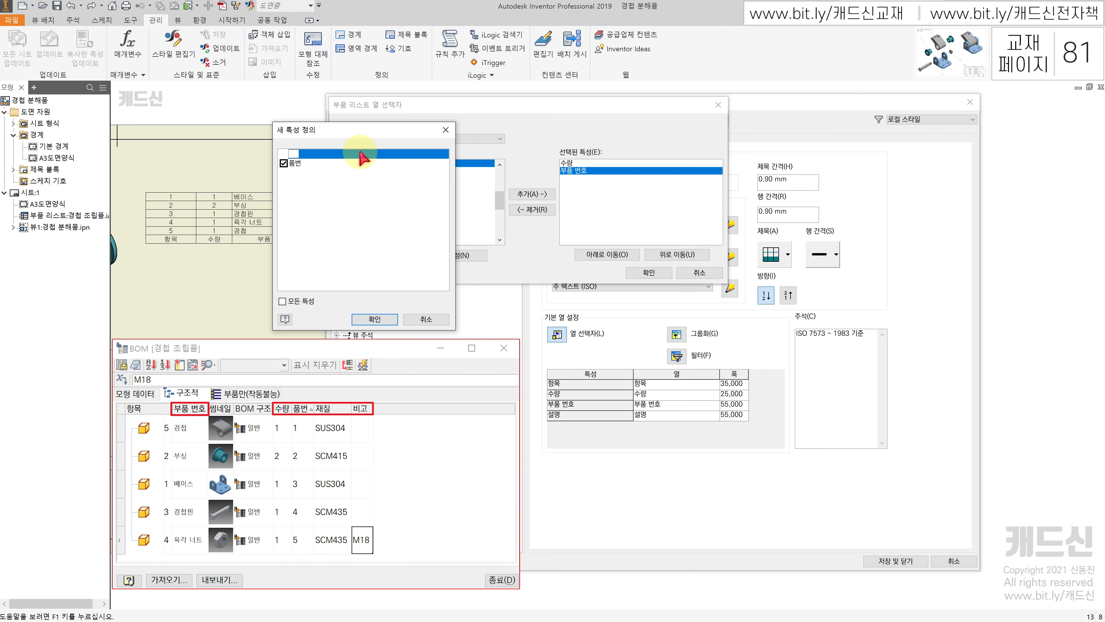
pyautogui.write('재질')
pyautogui.press('Return')
pyautogui.write('비고')
pyautogui.press('Return')
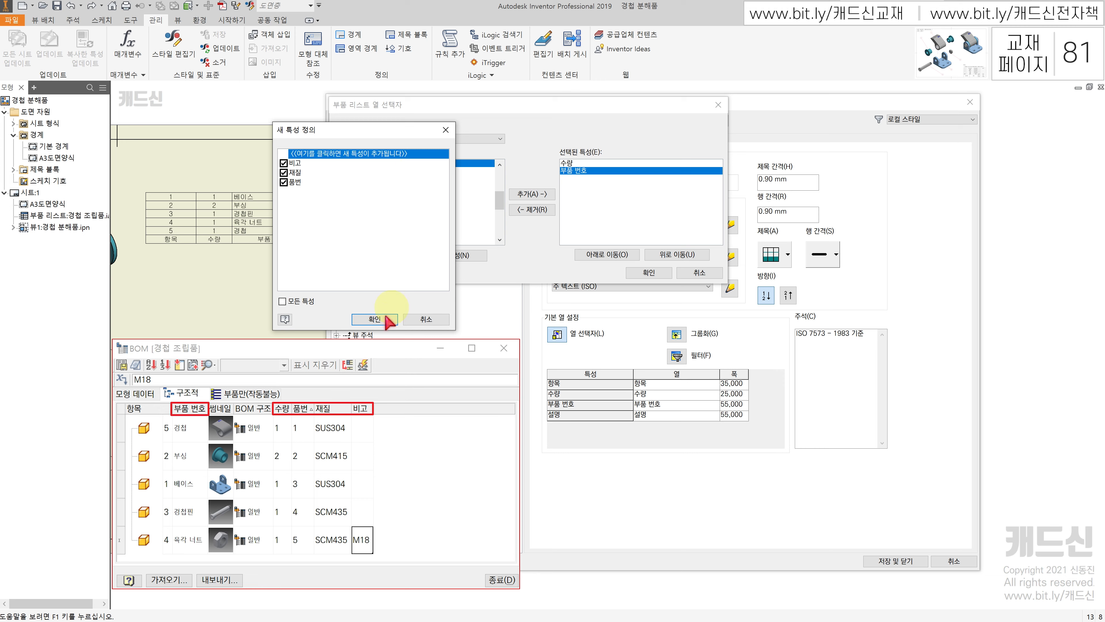
pyautogui.click(375, 319)
# Order the parts list columns as 품번, 부품 번호, 재질, 수량, 비고 and accept the column selection.
pyautogui.click(610, 186)
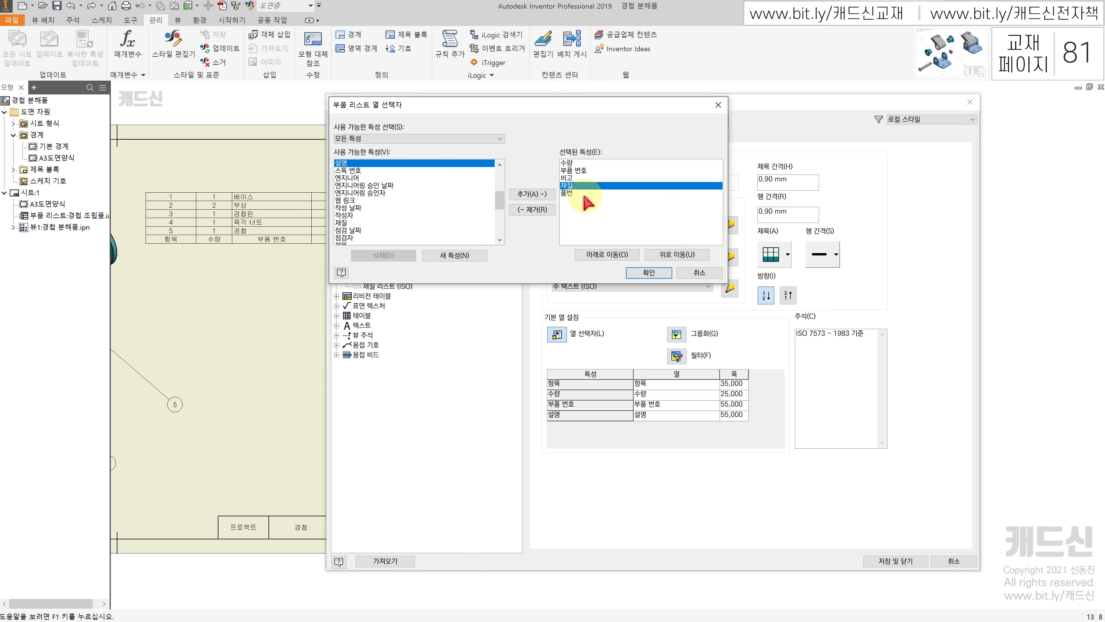
pyautogui.click(569, 193)
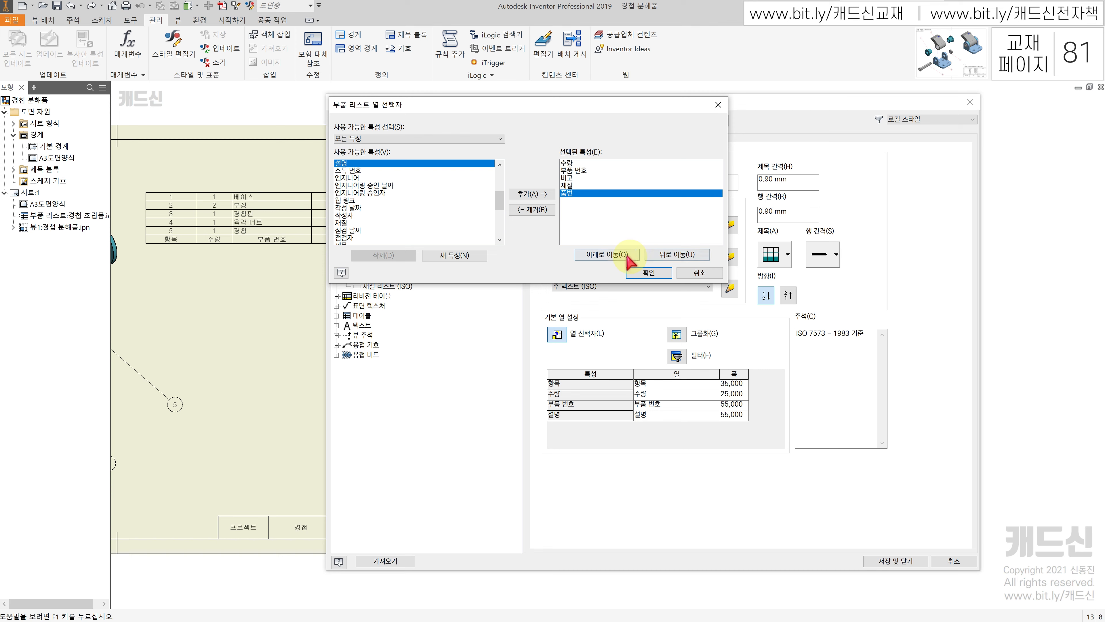
pyautogui.click(667, 257)
pyautogui.click(667, 256)
pyautogui.click(666, 257)
pyautogui.click(666, 257)
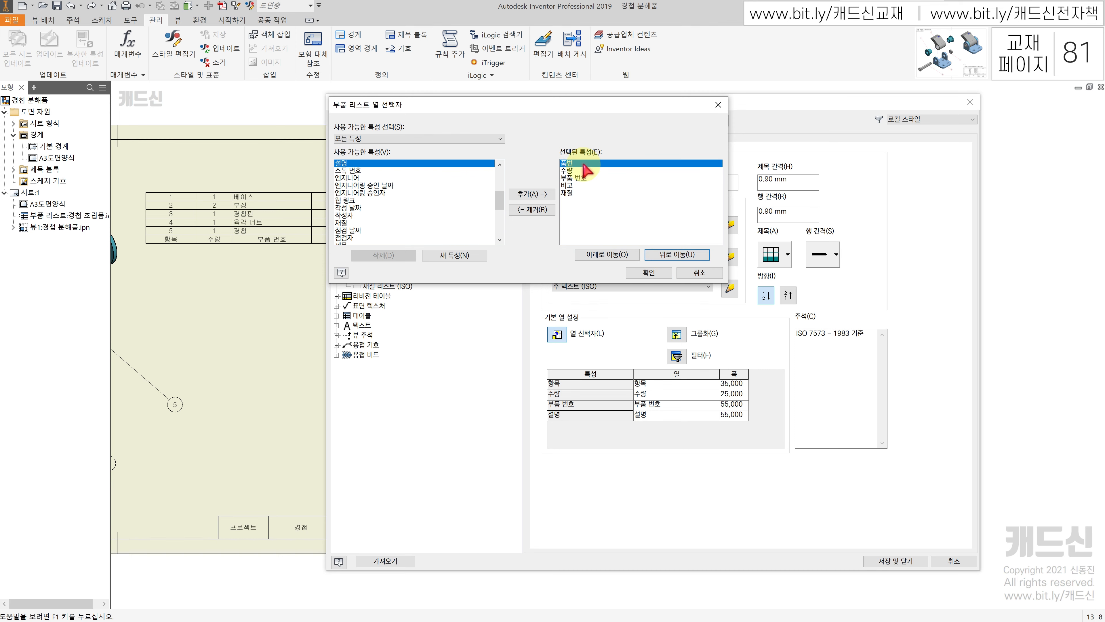
pyautogui.click(585, 177)
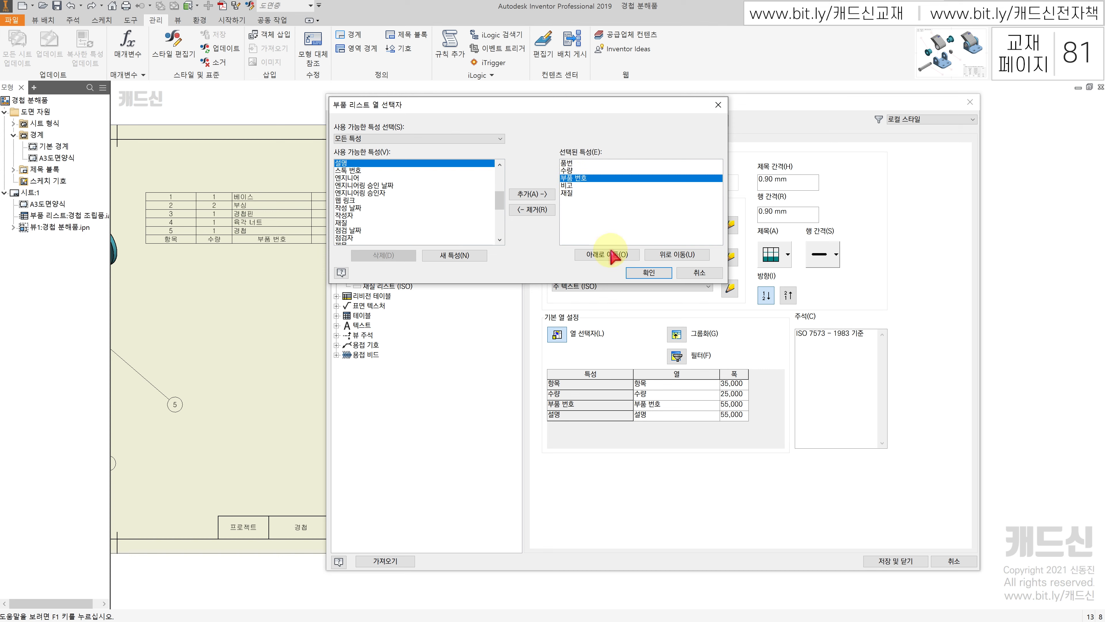
pyautogui.click(676, 254)
pyautogui.click(572, 193)
pyautogui.click(685, 253)
pyautogui.click(692, 254)
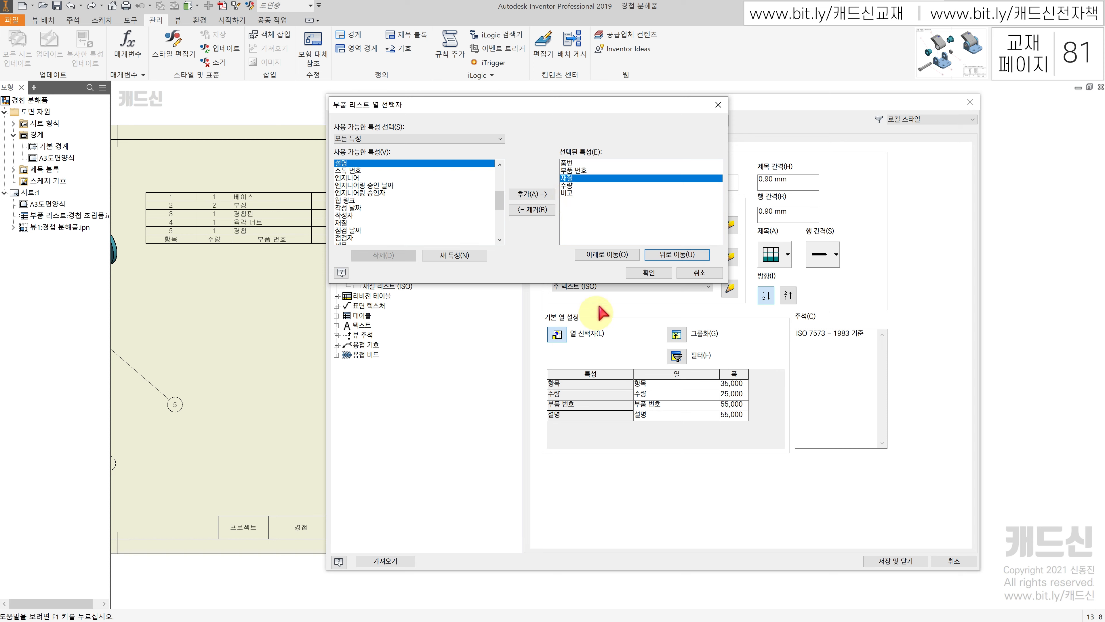
pyautogui.click(649, 273)
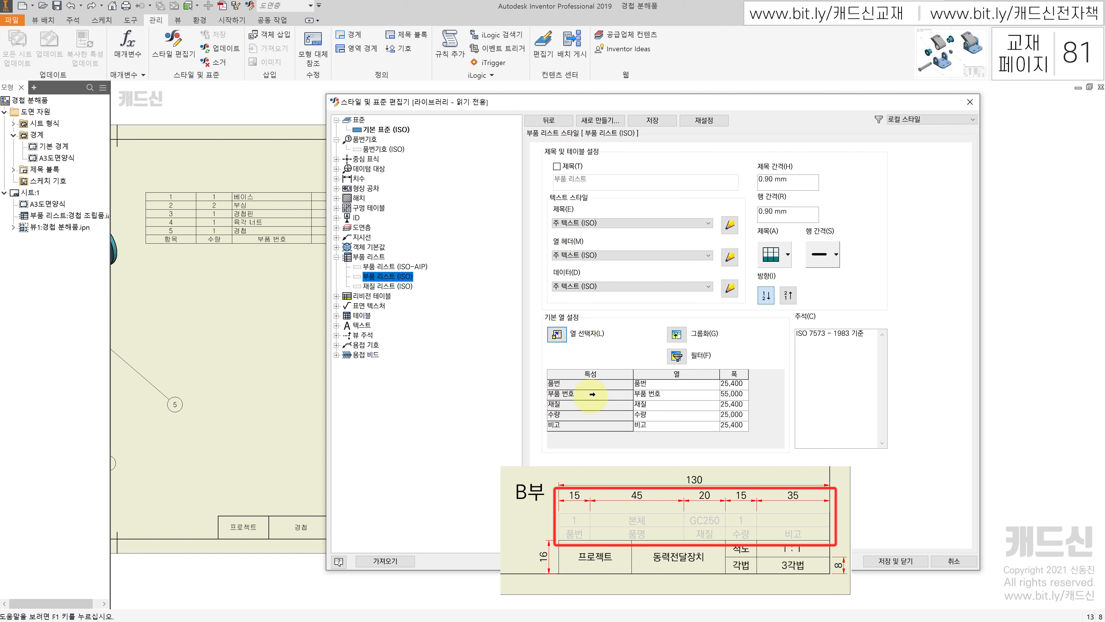
# Rename the heading of the 부품 번호 column to 품명 in the parts list style.
pyautogui.click(660, 393)
pyautogui.moveTo(665, 394); pyautogui.dragTo(606, 392)
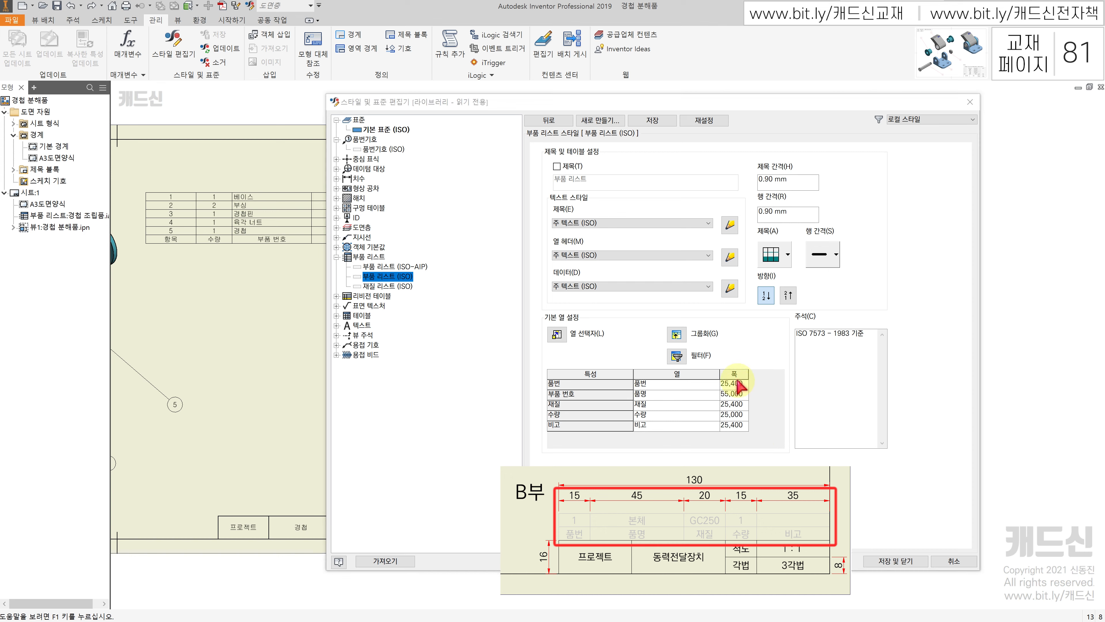
pyautogui.click(740, 384)
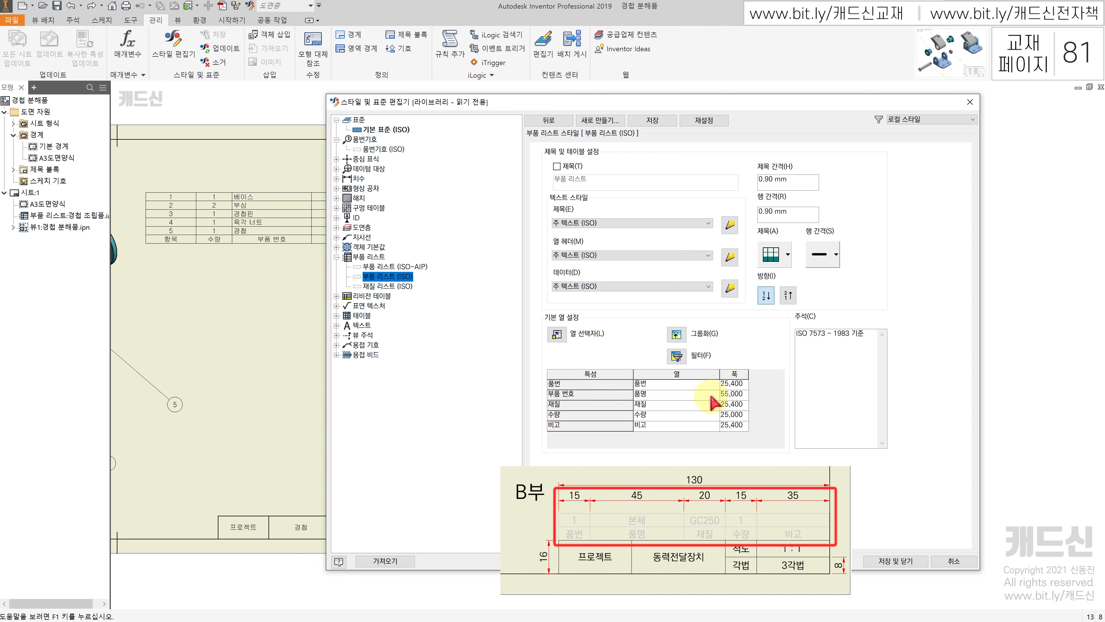
# Set the column widths to 15 for 품번, 45 for 품명, 20 for 재질, 15 for 수량 and 35 for 비고.
pyautogui.doubleClick(734, 383)
pyautogui.write('15')
pyautogui.click(745, 394)
pyautogui.moveTo(743, 394); pyautogui.dragTo(638, 400)
pyautogui.write('45')
pyautogui.click(734, 404)
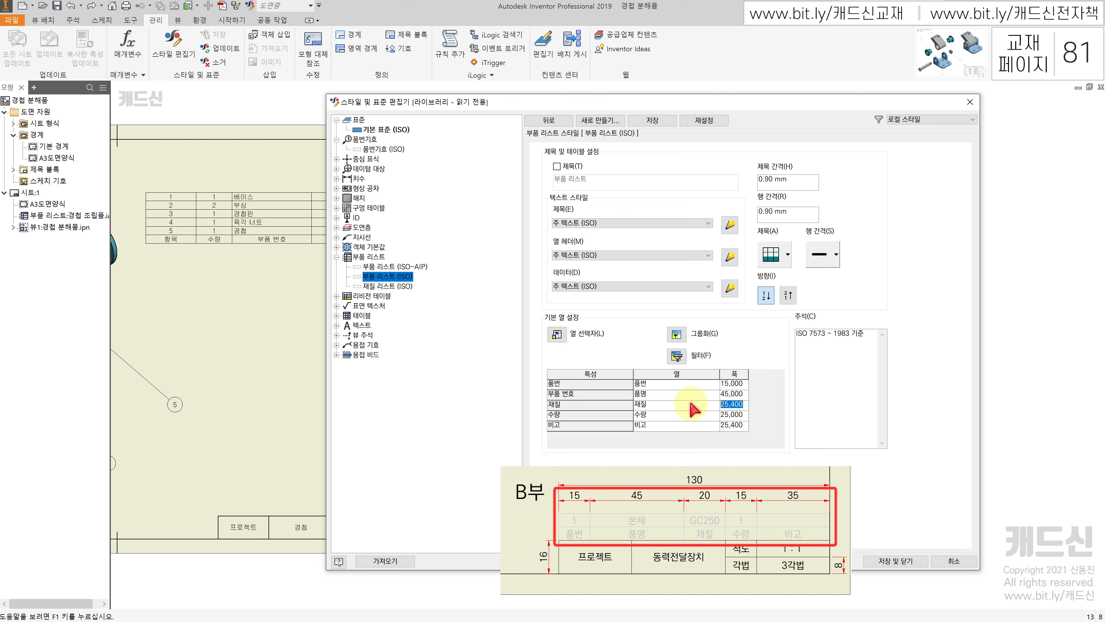
pyautogui.write('20')
pyautogui.click(703, 411)
pyautogui.write('15')
pyautogui.click(734, 425)
pyautogui.write('35')
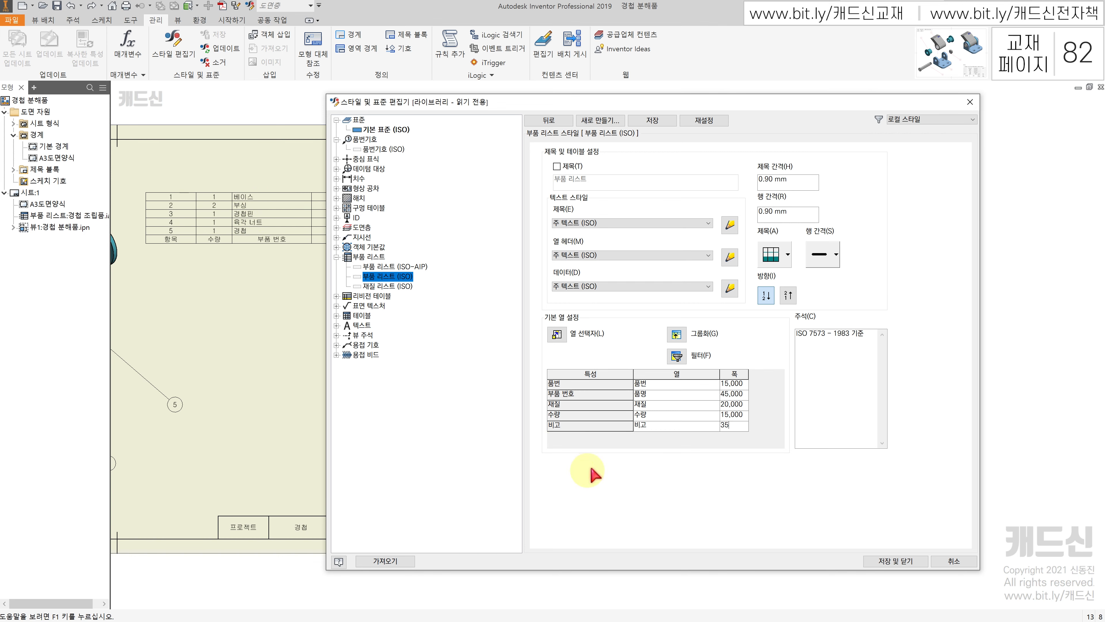
# Centre-align the values of the 품번 and 부품 번호 columns in the parts list style, keeping the 품번 heading centred.
pyautogui.doubleClick(576, 383)
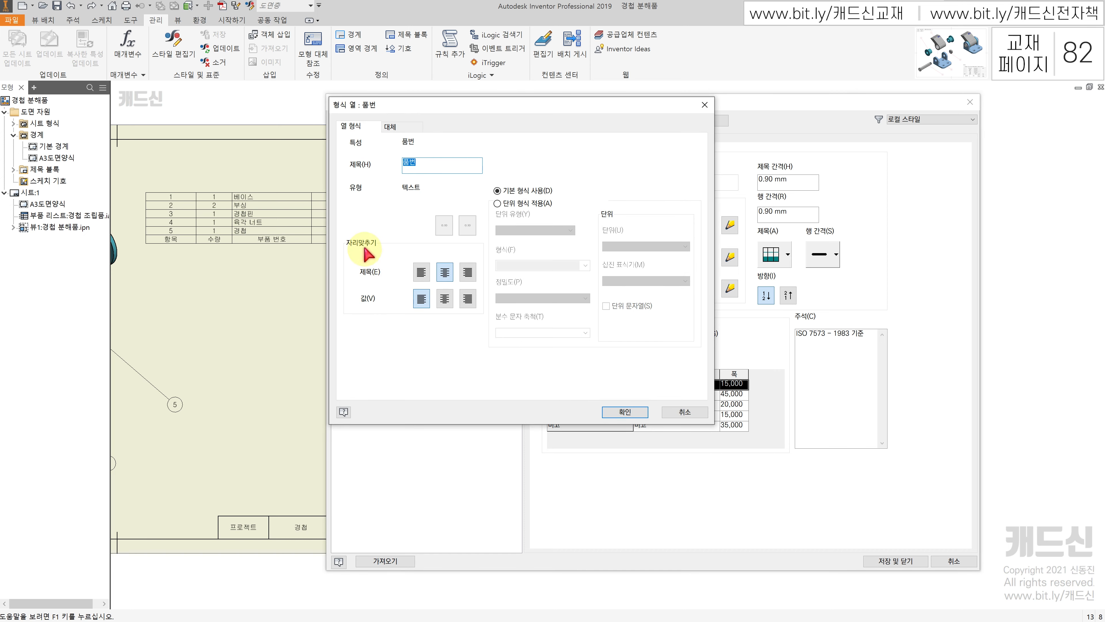
pyautogui.click(444, 273)
pyautogui.click(445, 298)
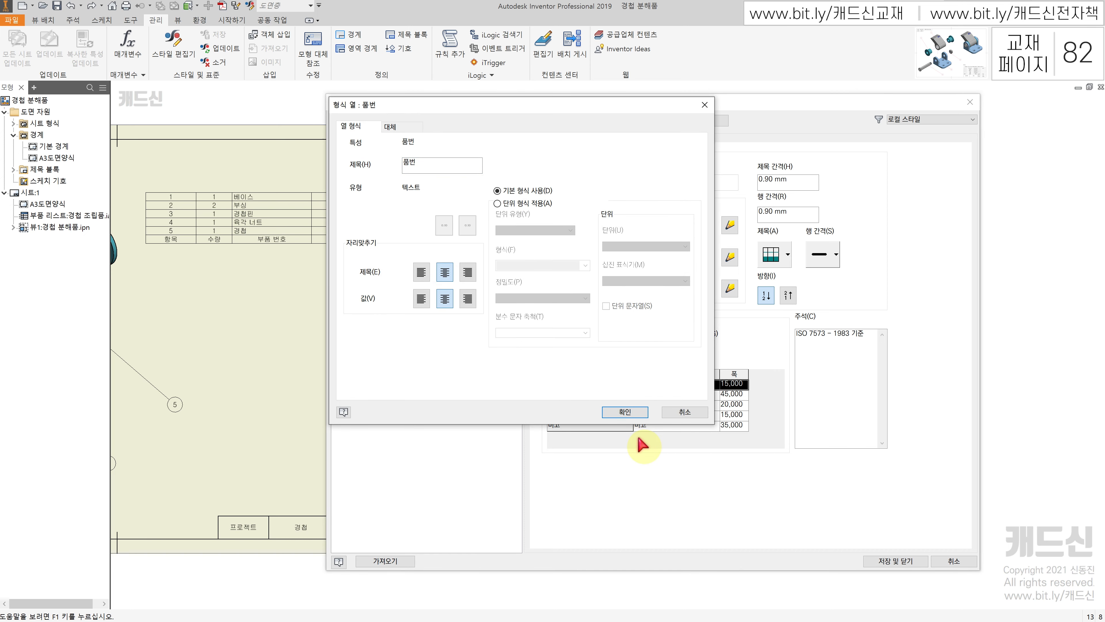
pyautogui.click(625, 411)
pyautogui.doubleClick(592, 394)
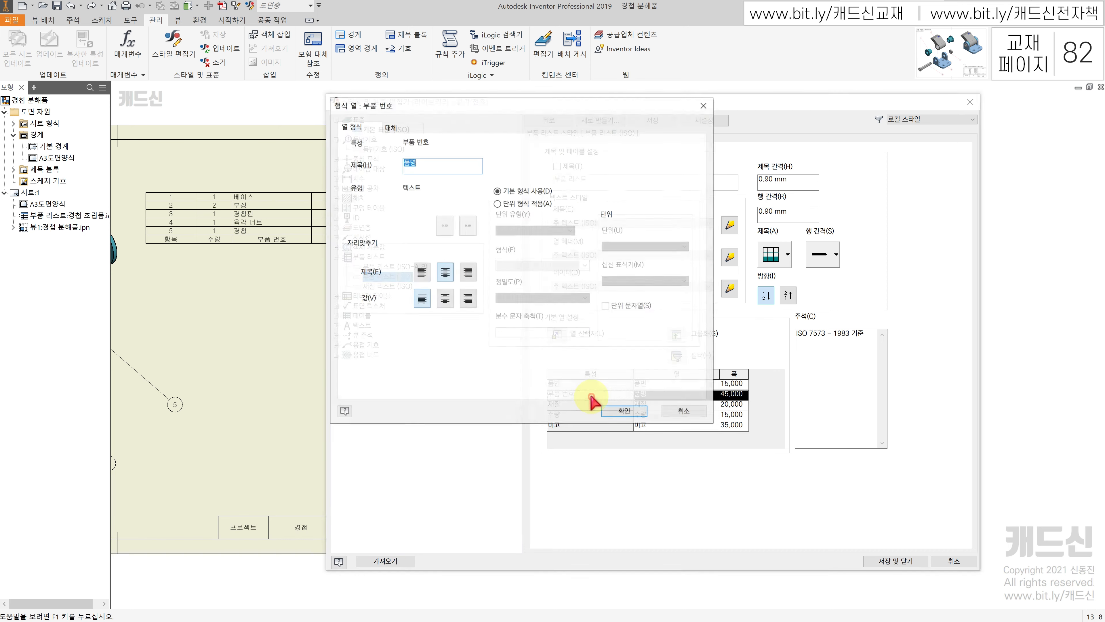
pyautogui.click(444, 298)
pyautogui.click(625, 411)
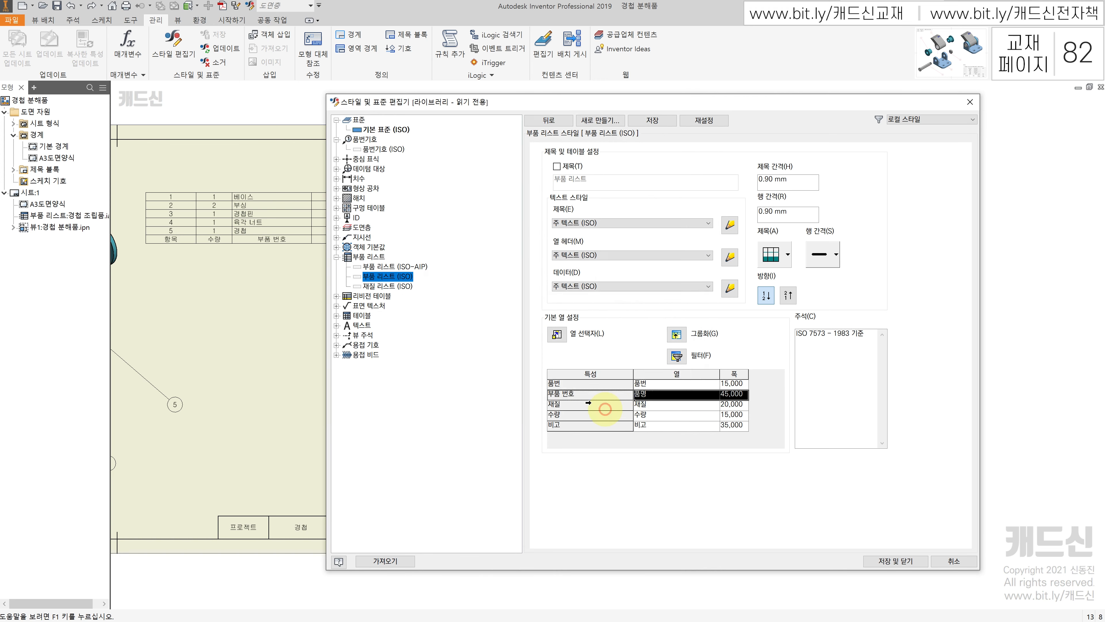
# Centre-align the values of the 재질, 수량 and 비고 columns, and save and close the style editor.
pyautogui.doubleClick(592, 404)
pyautogui.click(445, 298)
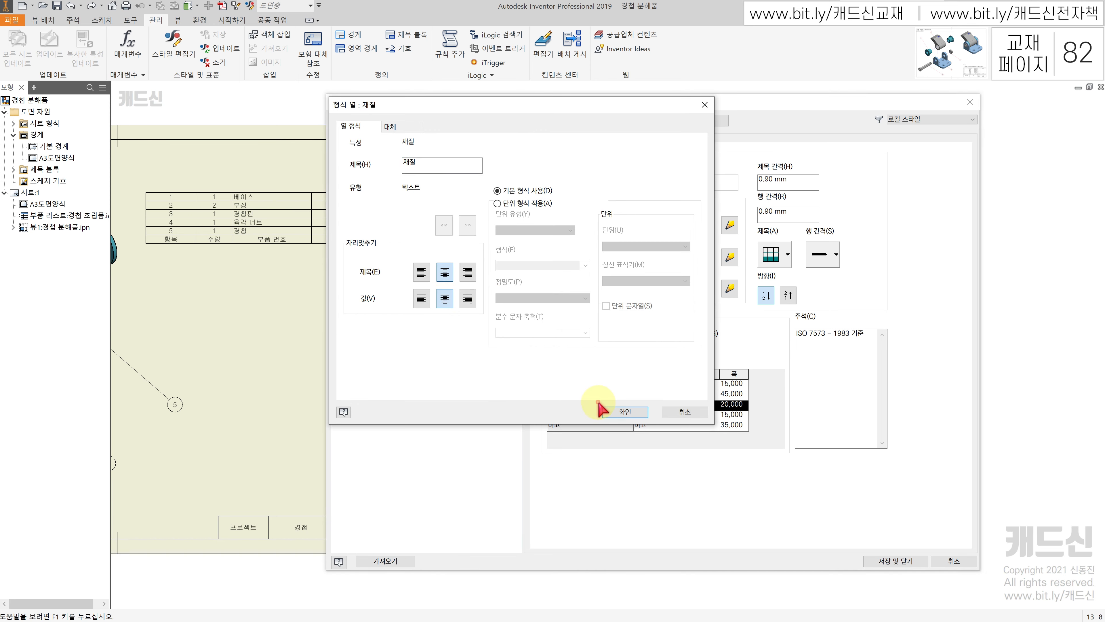
pyautogui.click(617, 411)
pyautogui.doubleClick(587, 414)
pyautogui.click(445, 299)
pyautogui.click(623, 412)
pyautogui.doubleClick(572, 425)
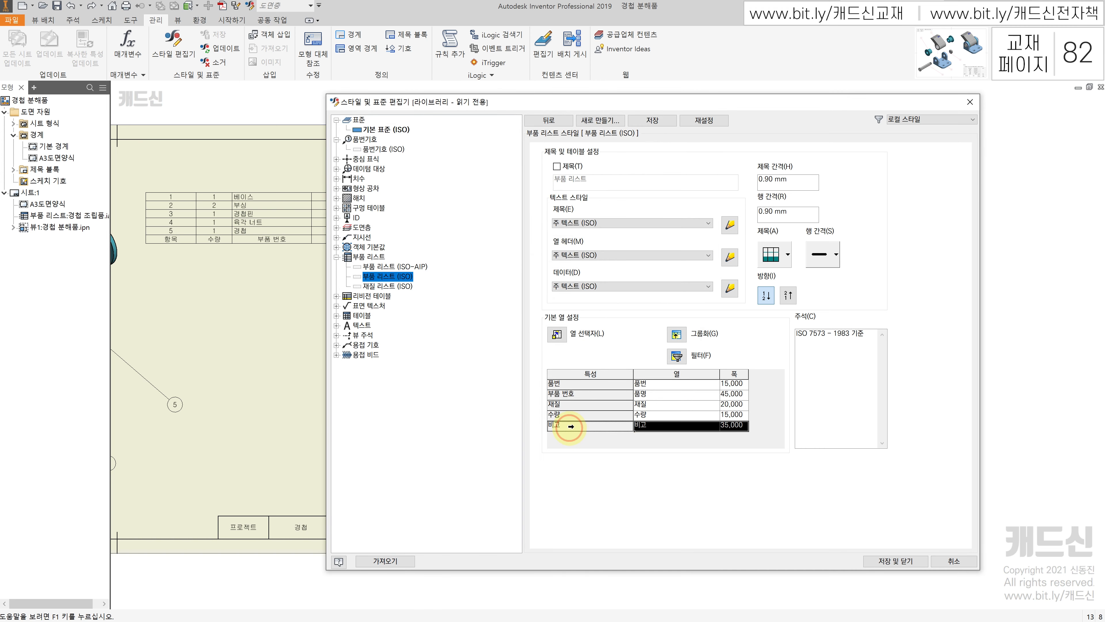
pyautogui.click(444, 299)
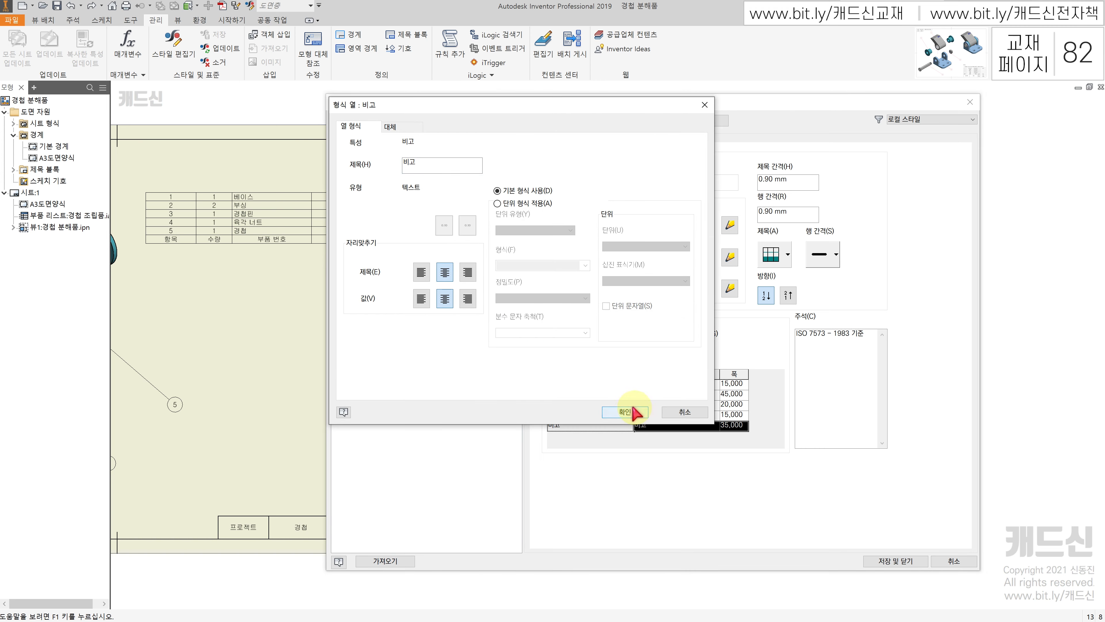
pyautogui.click(624, 411)
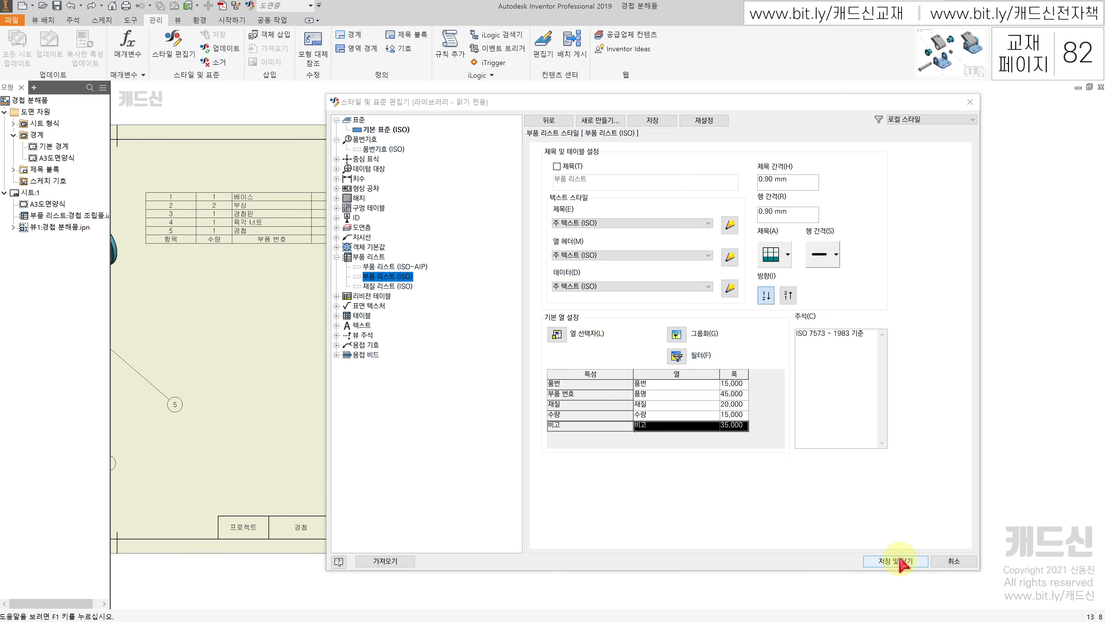
pyautogui.click(897, 561)
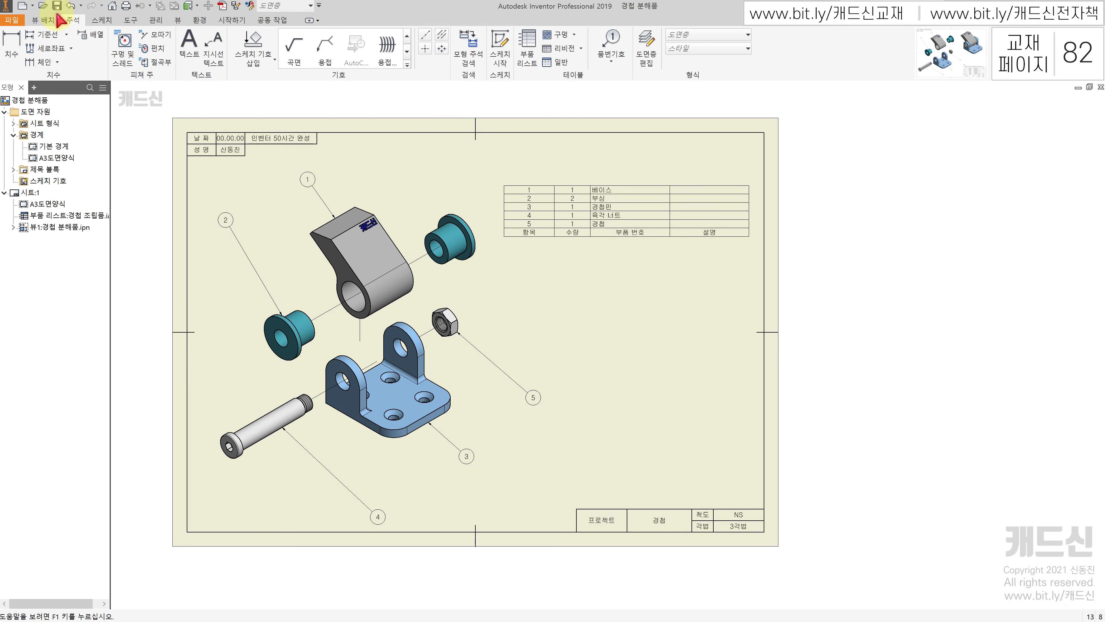
# Create a parts list from the exploded view and place it flush on top of the title block, aligned with the sheet border.
pyautogui.click(527, 47)
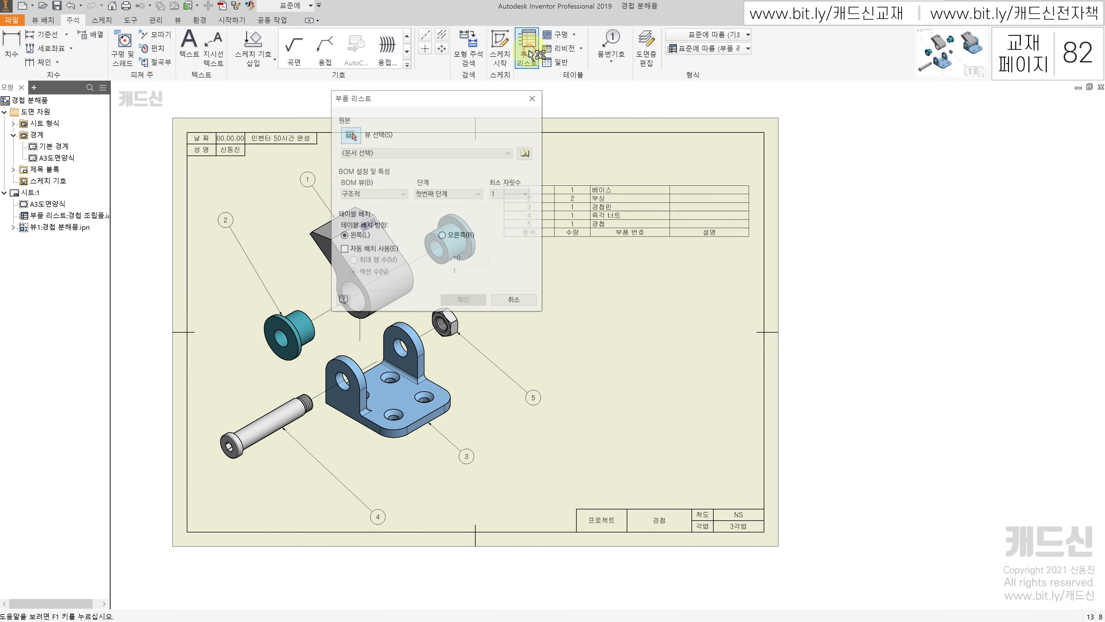
pyautogui.click(333, 464)
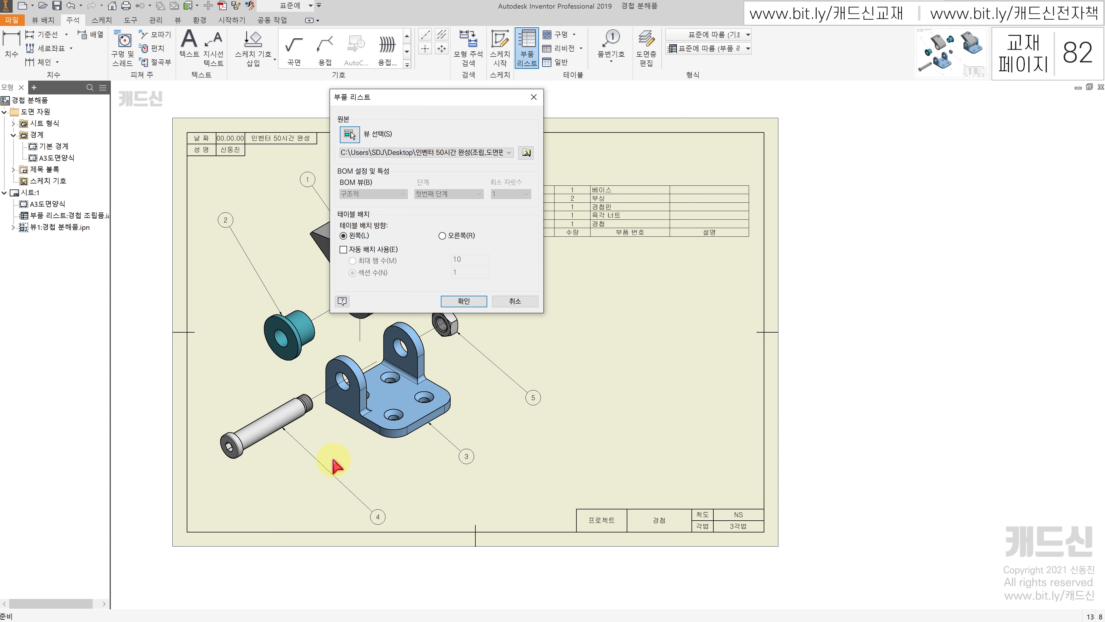
pyautogui.click(464, 300)
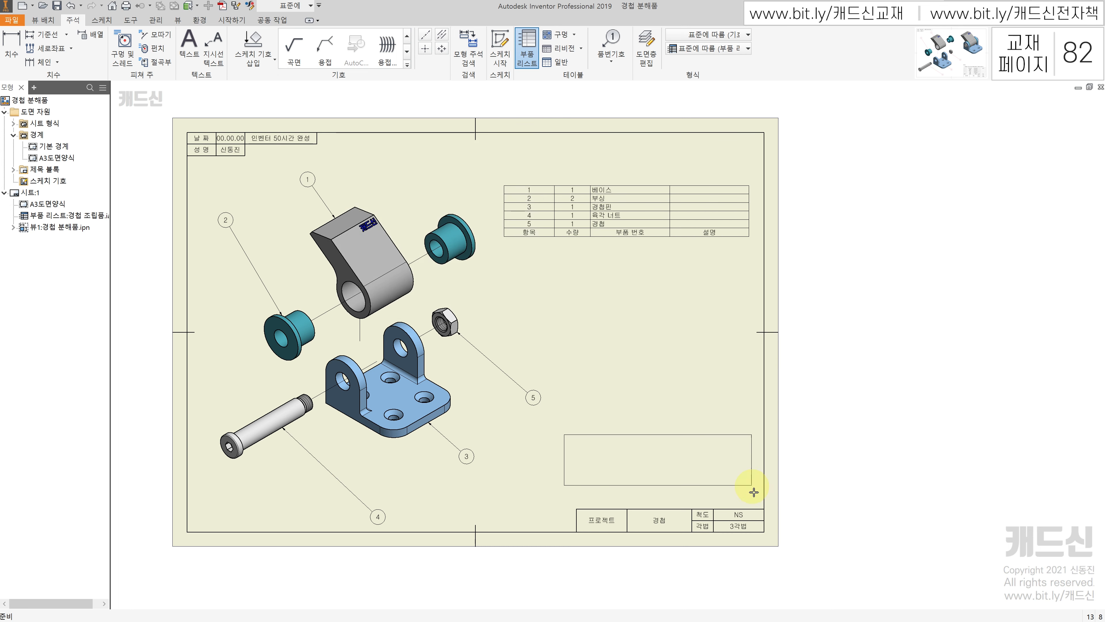
pyautogui.scroll(3, 763, 509)
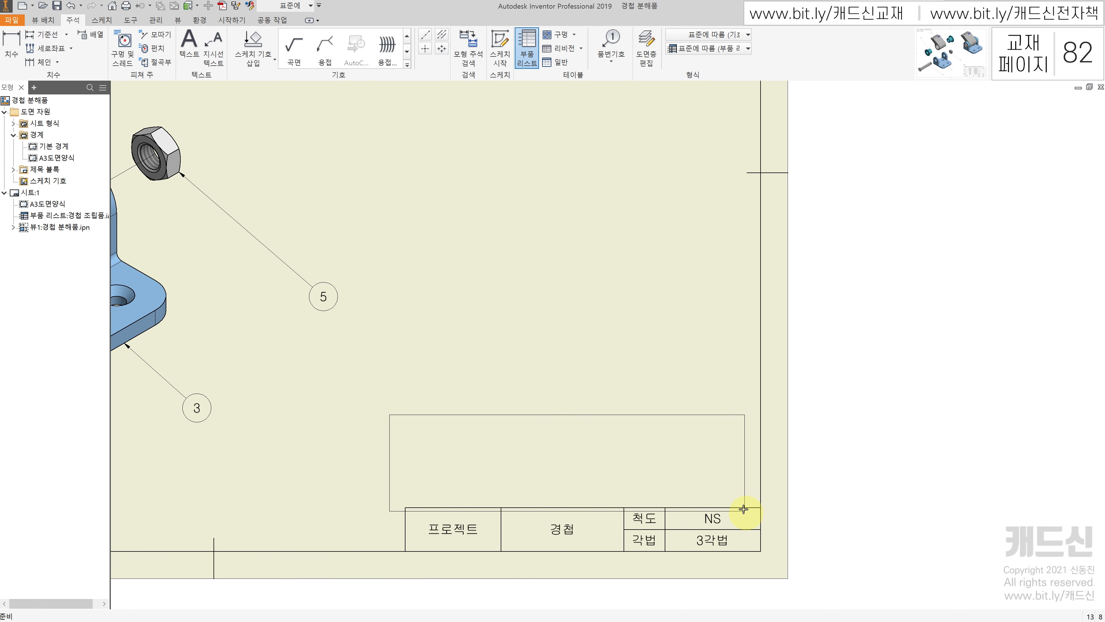
pyautogui.click(760, 508)
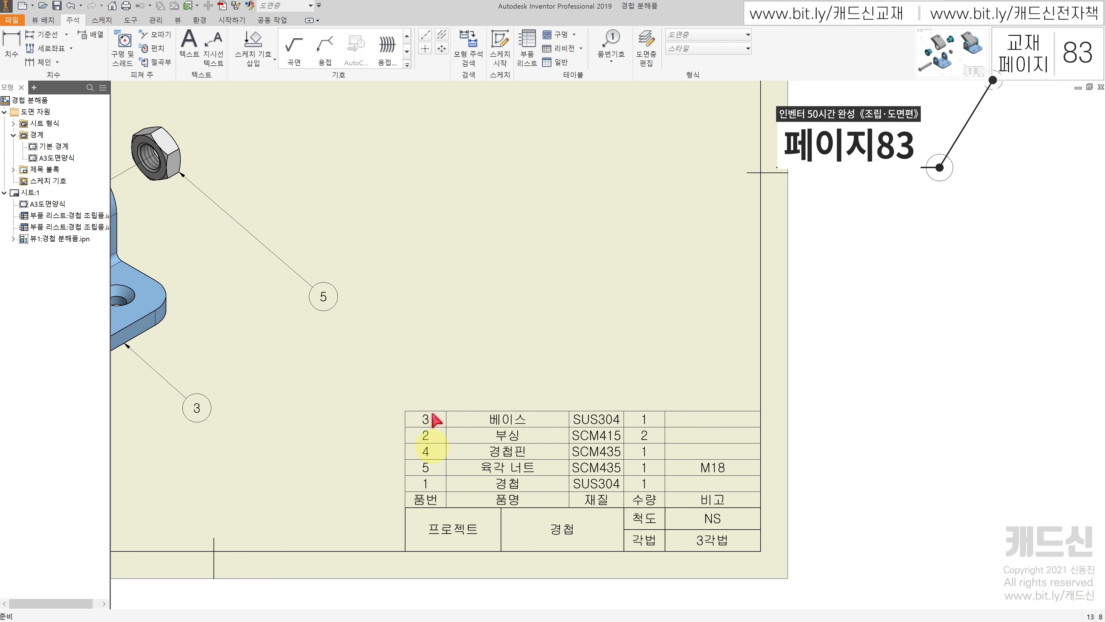
# Sort the new parts list by 품번 in ascending order and accept the edit.
pyautogui.doubleClick(501, 469)
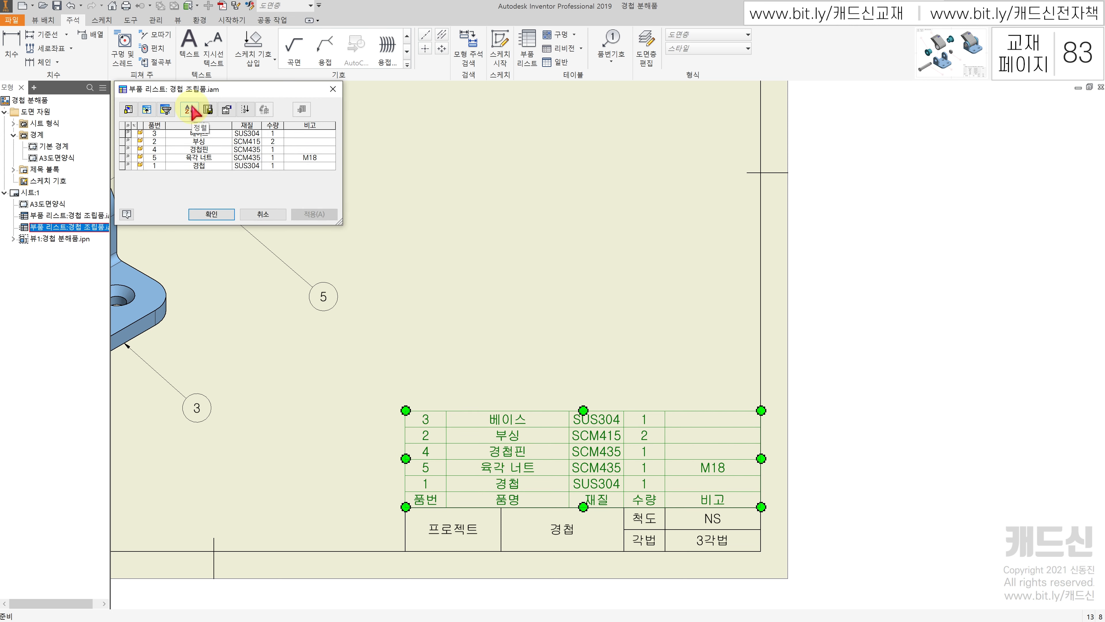
pyautogui.click(193, 112)
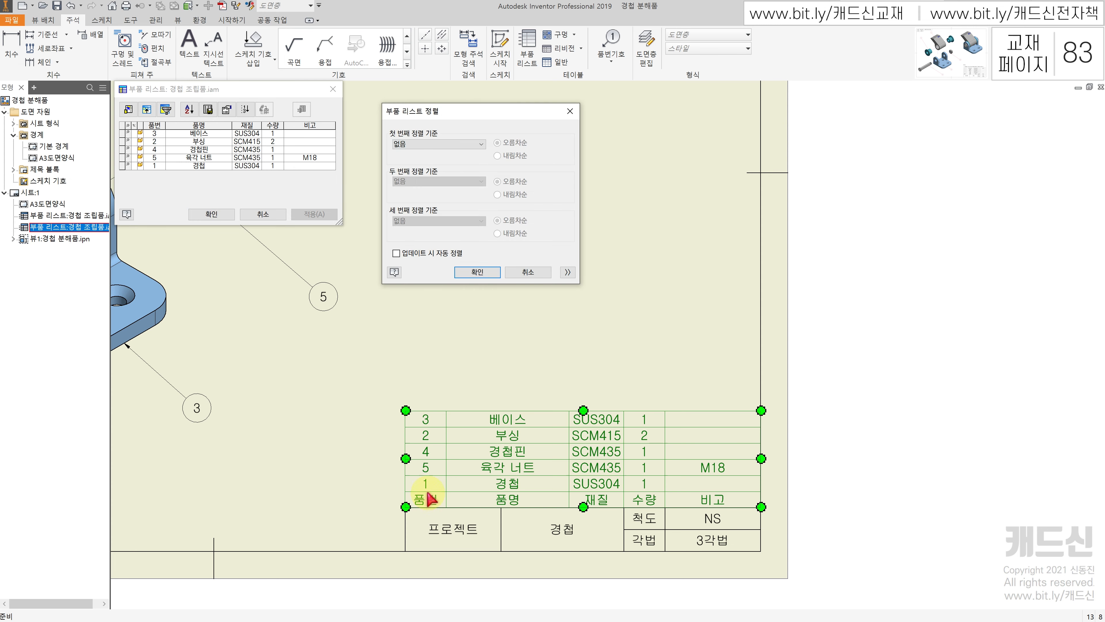
pyautogui.click(476, 144)
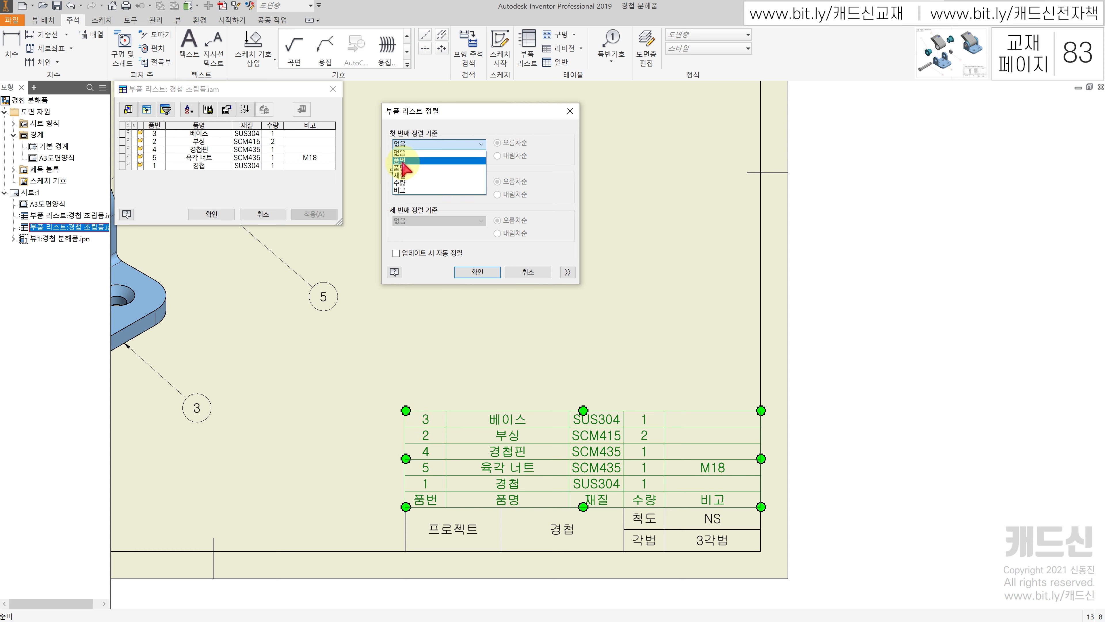
pyautogui.click(412, 159)
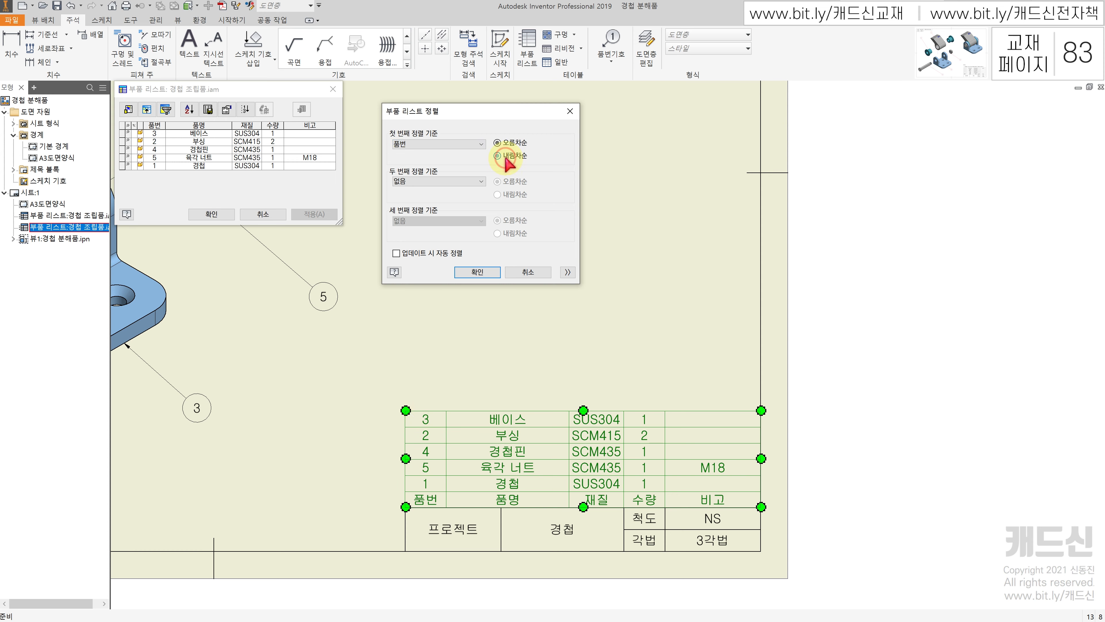
pyautogui.click(477, 272)
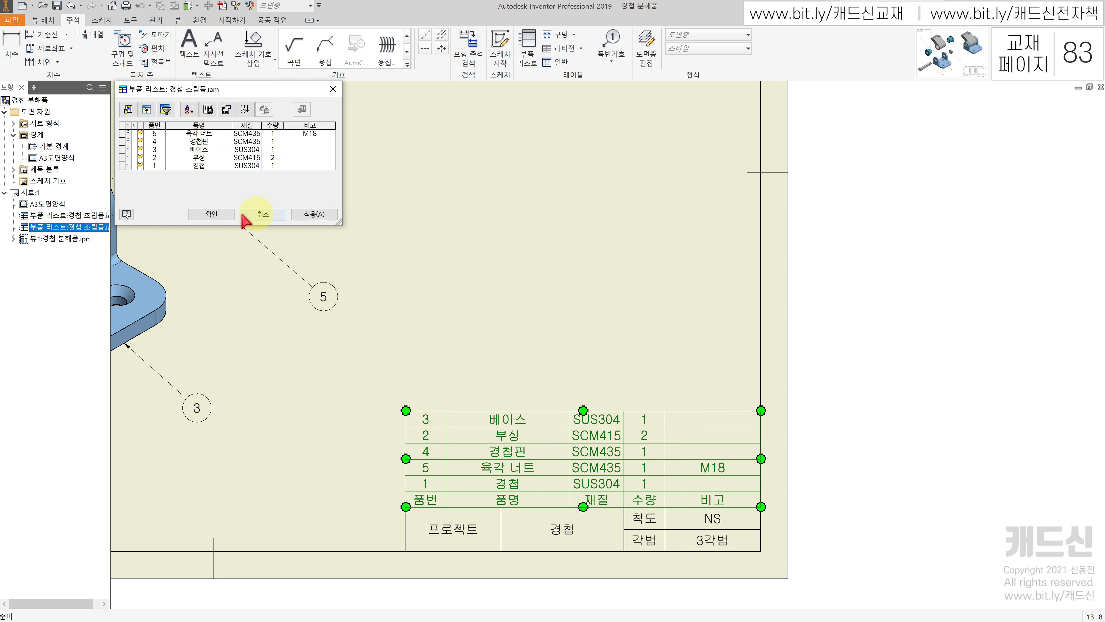
pyautogui.click(211, 214)
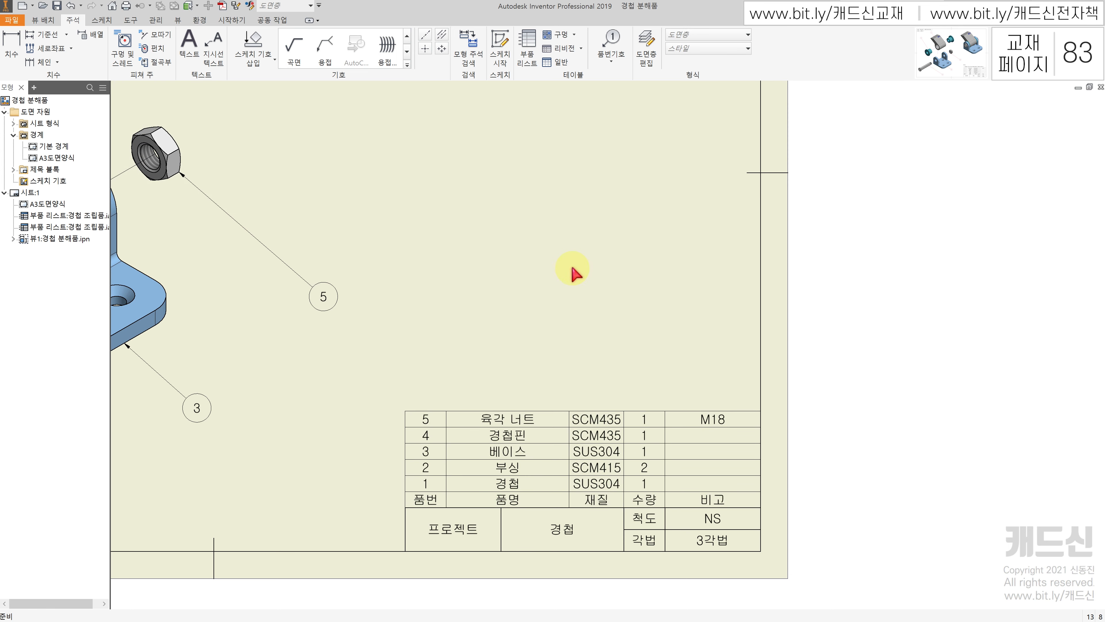
# Delete the old parts list with the 항목, 수량, 부품 번호 and 설명 columns from the upper part of the sheet.
pyautogui.press('Home')
pyautogui.click(659, 188)
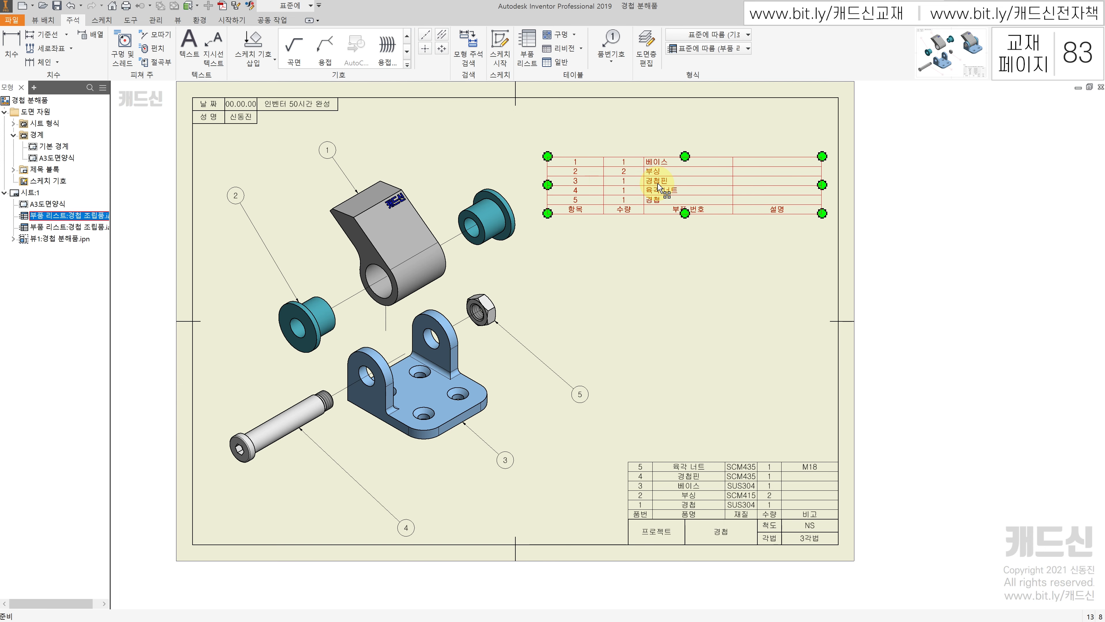
pyautogui.press('Delete')
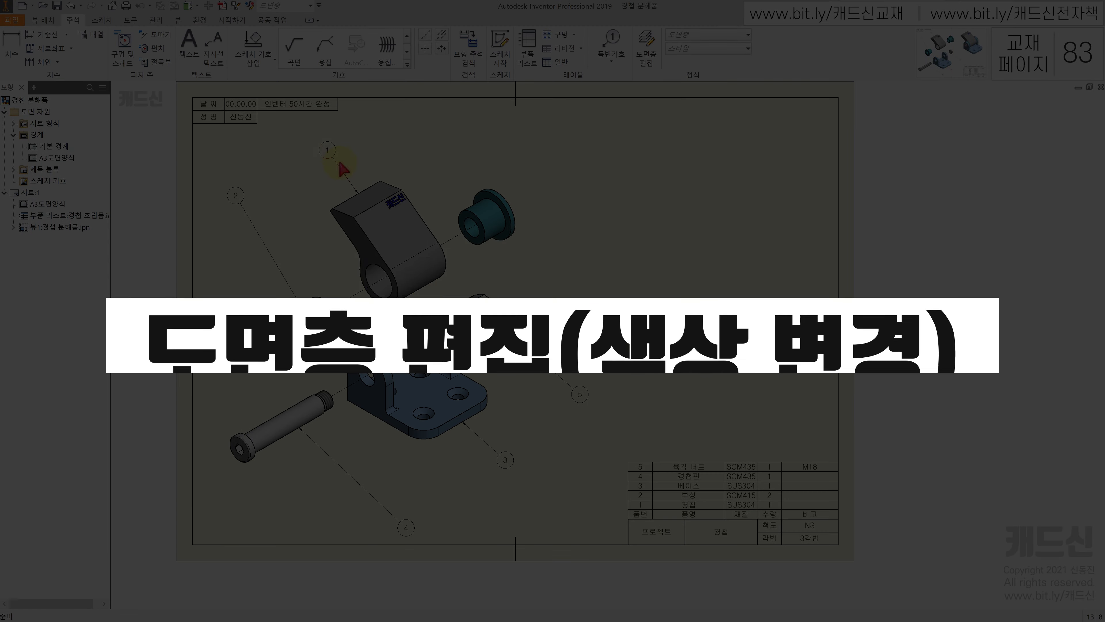
# Check which layer balloon 1 is assigned to and deselect the balloon.
pyautogui.click(336, 155)
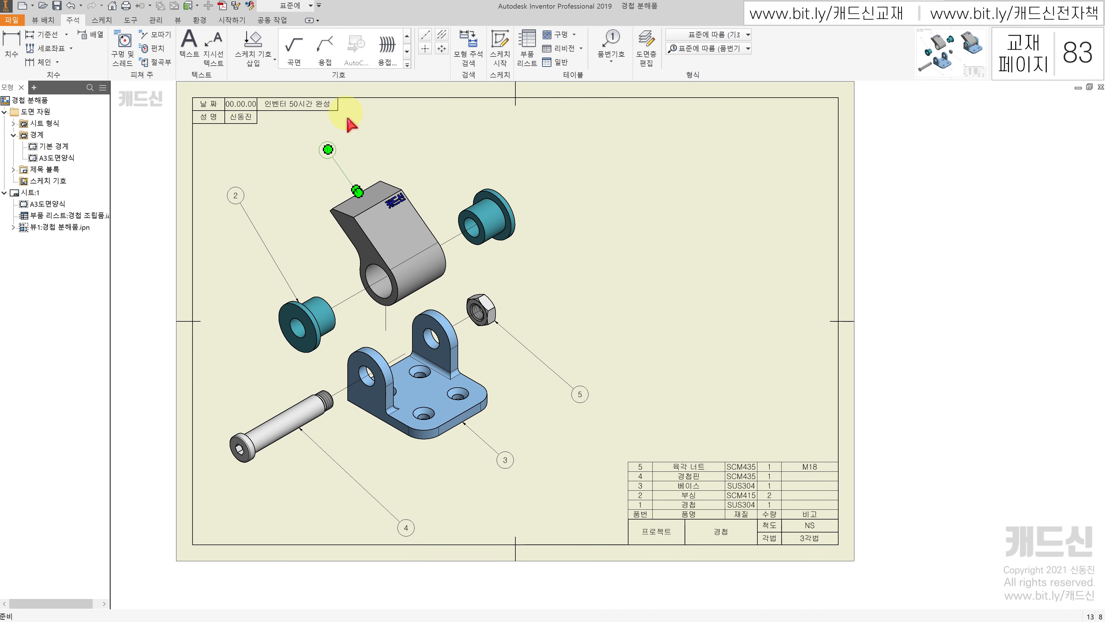
pyautogui.click(77, 20)
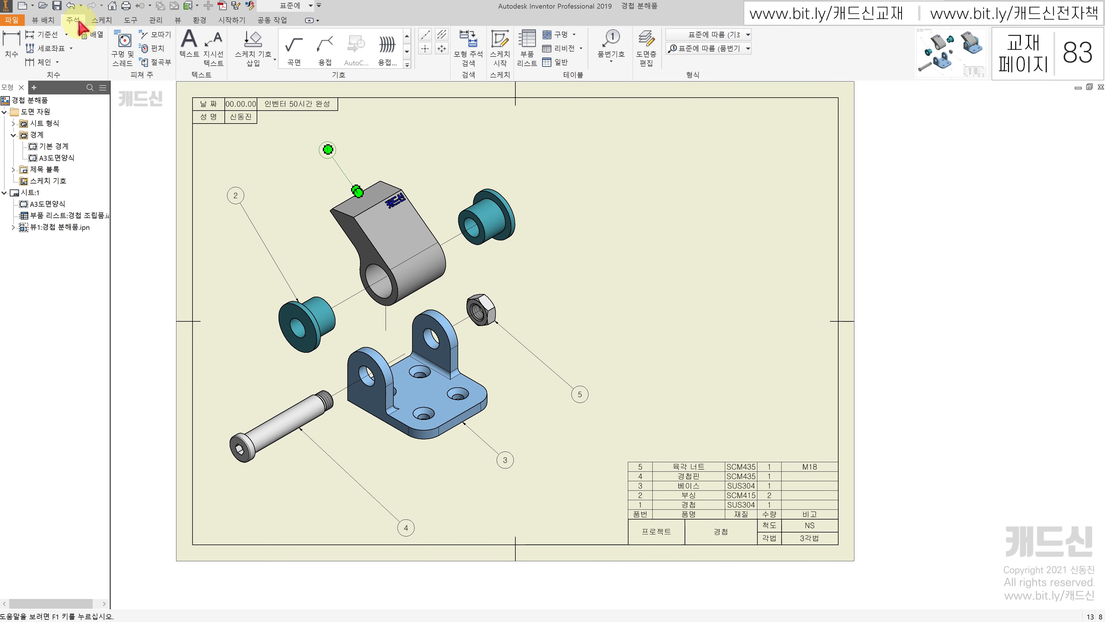
pyautogui.click(748, 35)
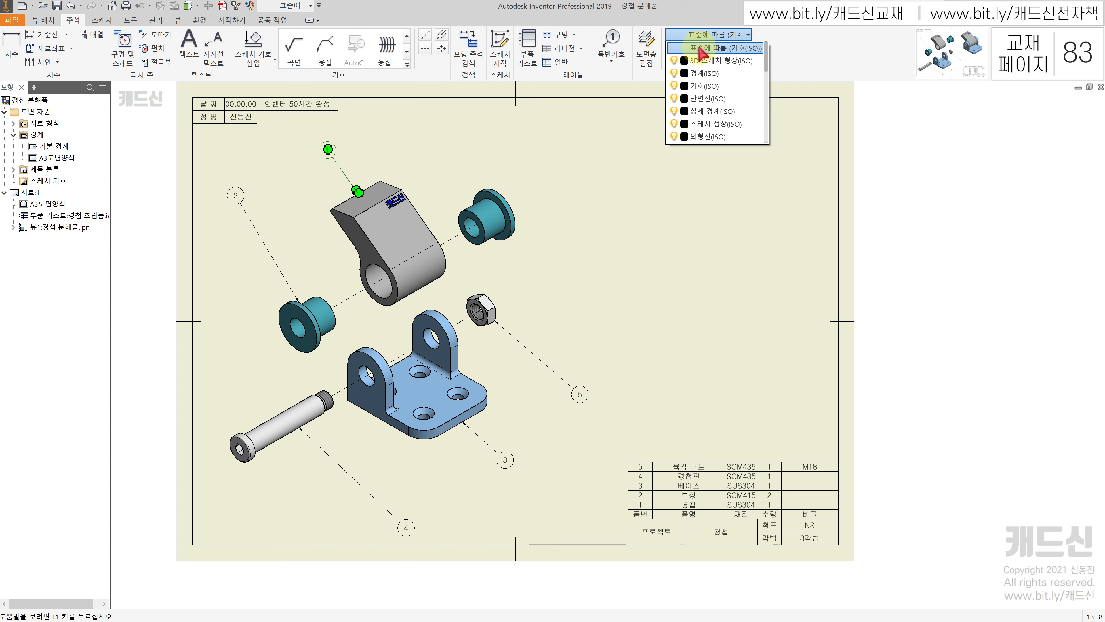
pyautogui.click(376, 128)
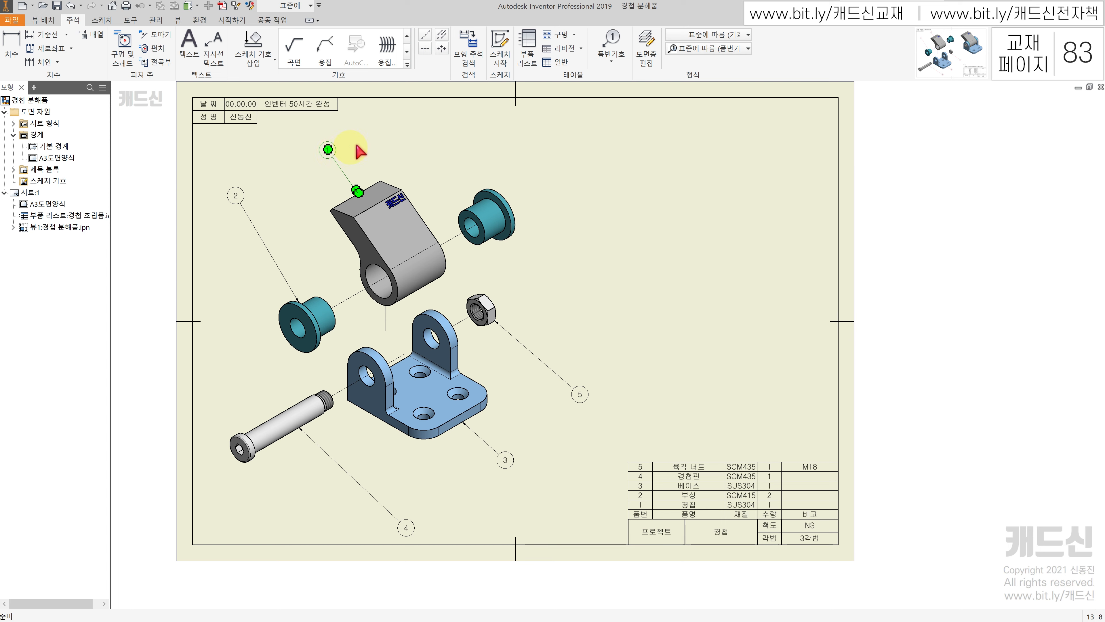
pyautogui.press('Return')
pyautogui.click(602, 144)
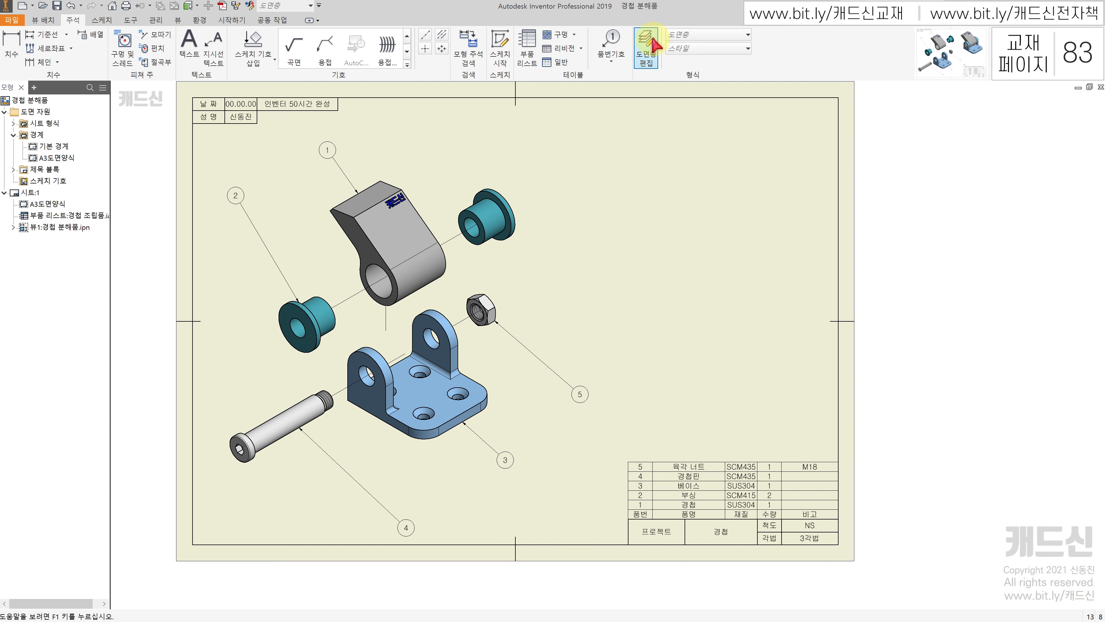
# Set the colour of the 기호(ISO) layer to red, and save and close the layer styles.
pyautogui.click(654, 43)
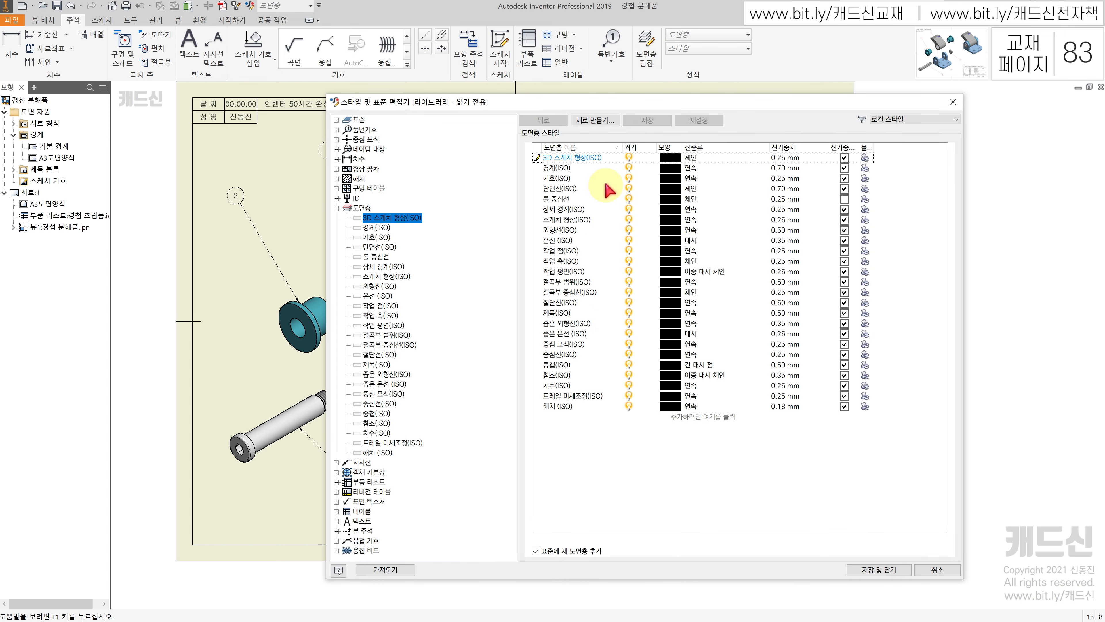
pyautogui.doubleClick(566, 178)
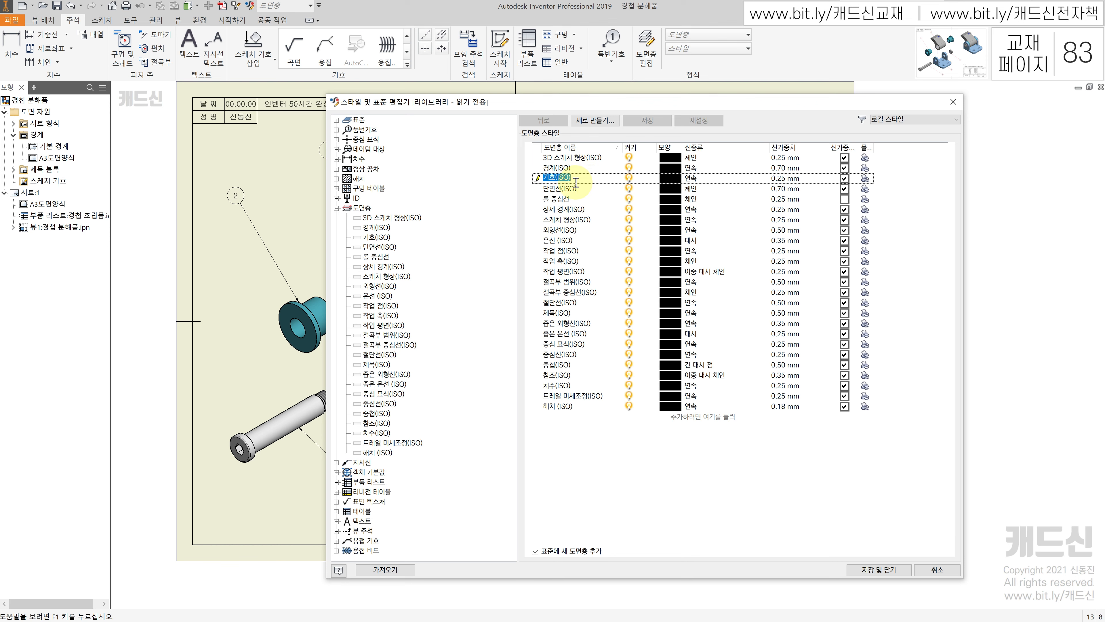
pyautogui.click(672, 179)
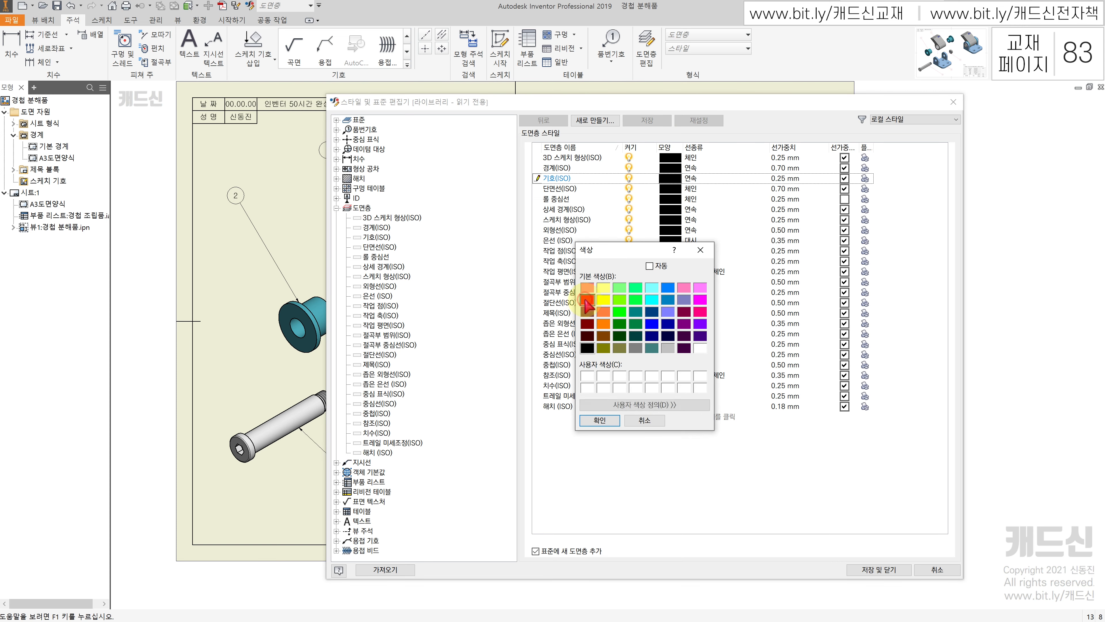
pyautogui.click(600, 420)
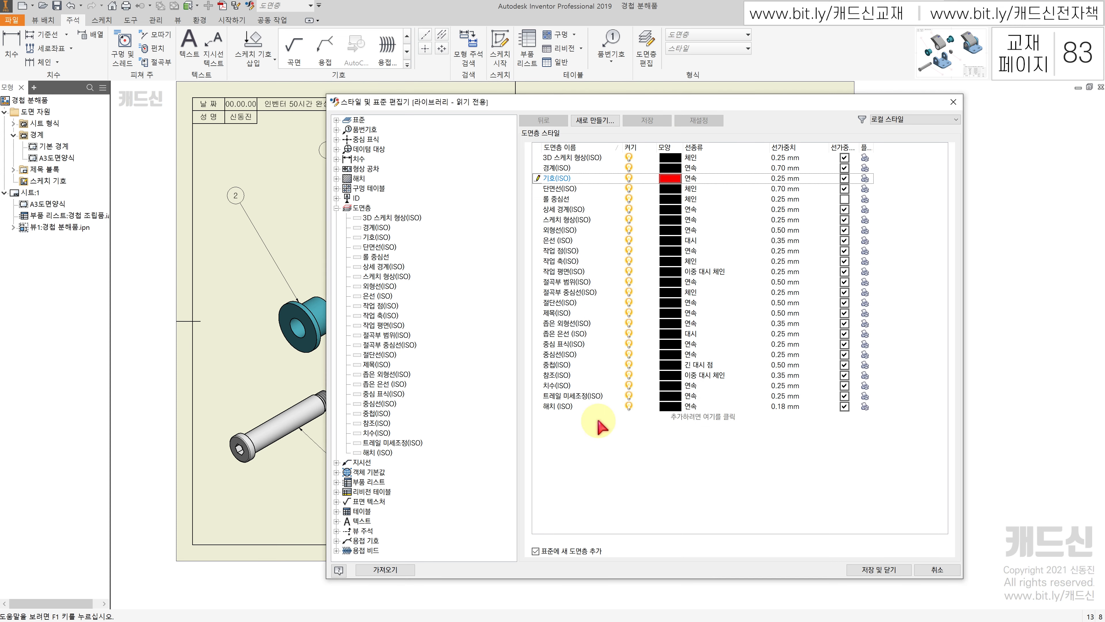
pyautogui.click(872, 569)
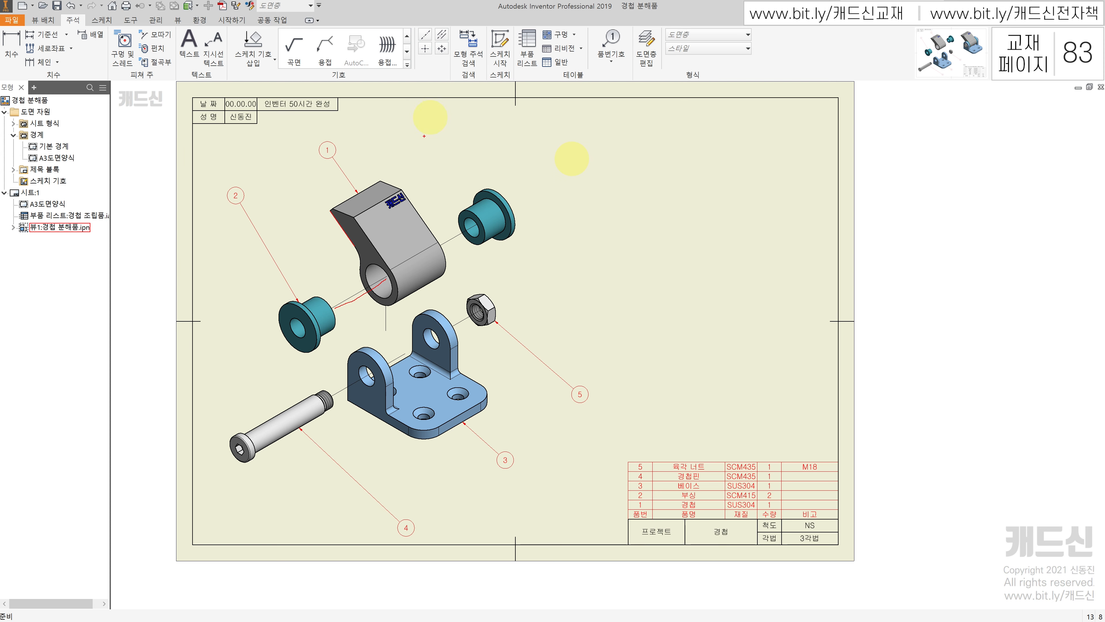
# Check which layer the explosion trail line beside the upper bushing is assigned to.
pyautogui.click(456, 243)
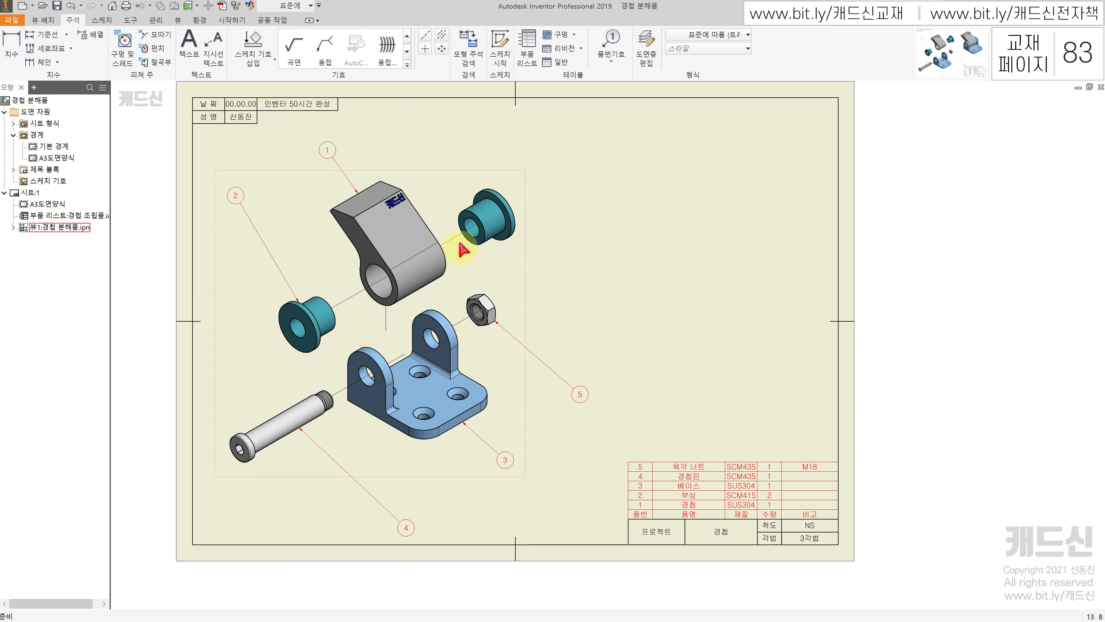
pyautogui.click(749, 35)
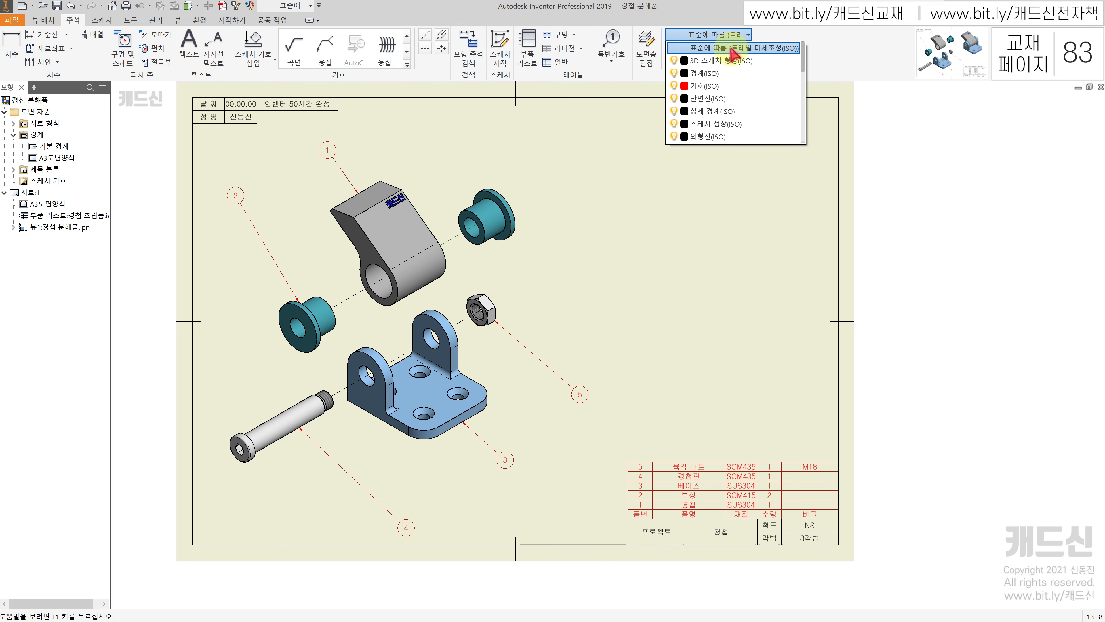
pyautogui.click(799, 38)
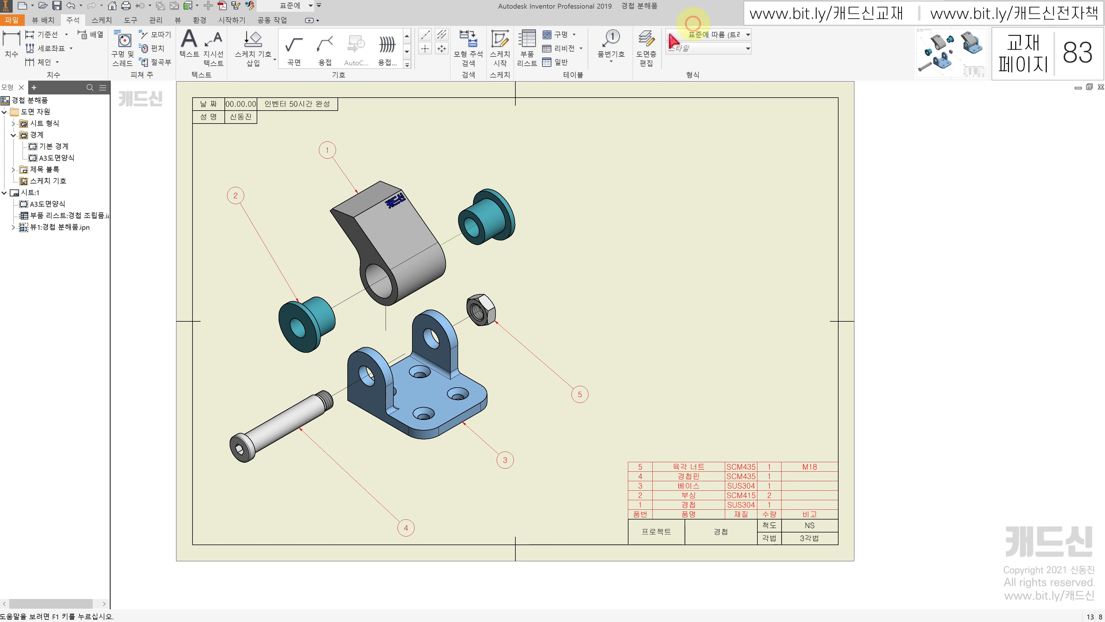
# Set the 트레일 미세조정(ISO) layer to blue with the 이중 대시 체인 line type, and save and close the layer styles.
pyautogui.click(651, 52)
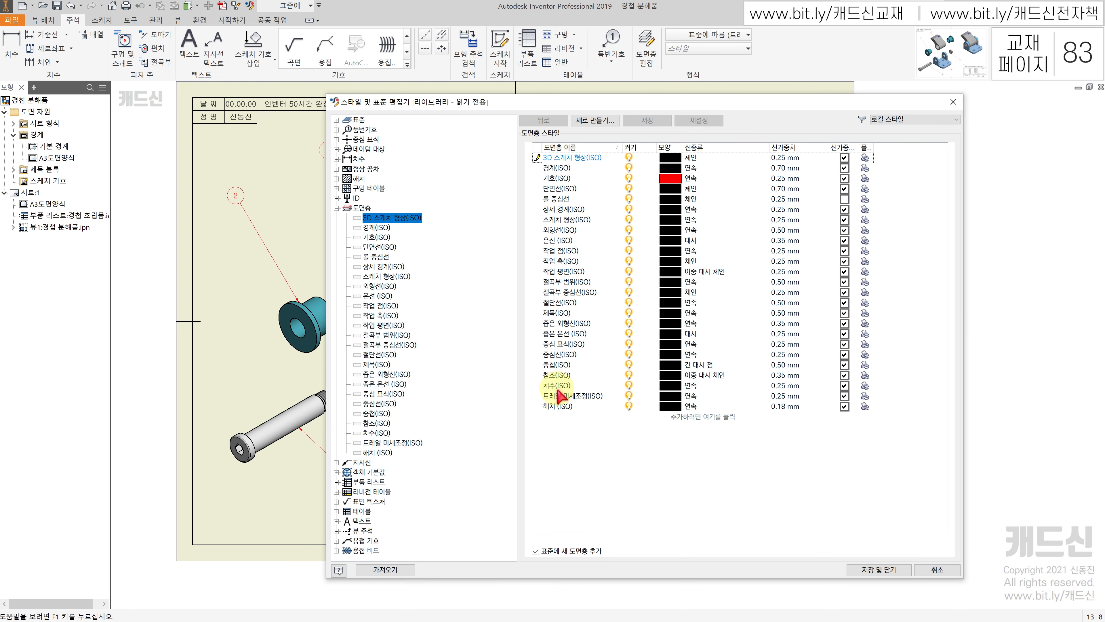
pyautogui.click(573, 395)
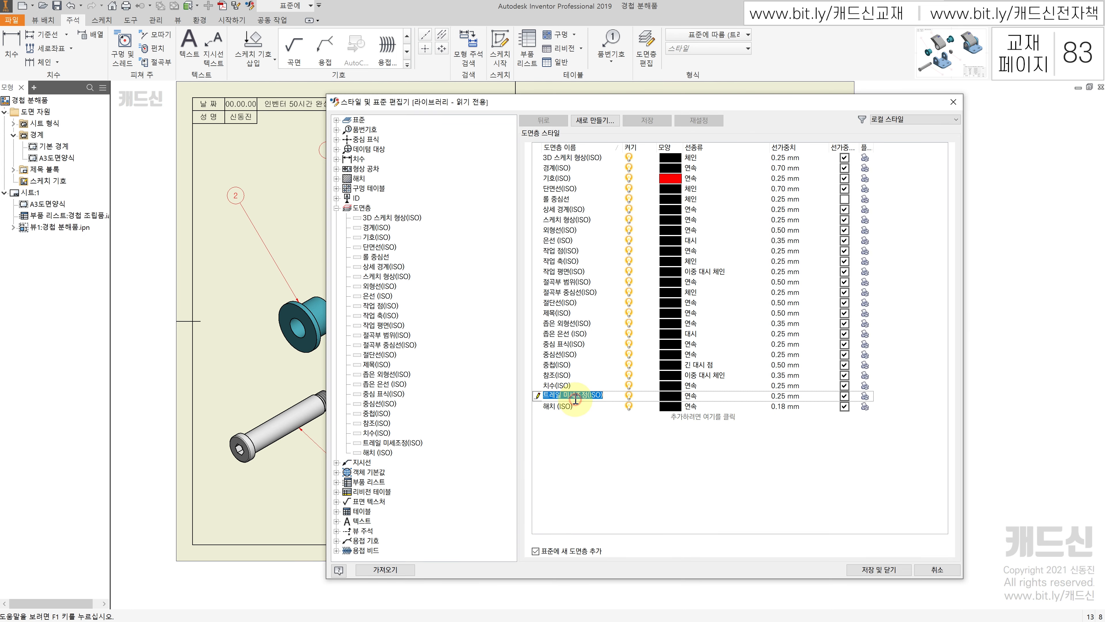
pyautogui.click(670, 395)
pyautogui.click(648, 327)
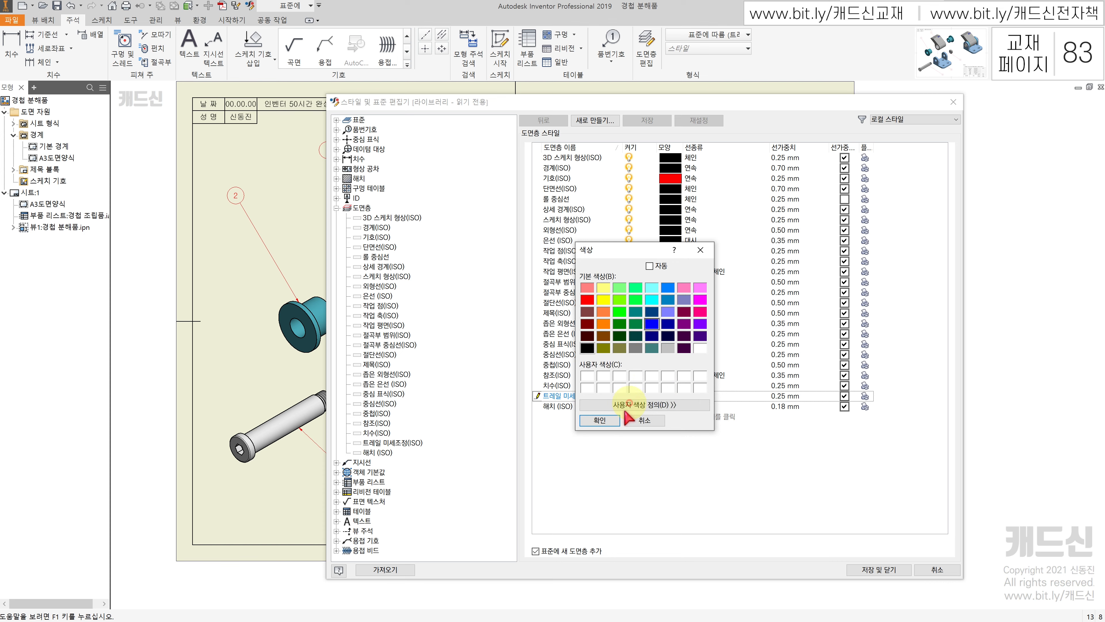
pyautogui.click(603, 420)
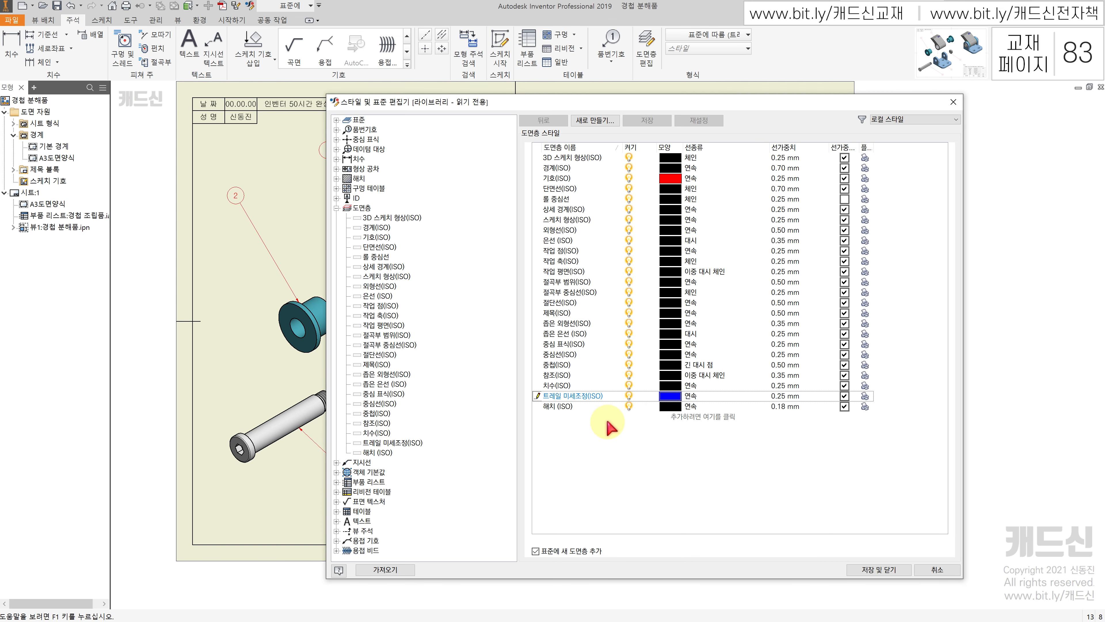
pyautogui.click(699, 396)
pyautogui.click(762, 396)
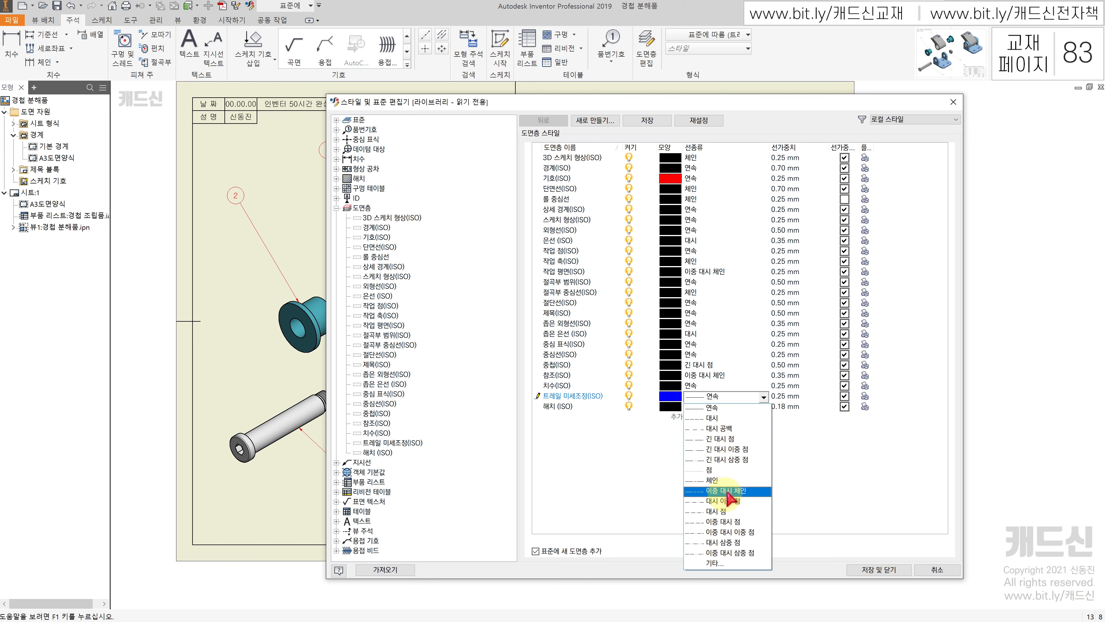
pyautogui.click(728, 491)
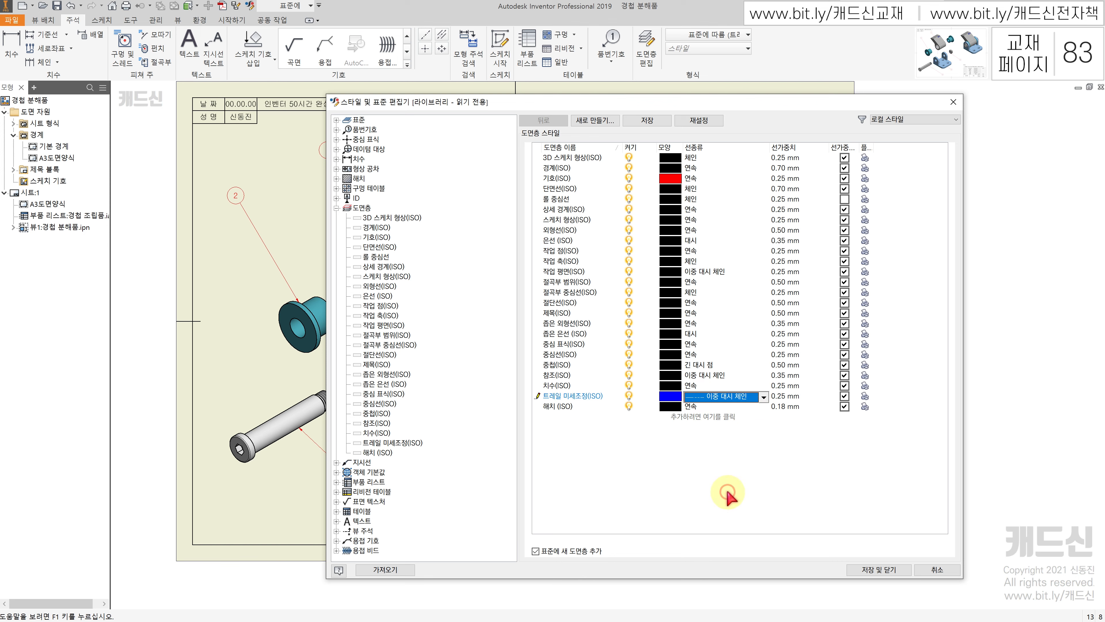
pyautogui.click(883, 569)
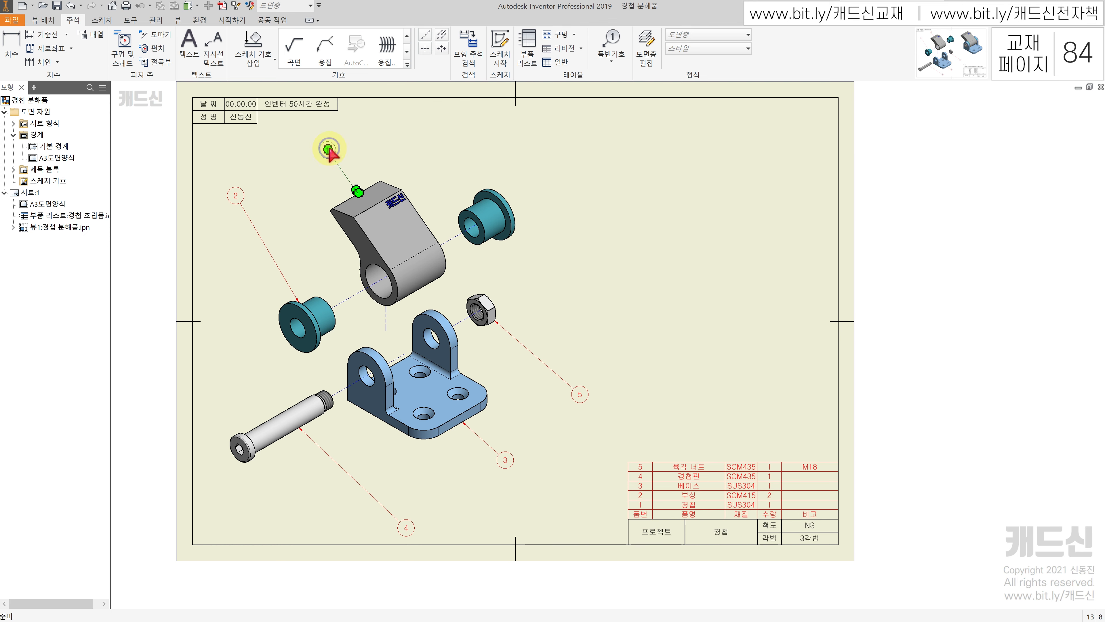
# Starting from balloon 1's style, set the 주 텍스트 (ISO) text style's colour to black, and save and close the styles.
pyautogui.rightClick(328, 150)
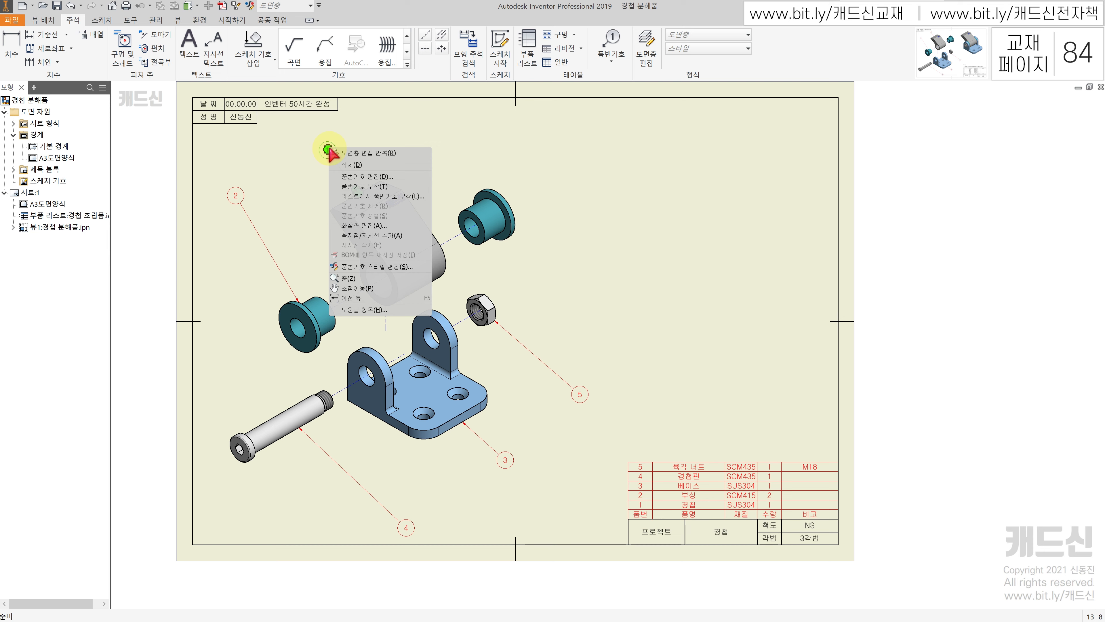
pyautogui.click(363, 267)
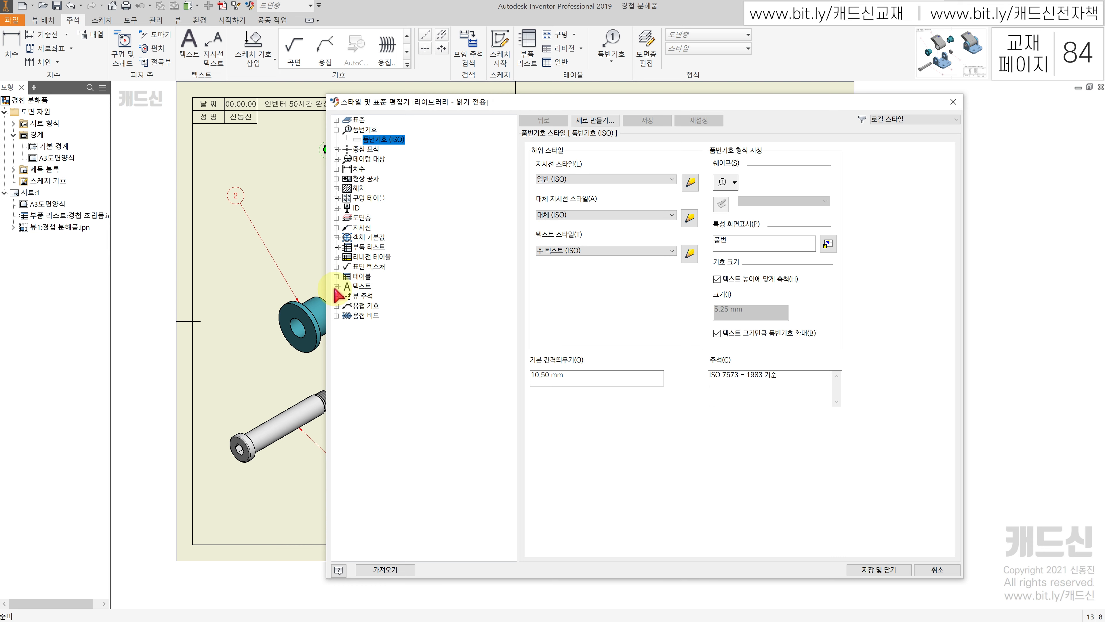
pyautogui.doubleClick(361, 287)
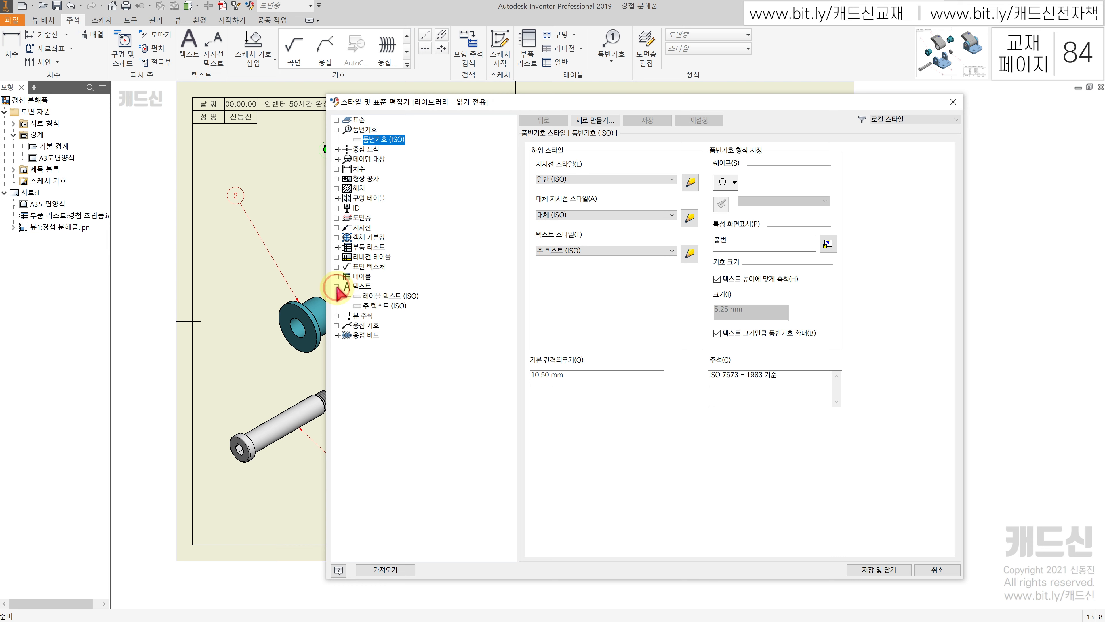
pyautogui.click(380, 306)
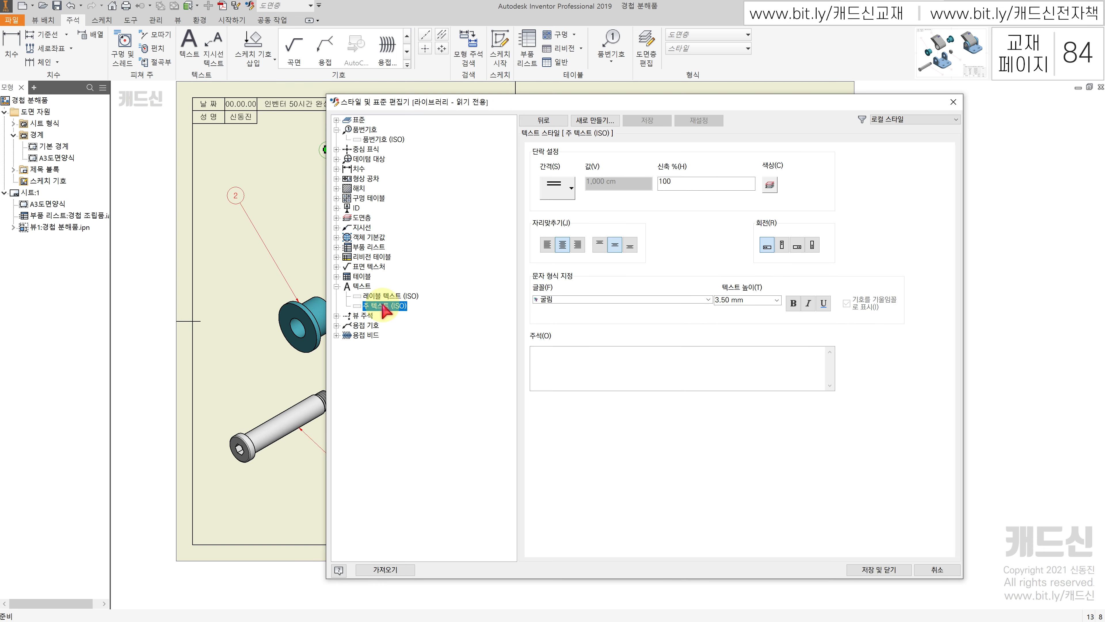
pyautogui.click(769, 184)
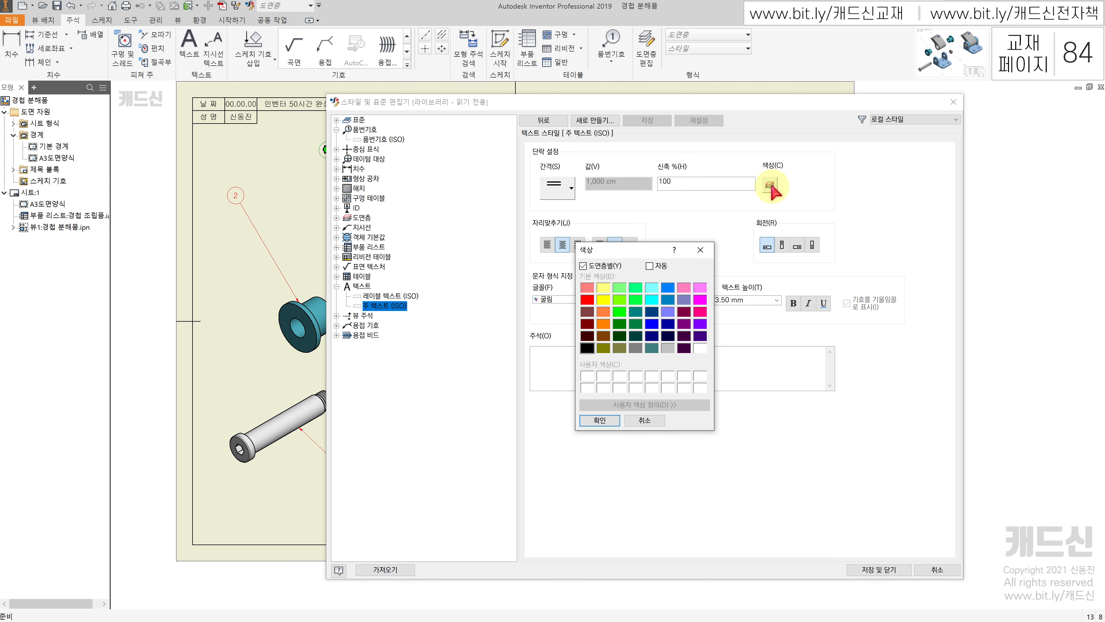
pyautogui.click(586, 348)
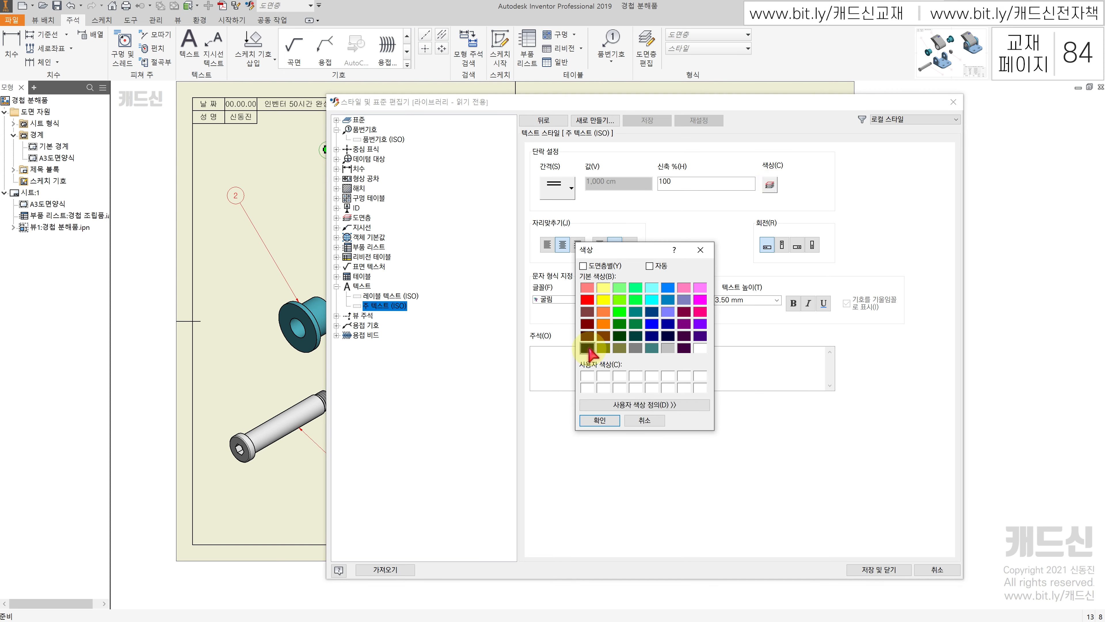
pyautogui.click(597, 420)
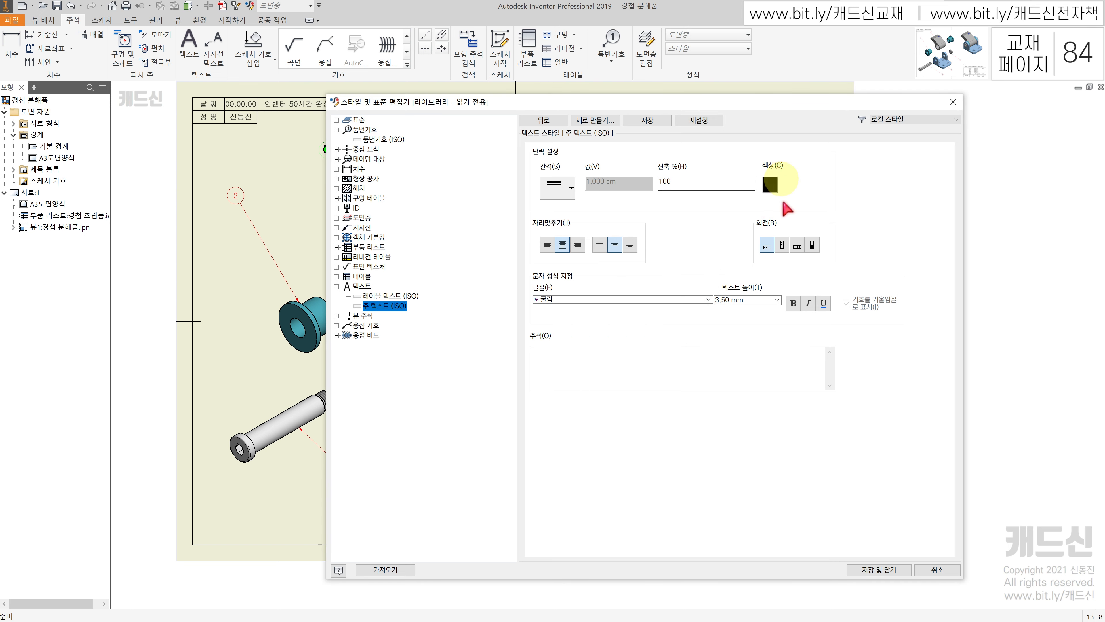
pyautogui.click(888, 568)
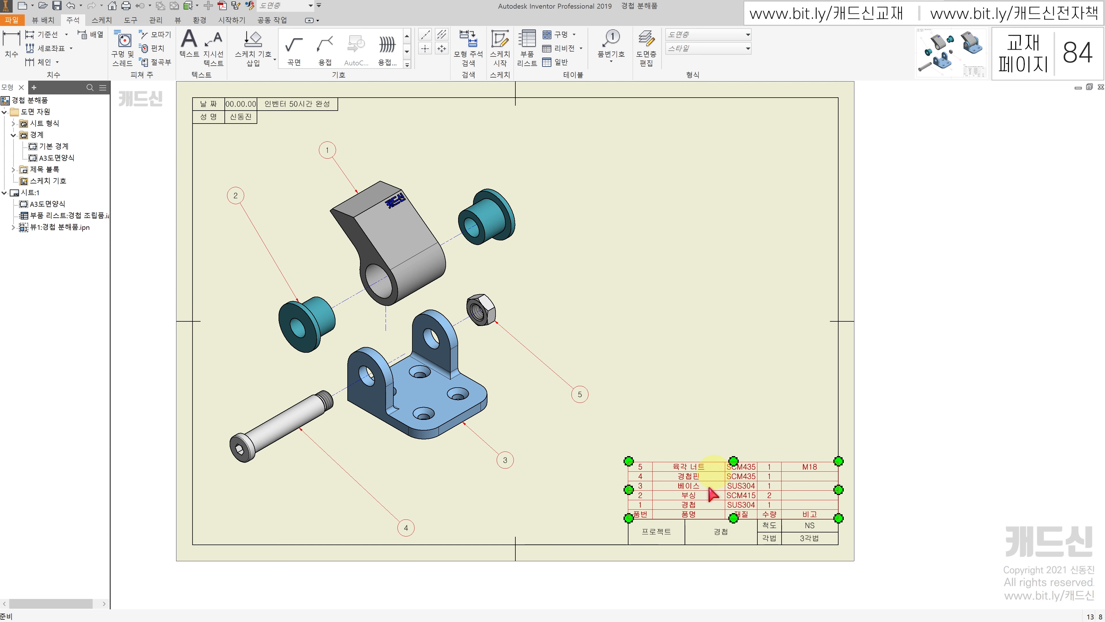
# Assign the parts list above the title block to the 좁은 외형선(ISO) layer and deselect it.
pyautogui.click(688, 490)
pyautogui.click(747, 34)
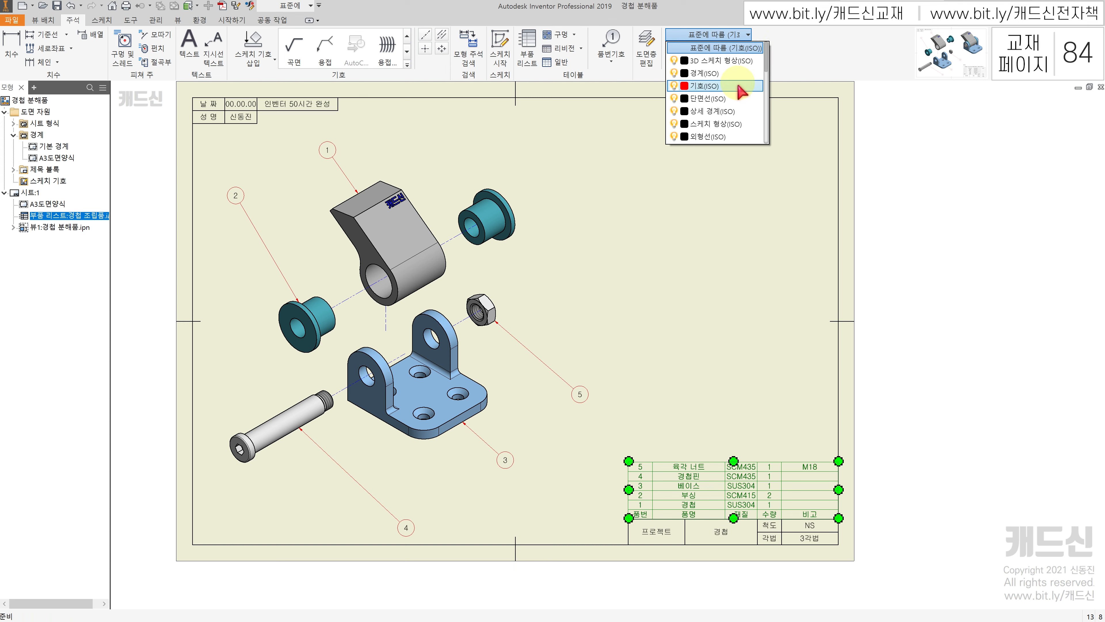
pyautogui.scroll(-3, 720, 123)
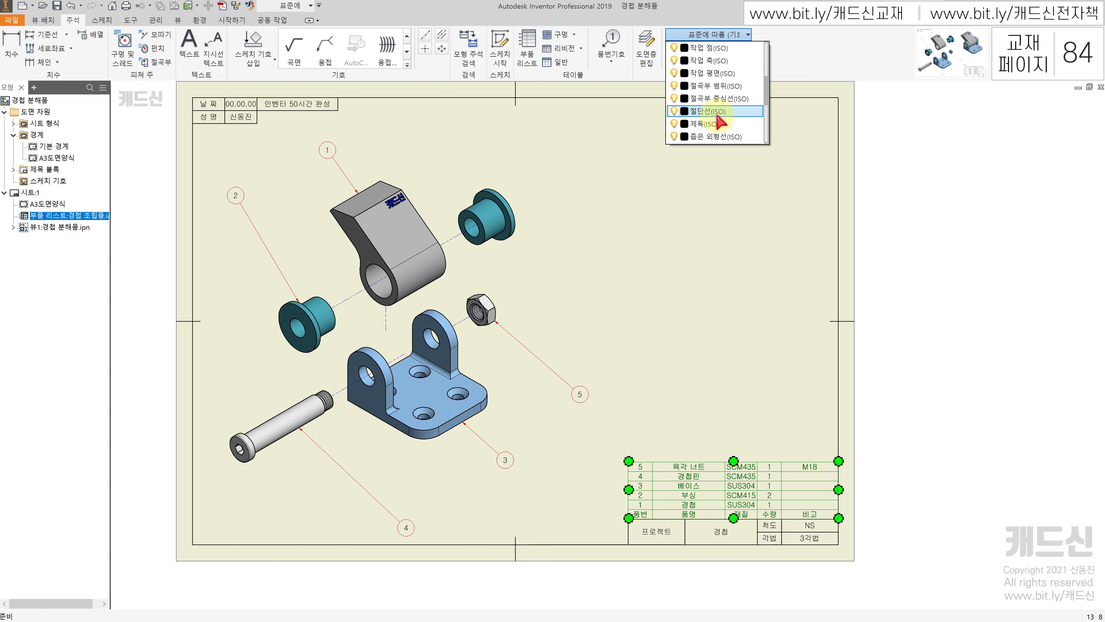
pyautogui.click(722, 136)
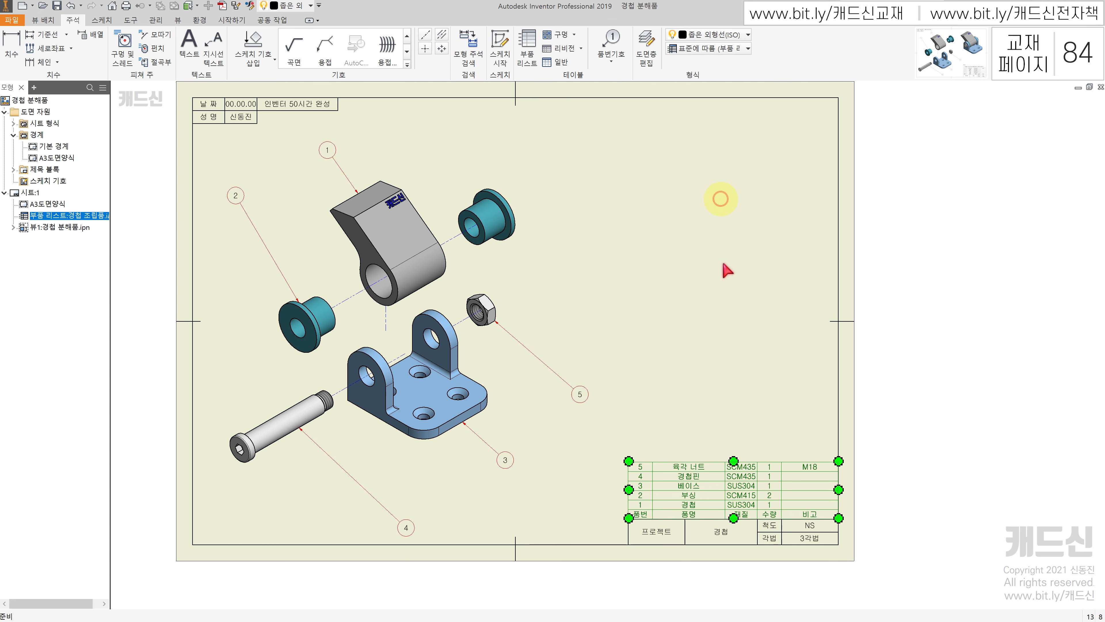
pyautogui.click(728, 271)
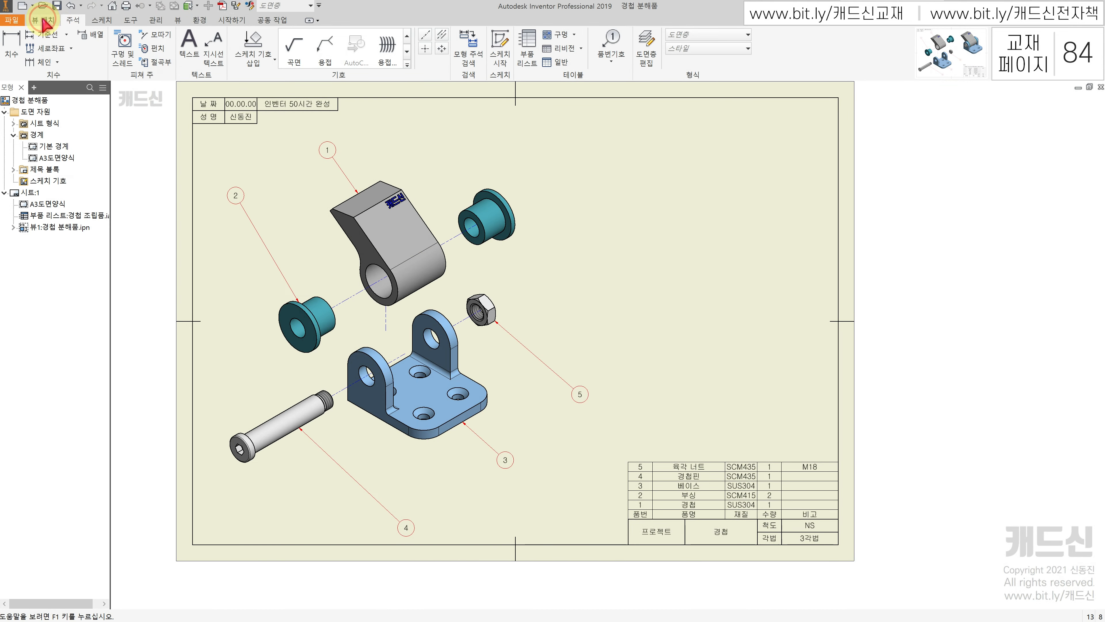
# Start a new base view and load the 경첩 조립품 assembly file as its model.
pyautogui.click(44, 21)
pyautogui.click(11, 46)
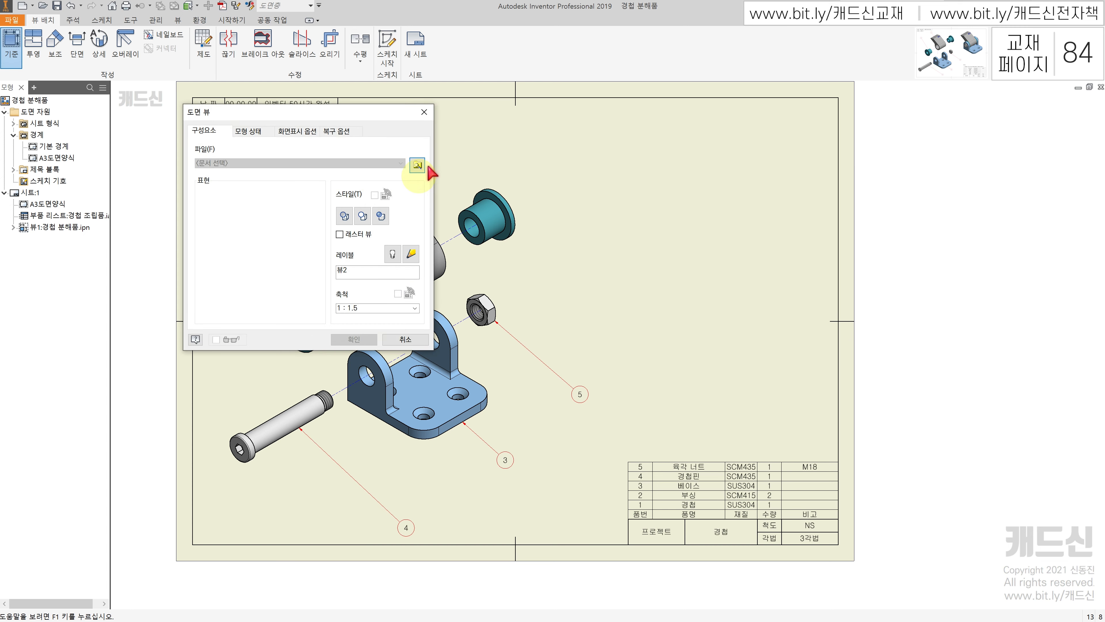
pyautogui.click(417, 165)
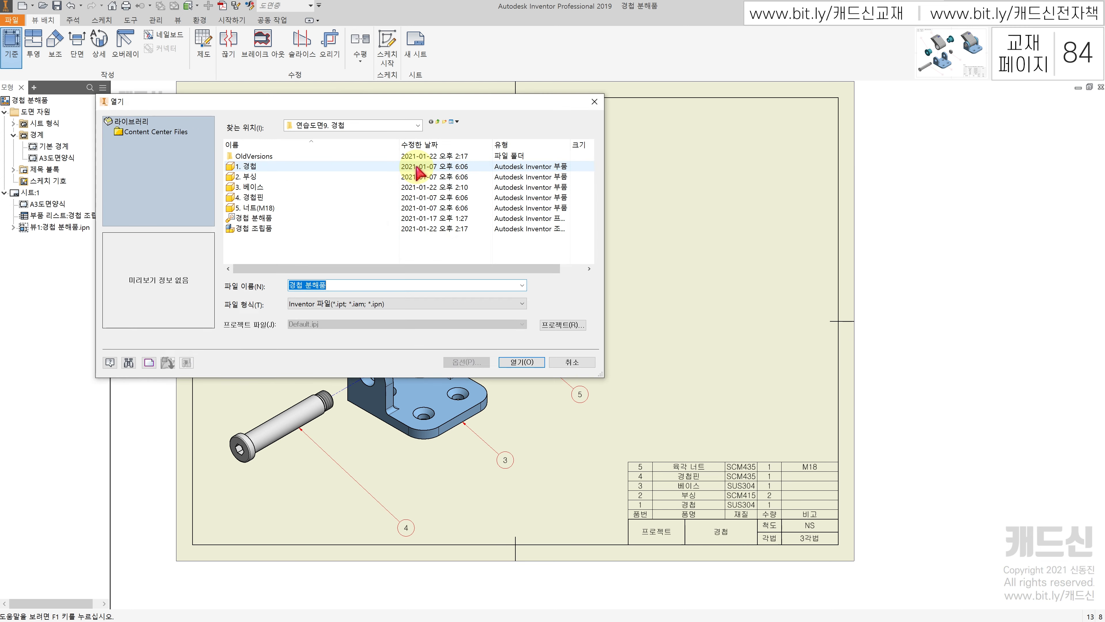
pyautogui.click(256, 228)
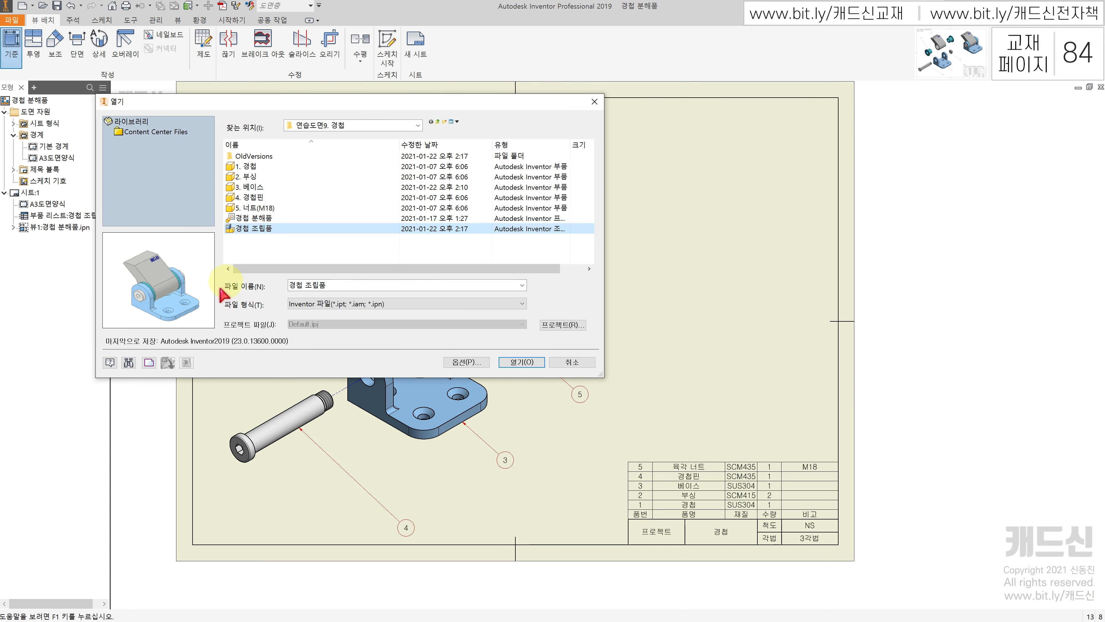
pyautogui.click(506, 363)
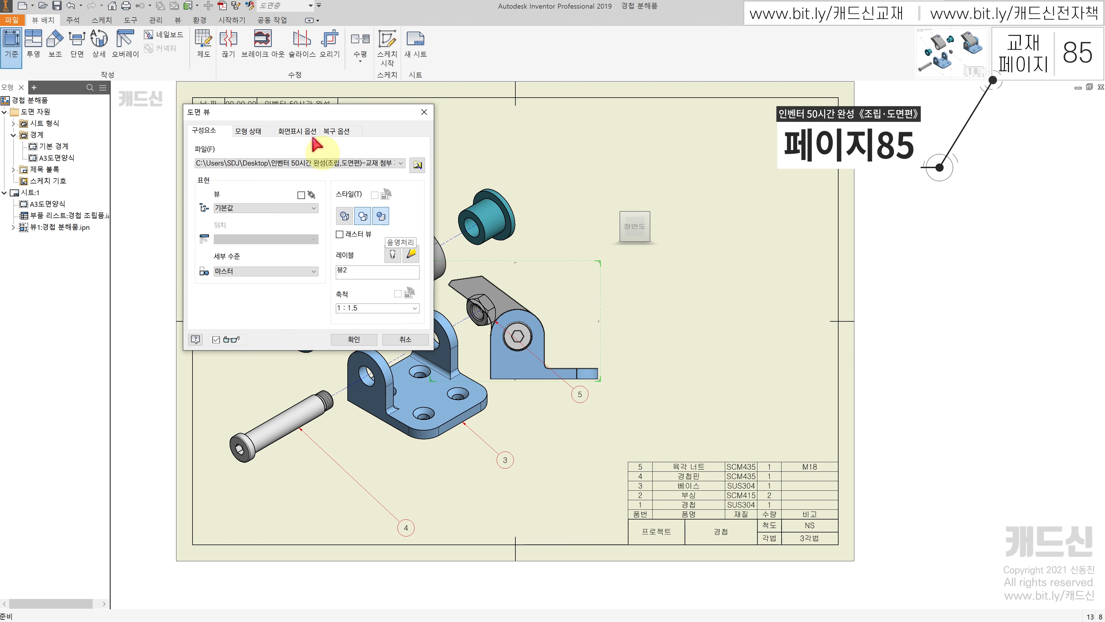
# Turn off thread features for the new base view, orient it to the isometric home view and create it.
pyautogui.click(296, 131)
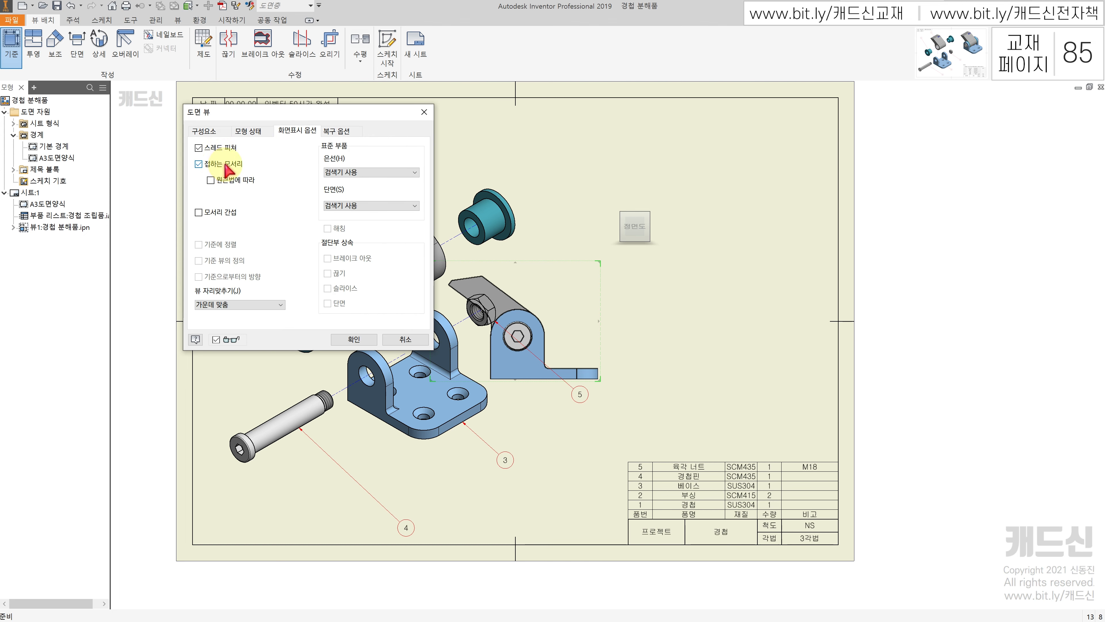
pyautogui.moveTo(617, 201)
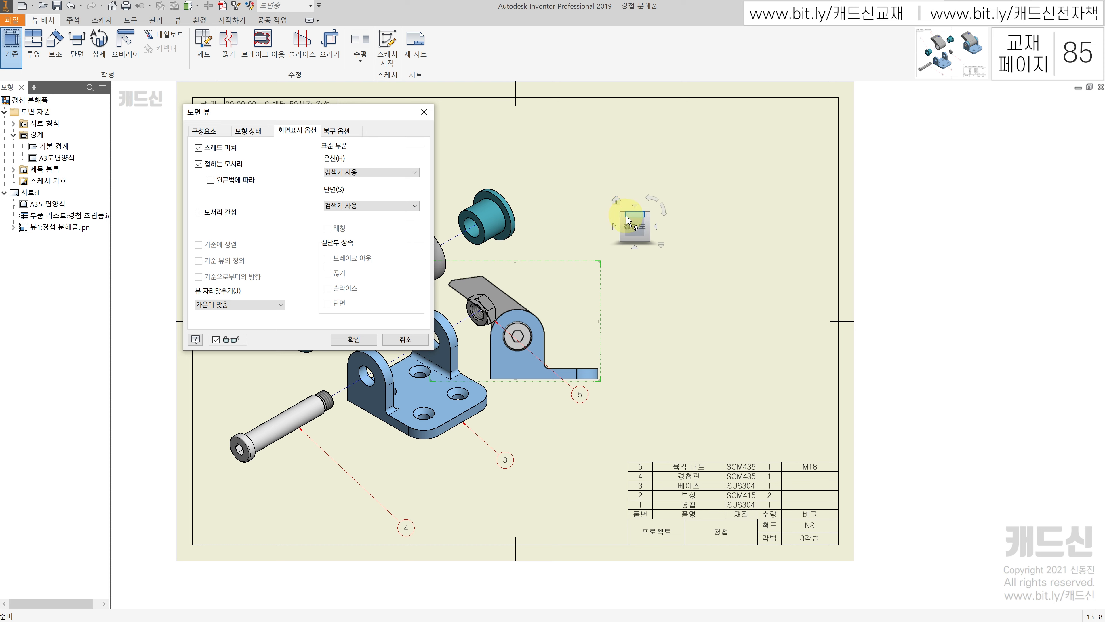
pyautogui.click(616, 201)
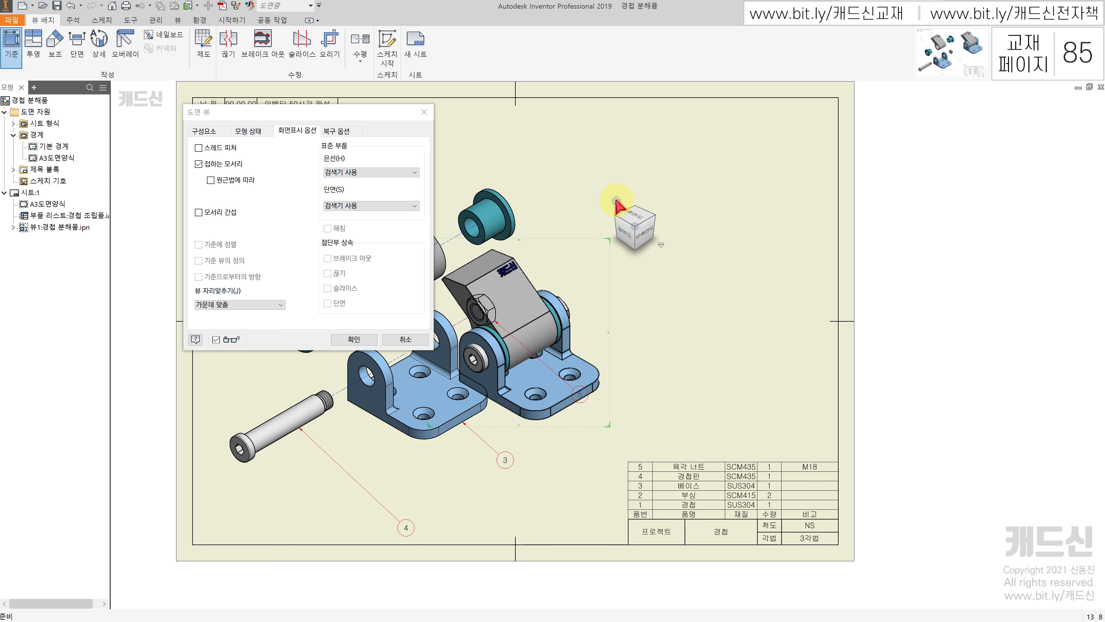
pyautogui.click(353, 339)
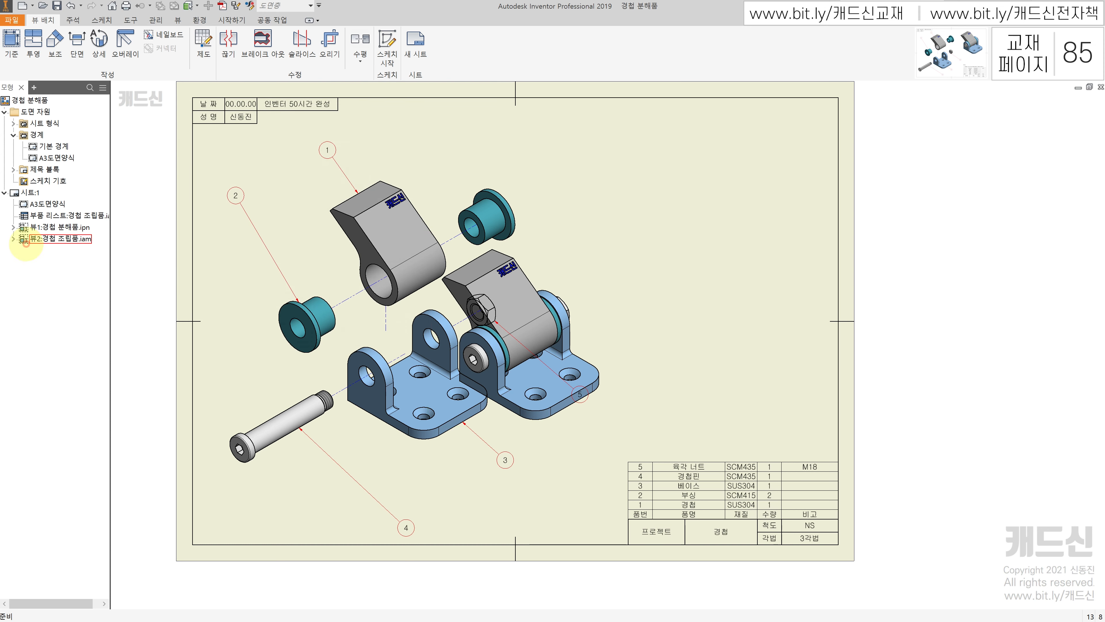
# Move the assembled hinge view to the sheet's upper-right area and set its scale to 1:1.2.
pyautogui.moveTo(645, 277); pyautogui.dragTo(796, 194)
pyautogui.click(682, 403)
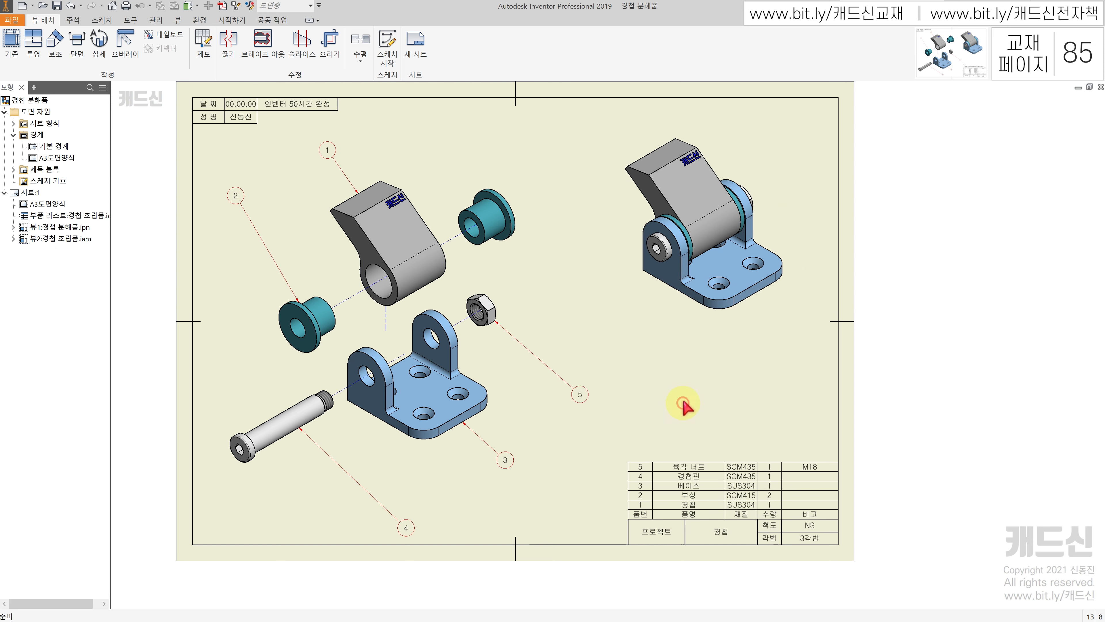
pyautogui.doubleClick(675, 321)
pyautogui.click(372, 307)
pyautogui.click(356, 308)
pyautogui.press('BackSpace')
pyautogui.write('2')
pyautogui.click(353, 339)
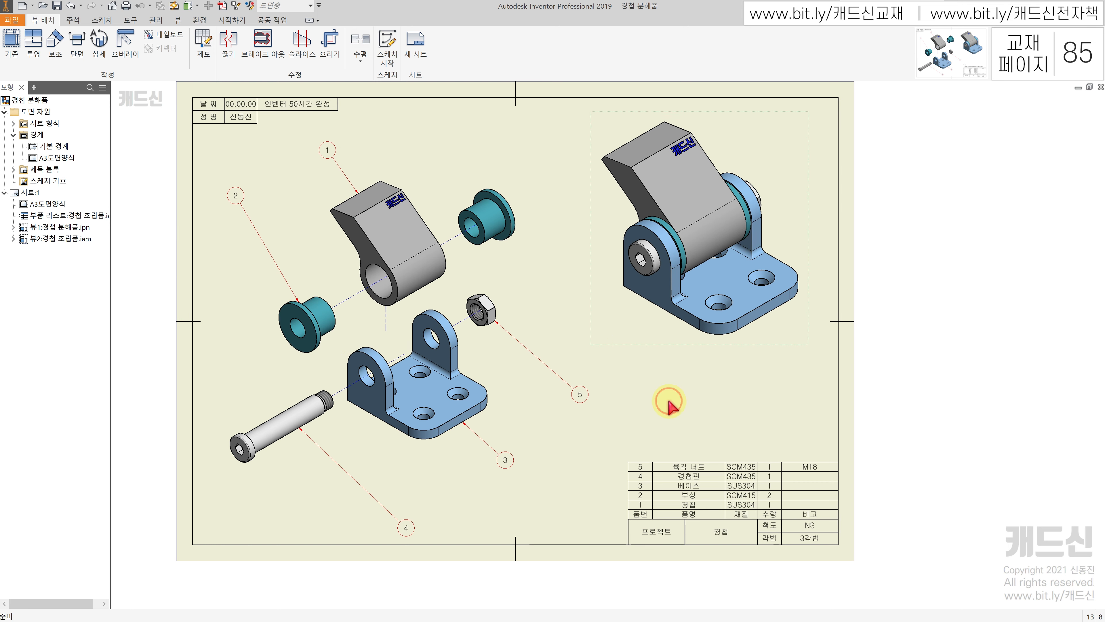
pyautogui.doubleClick(518, 378)
pyautogui.press('Return')
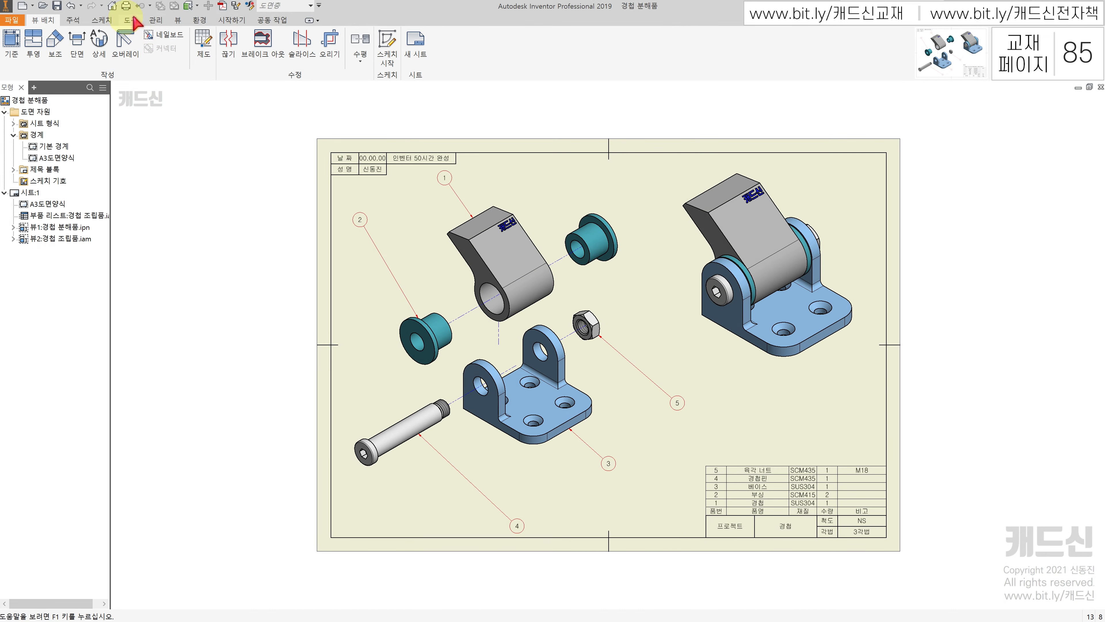
# Open the styles and standards editor and start exporting the 기본 표준 (ISO) standard.
pyautogui.click(147, 20)
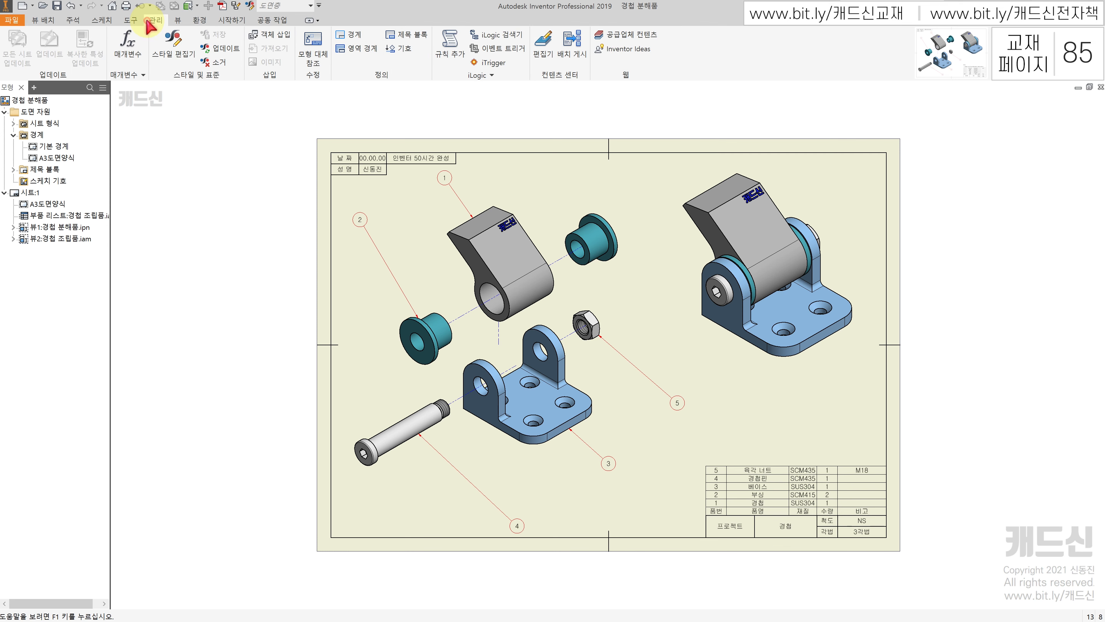
pyautogui.click(186, 65)
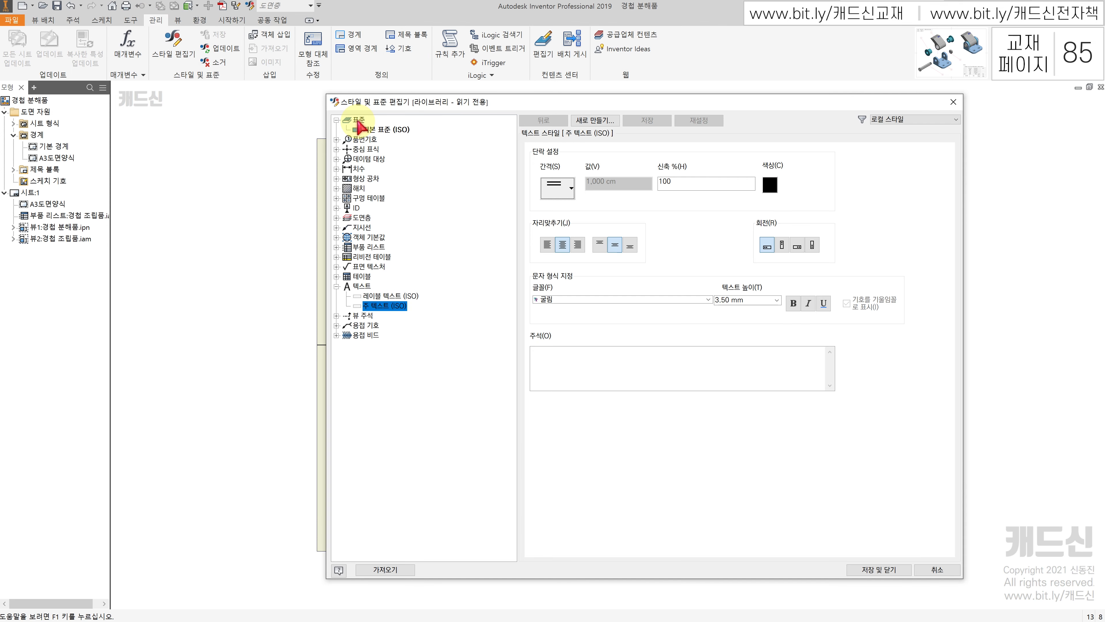
pyautogui.click(358, 119)
pyautogui.click(372, 129)
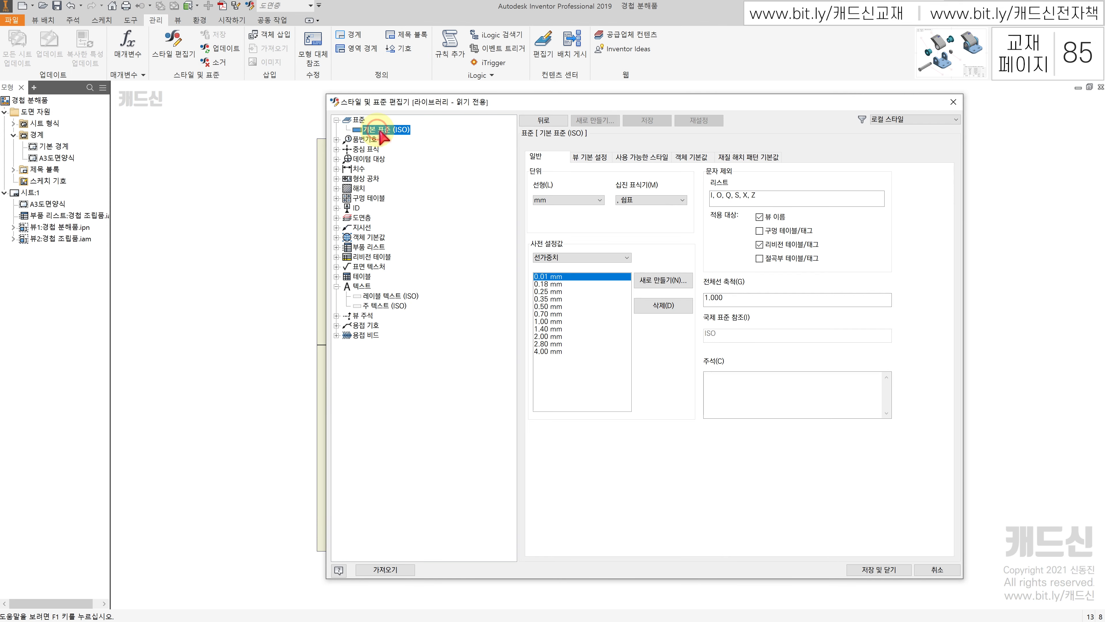
pyautogui.rightClick(409, 131)
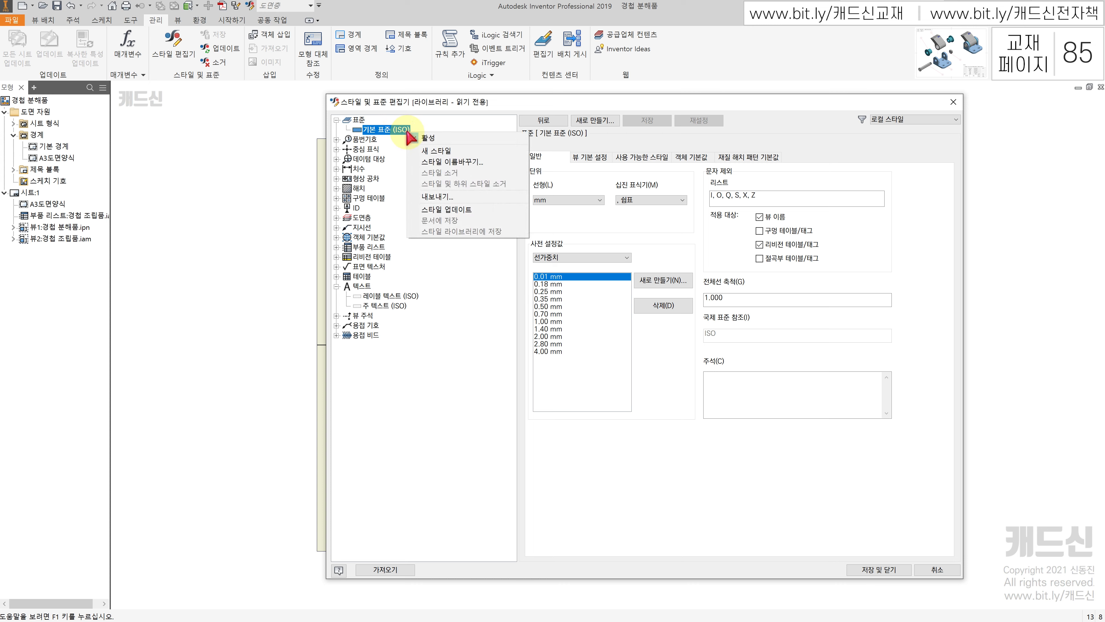
pyautogui.click(448, 198)
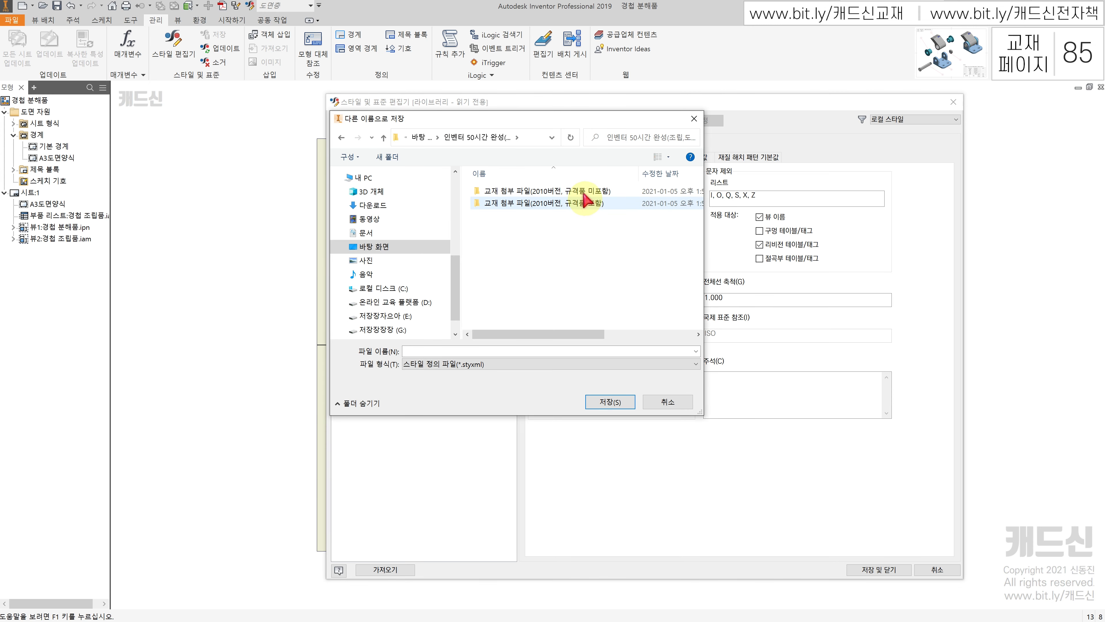
# Save the exported styles as 인벤터 도면 스타일(2019) in the 교재 첨부 파일(2010버전, 규격품 미포함) folder and close the styles editor.
pyautogui.doubleClick(575, 192)
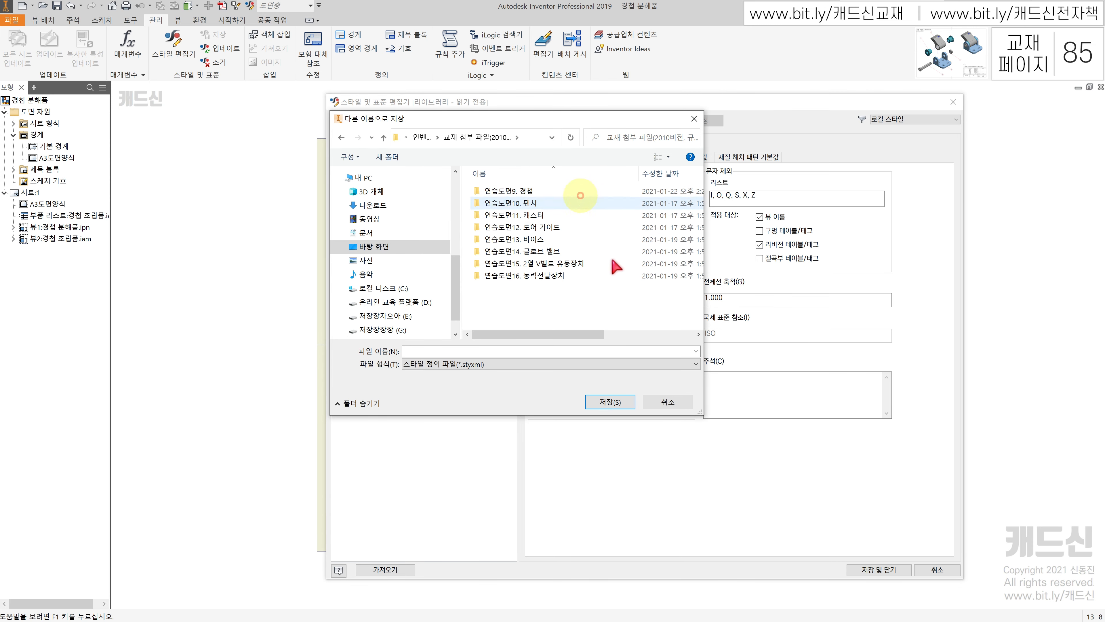
pyautogui.moveTo(702, 413); pyautogui.dragTo(767, 443)
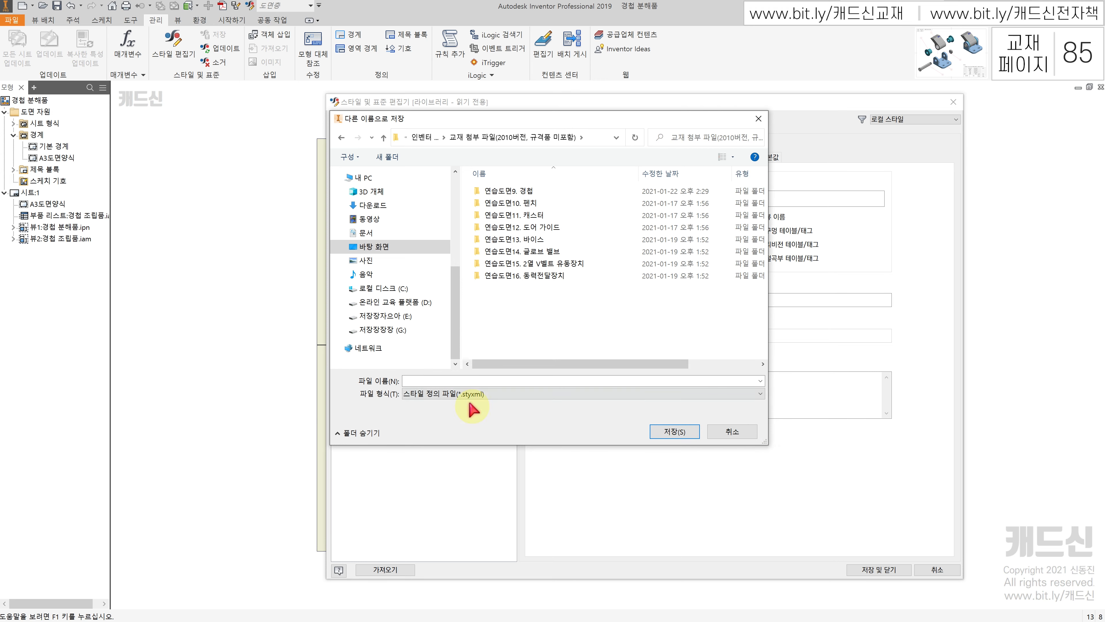
pyautogui.click(473, 380)
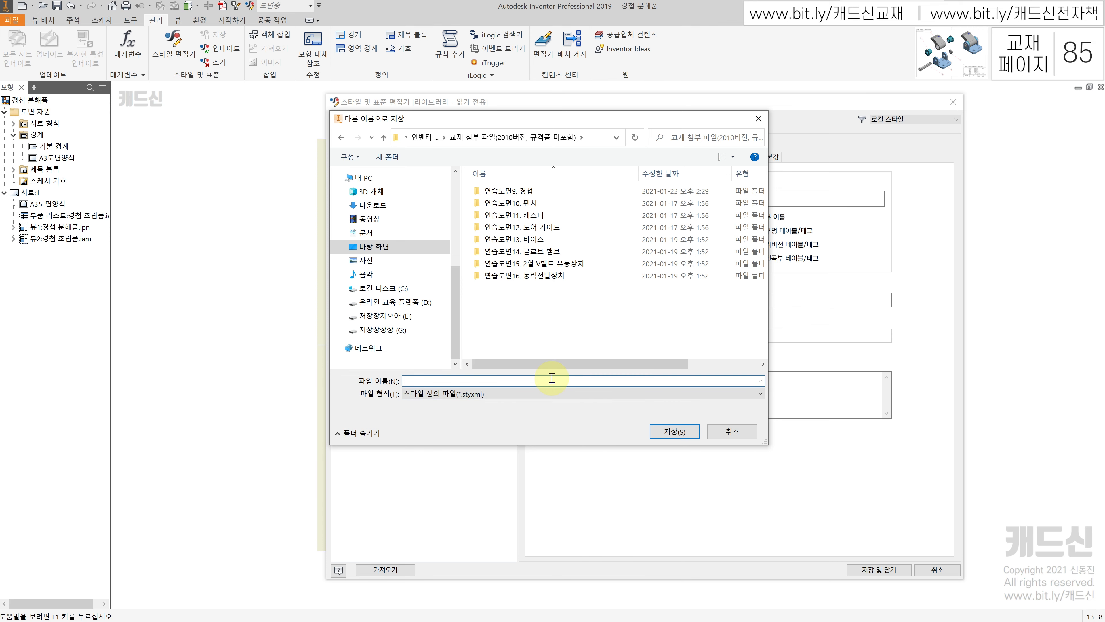
pyautogui.write('인베ㄴ터 도면 습타일')
pyautogui.write('(2019')
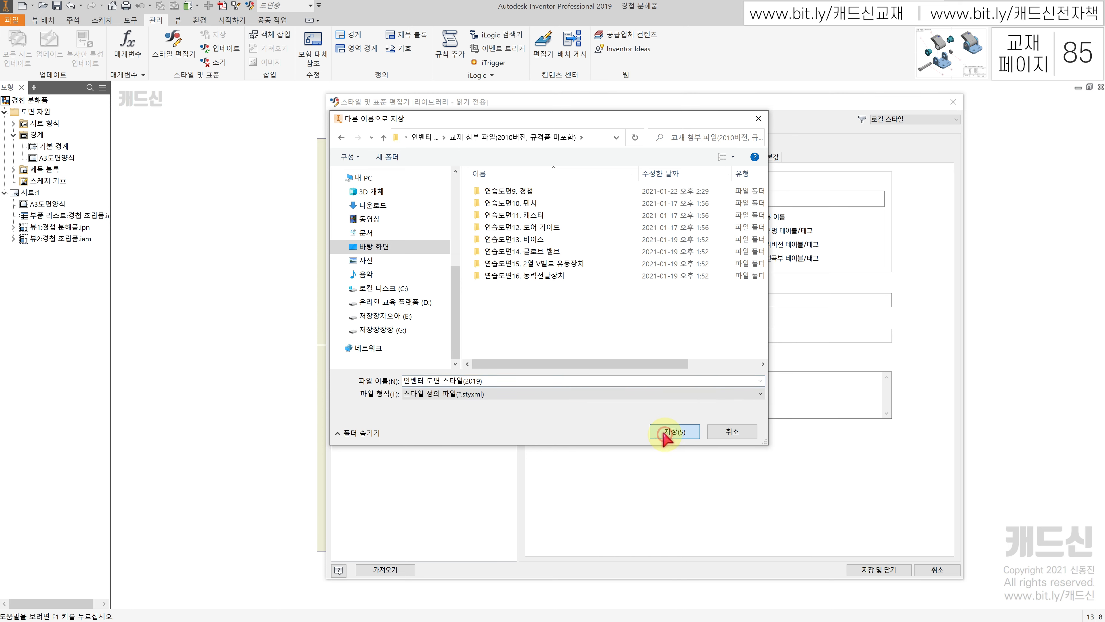
pyautogui.click(673, 433)
pyautogui.click(877, 570)
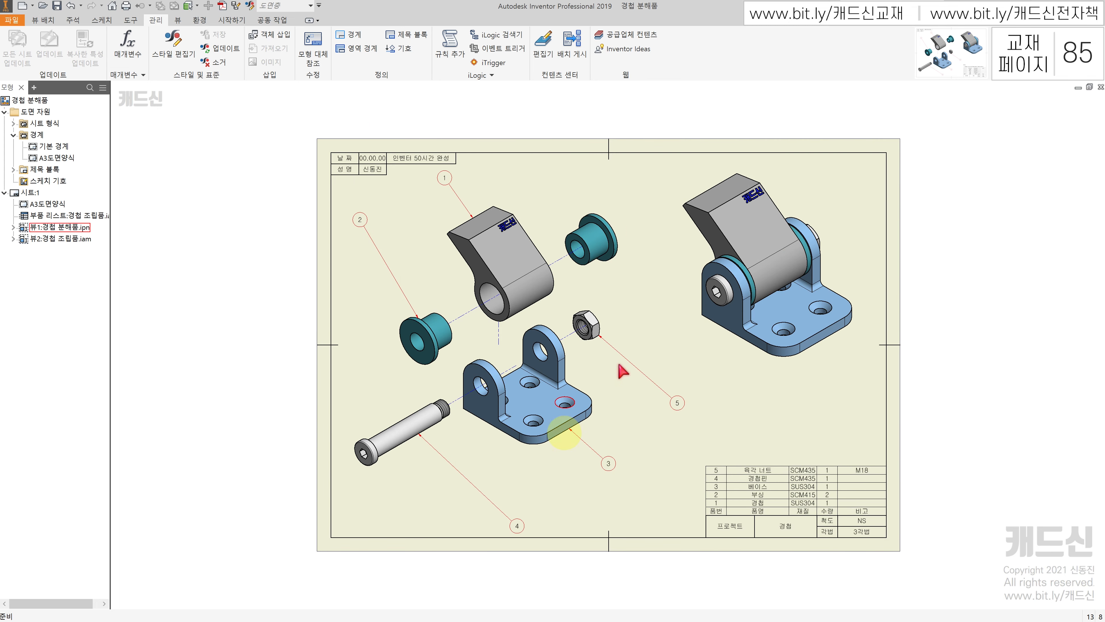
# Create a new drawing from the A3도면양식.idw template.
pyautogui.click(22, 6)
pyautogui.click(565, 311)
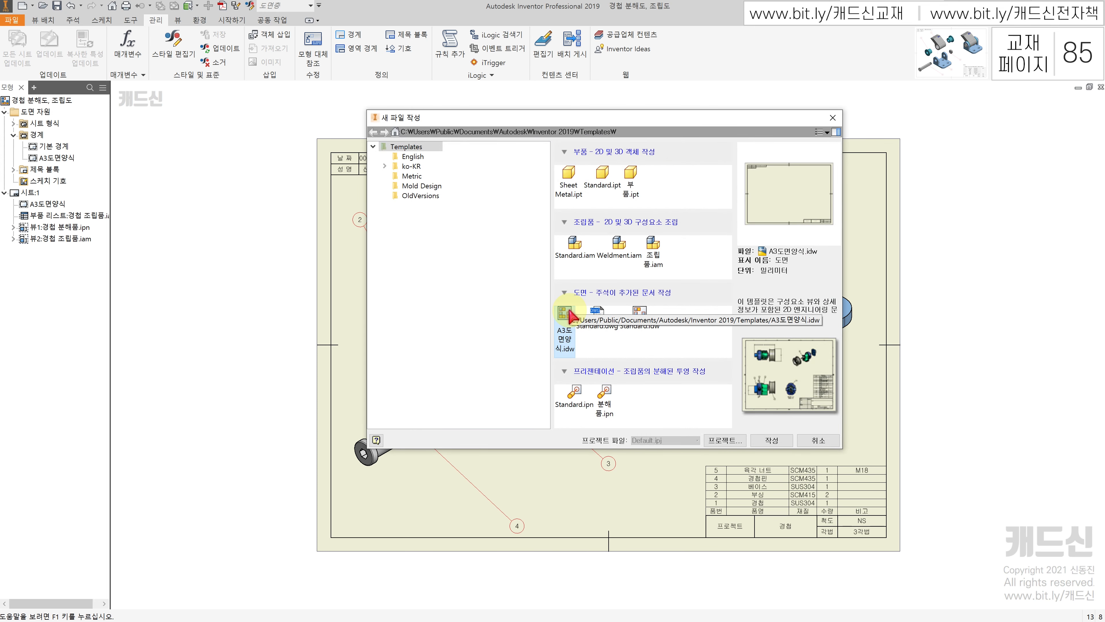
pyautogui.doubleClick(566, 313)
pyautogui.click(515, 365)
# Open the styles and standards editor for the new drawing and start importing a style definition.
pyautogui.click(156, 21)
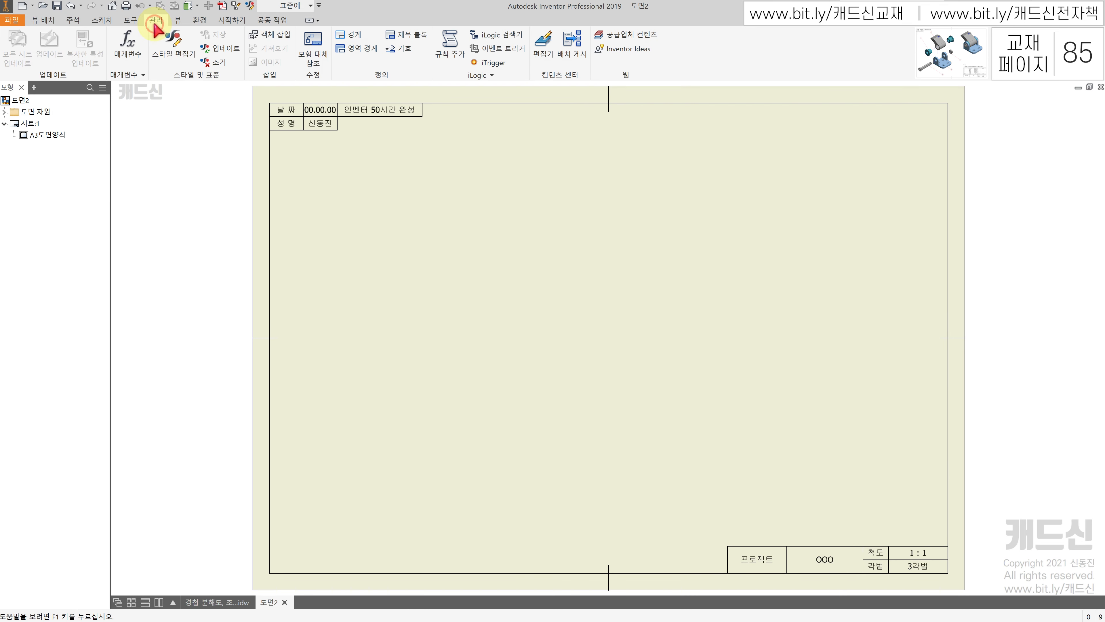
pyautogui.click(198, 59)
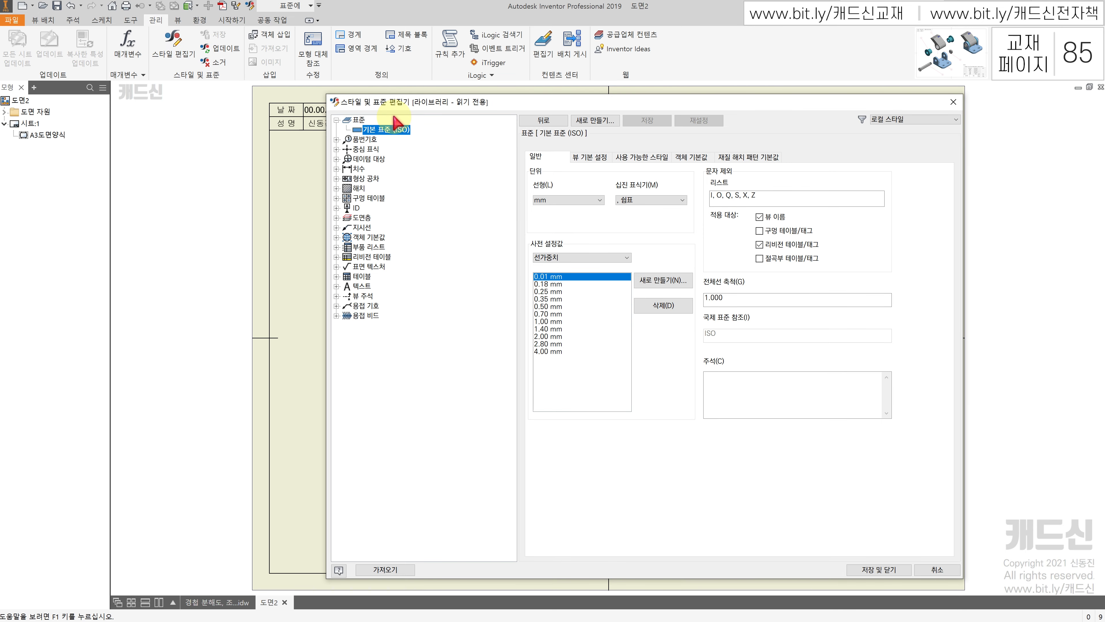
pyautogui.click(396, 569)
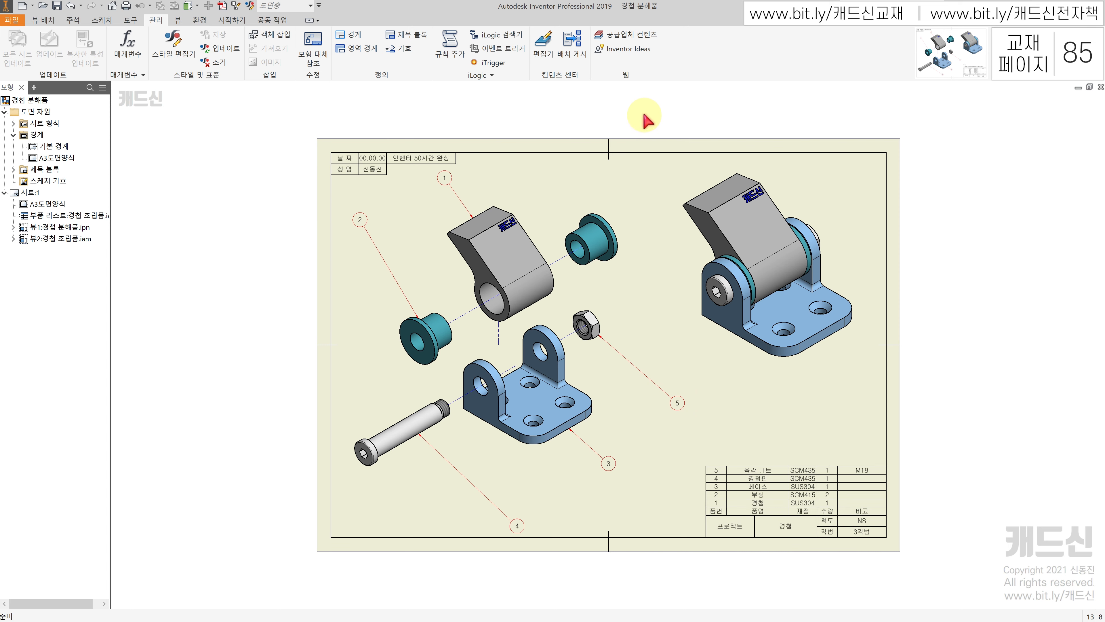
# Save the hinge drawing under the name 경첩 분해도, 조립도 in the 연습도면9. 경첩 folder.
pyautogui.hotkey('ctrl', 'shift', 's')
pyautogui.click(681, 215)
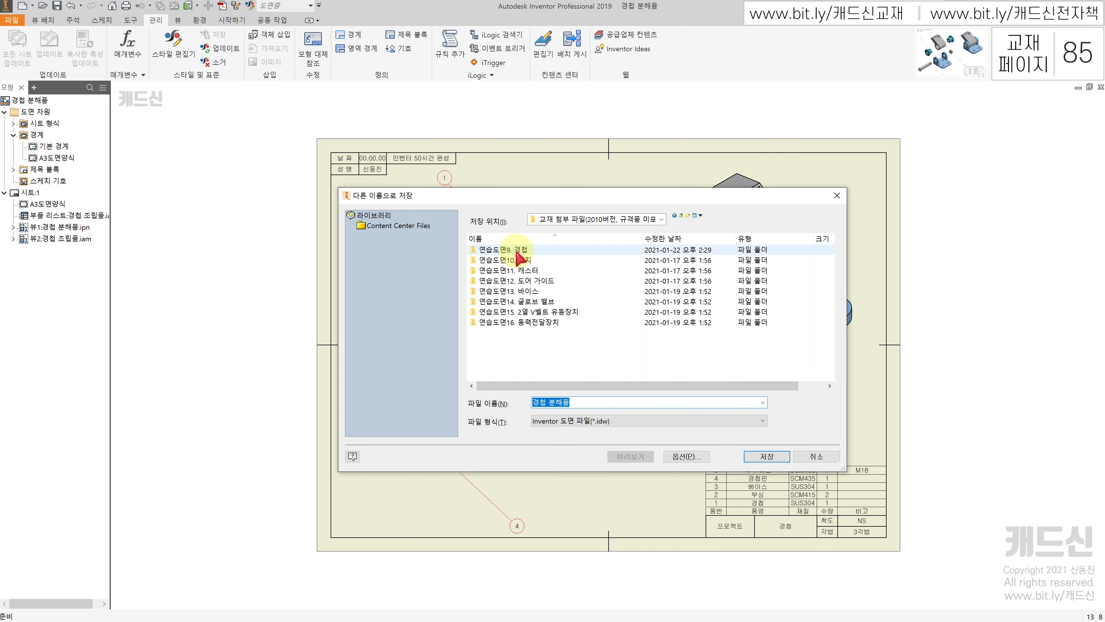
pyautogui.doubleClick(518, 251)
pyautogui.doubleClick(559, 402)
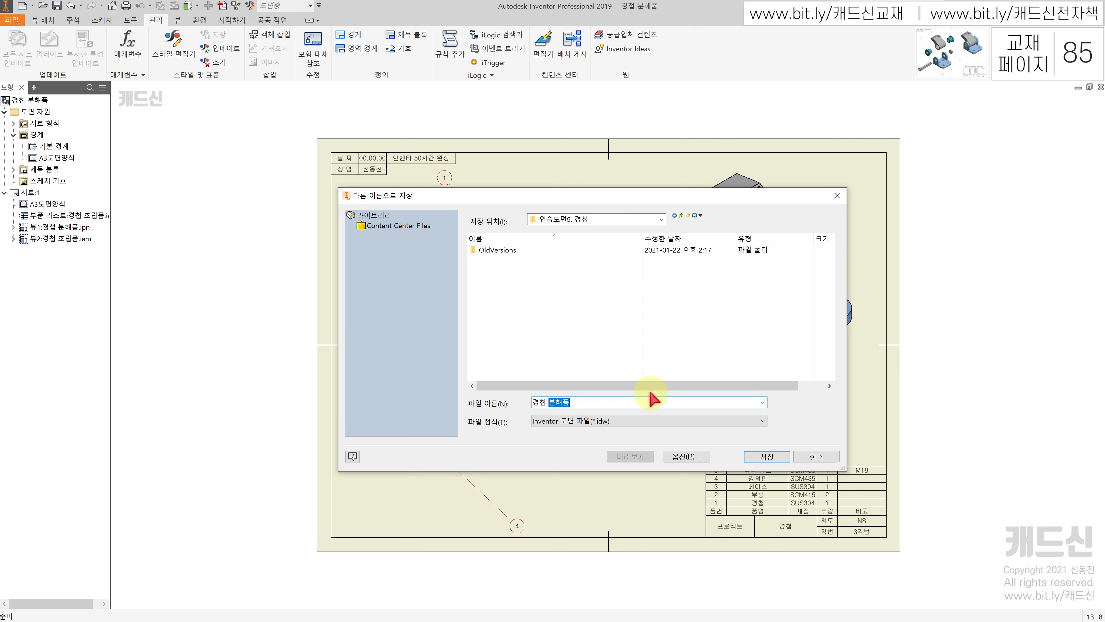
pyautogui.write('부')
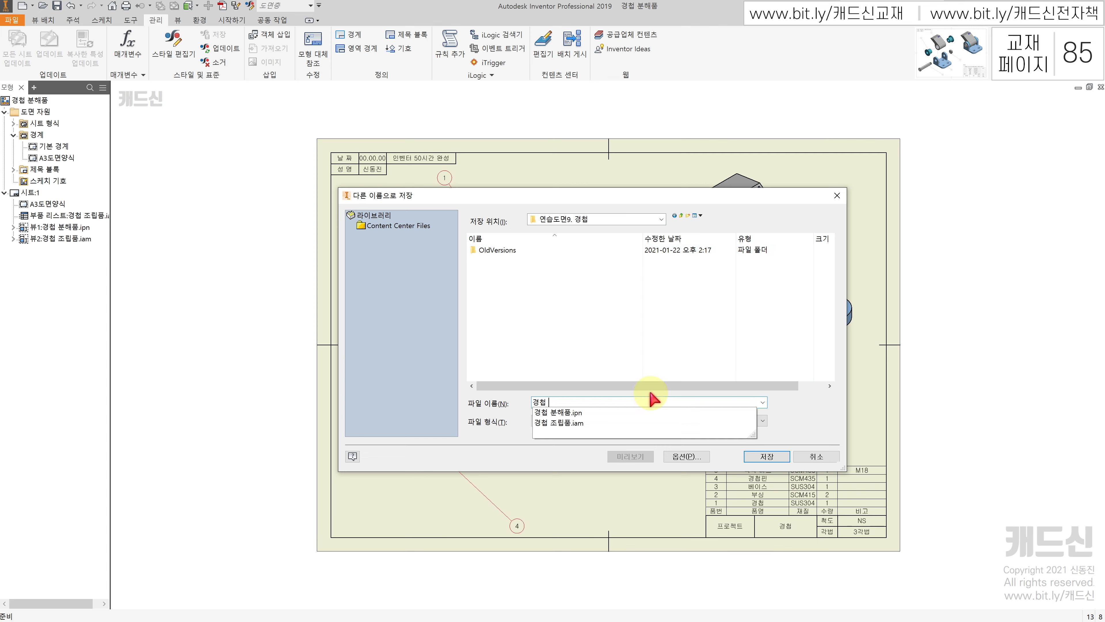
pyautogui.write('분해도, 조립도')
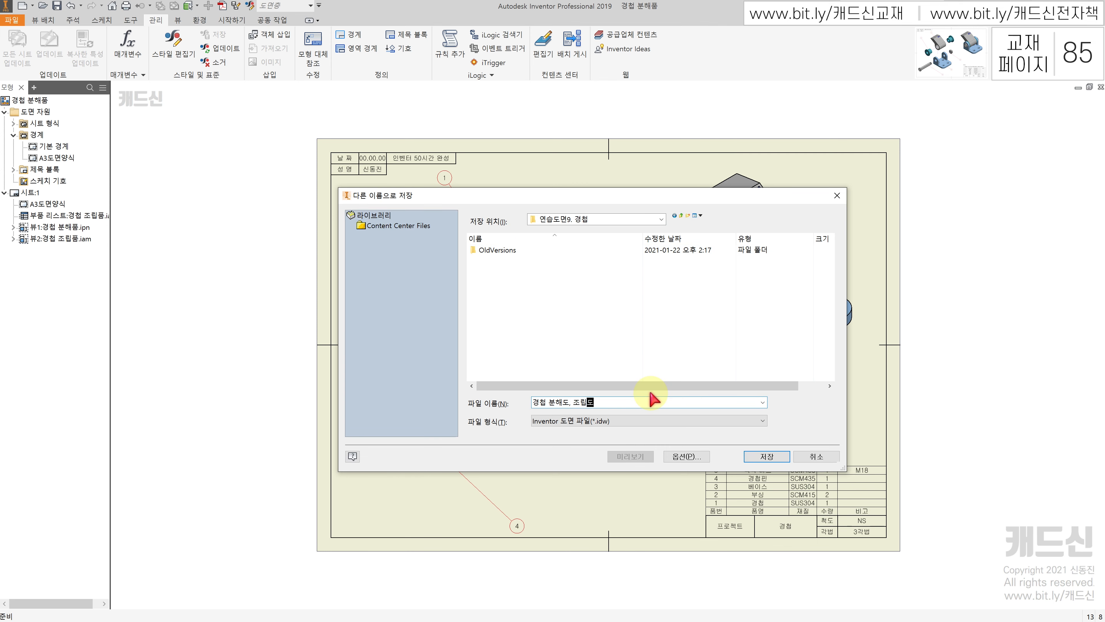
pyautogui.click(766, 456)
pyautogui.hotkey('alt', 'Tab')
pyautogui.doubleClick(282, 238)
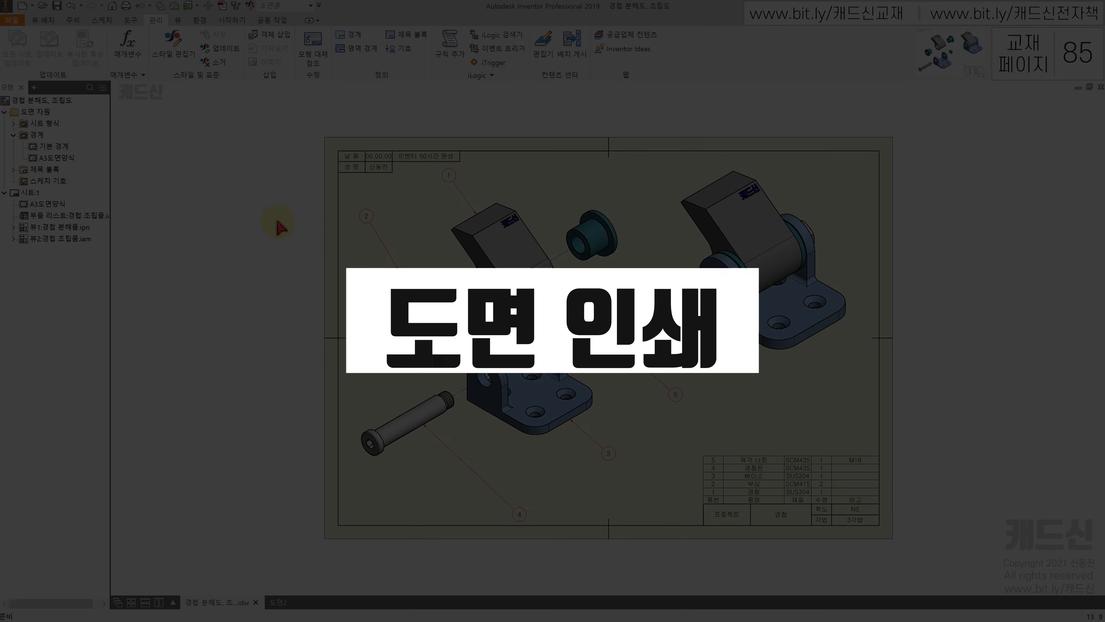
# Open the print settings for the hinge drawing and turn on object line weight removal (객체 선가중치 제거).
pyautogui.hotkey('ctrl', 'p')
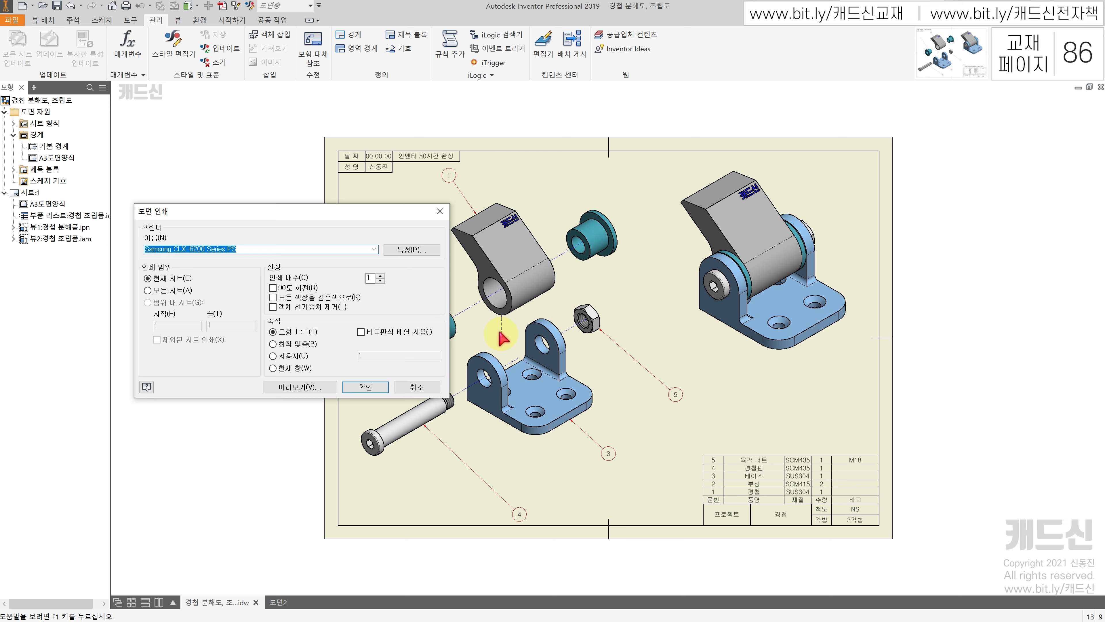
pyautogui.click(273, 306)
pyautogui.hotkey('ctrl', '2')
pyautogui.moveTo(593, 255); pyautogui.dragTo(608, 333)
pyautogui.moveTo(615, 268); pyautogui.dragTo(613, 336)
pyautogui.moveTo(524, 373)
pyautogui.mouseDown()
pyautogui.moveTo(524, 401)
pyautogui.moveTo(542, 385)
pyautogui.mouseUp()
pyautogui.moveTo(554, 363)
pyautogui.mouseDown()
pyautogui.moveTo(565, 385)
pyautogui.moveTo(597, 373)
pyautogui.mouseUp()
pyautogui.moveTo(585, 352); pyautogui.dragTo(560, 406)
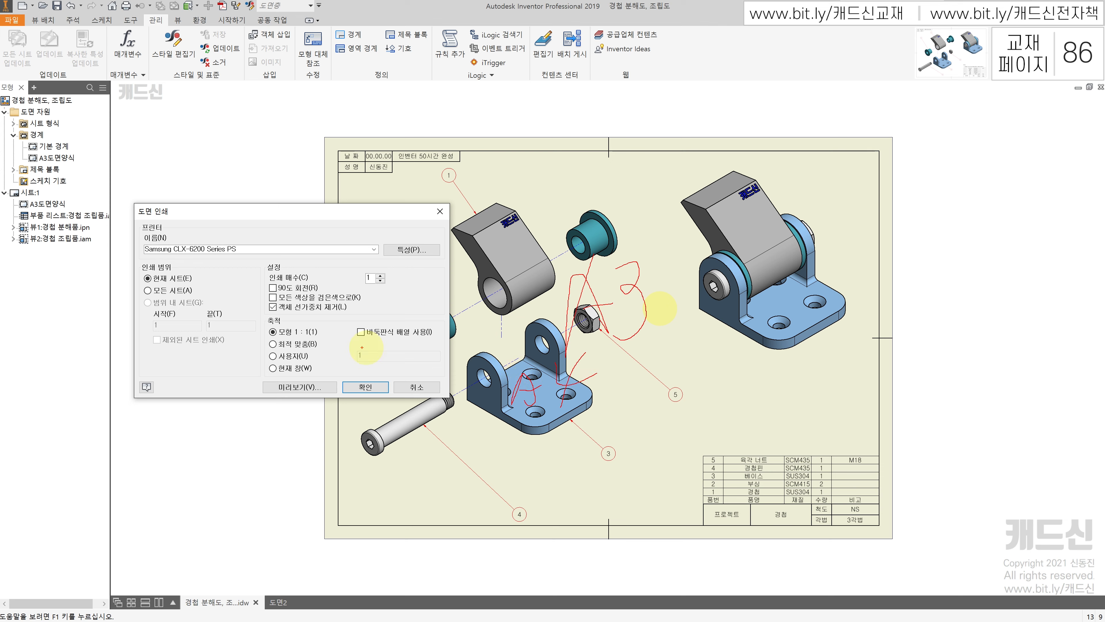
pyautogui.moveTo(563, 312)
pyautogui.mouseDown()
pyautogui.moveTo(559, 283)
pyautogui.moveTo(645, 307)
pyautogui.moveTo(631, 367)
pyautogui.mouseUp()
pyautogui.press('Escape')
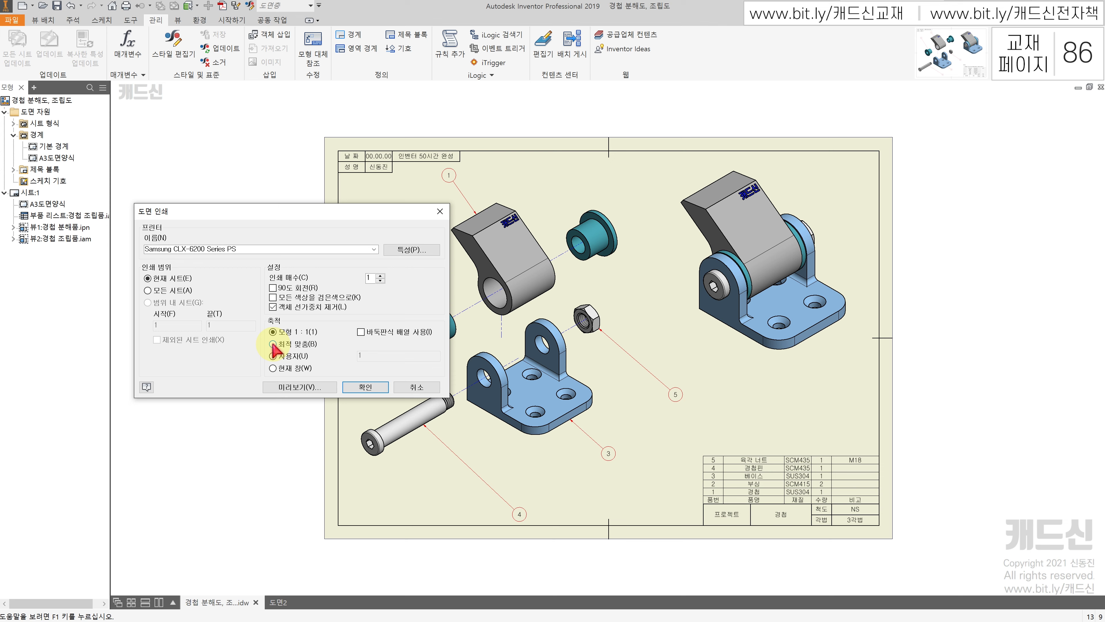
# Set the print scale to best fit (최적 맞춤), preview the printed sheet and close the preview.
pyautogui.click(272, 343)
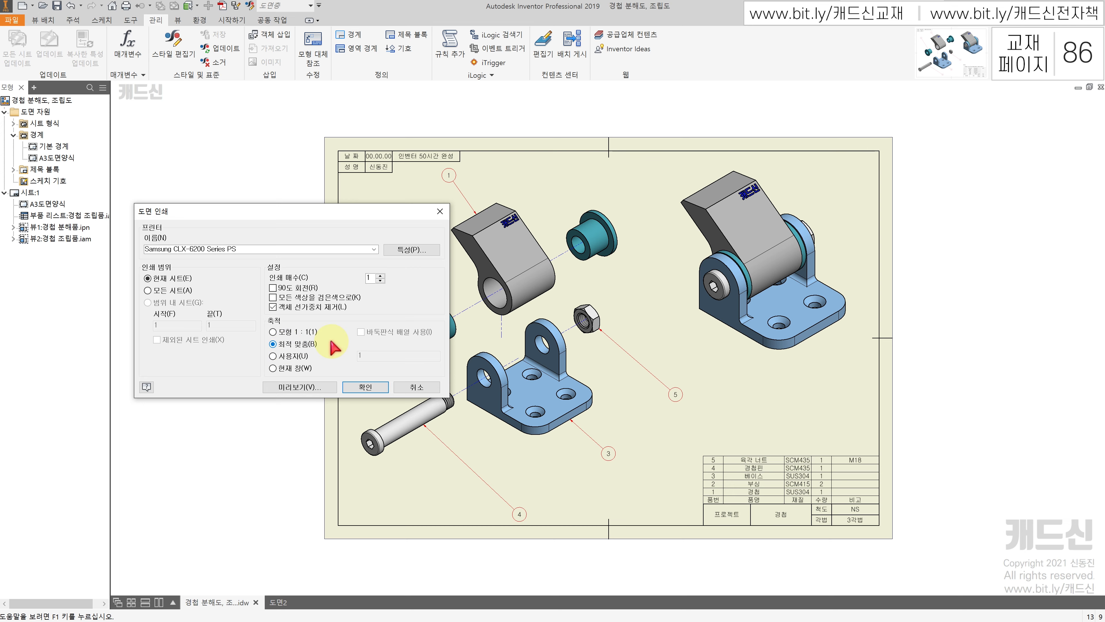
pyautogui.click(309, 387)
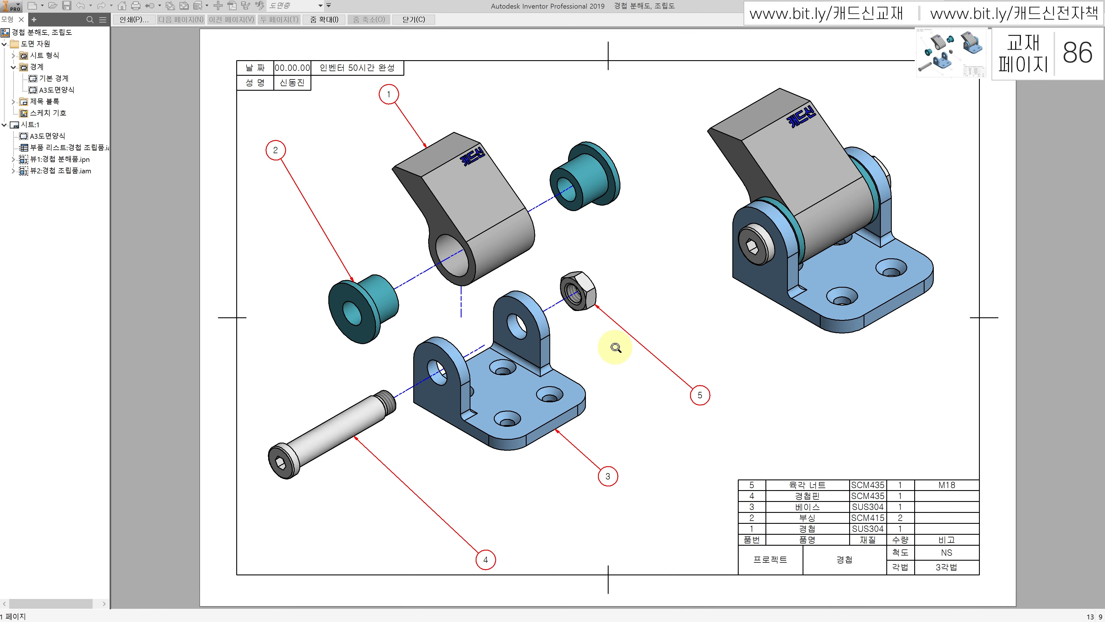
pyautogui.click(414, 20)
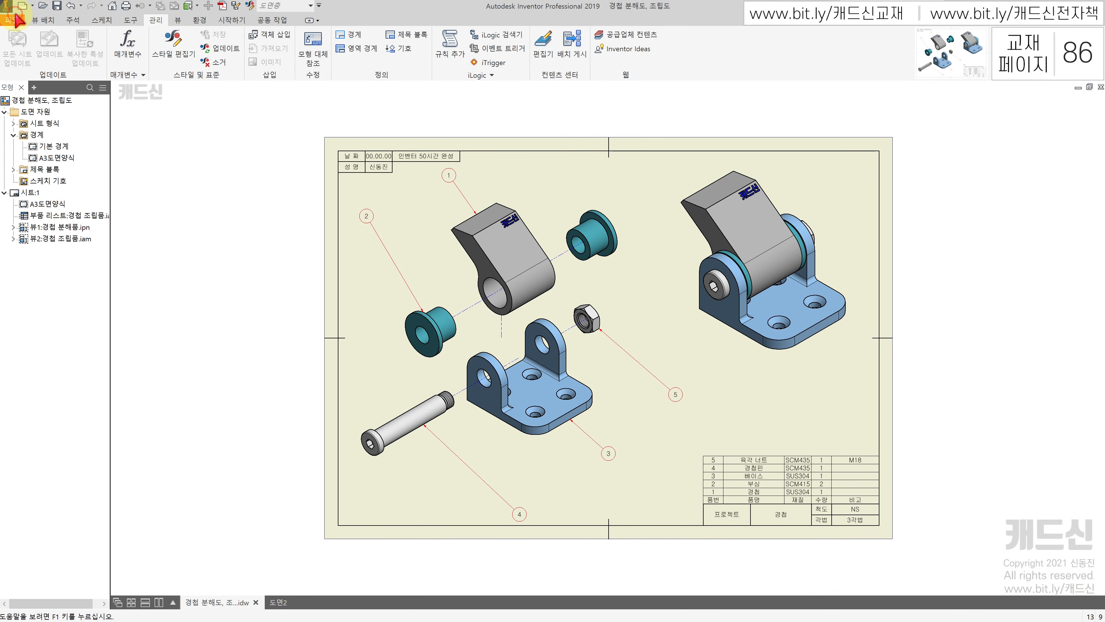
# Export the drawing as the PDF 경첩 분해도, 조립도 with all sheets, object line weights removed and 1200 DPI vector resolution.
pyautogui.click(15, 15)
pyautogui.moveTo(39, 151)
pyautogui.click(174, 90)
pyautogui.click(687, 456)
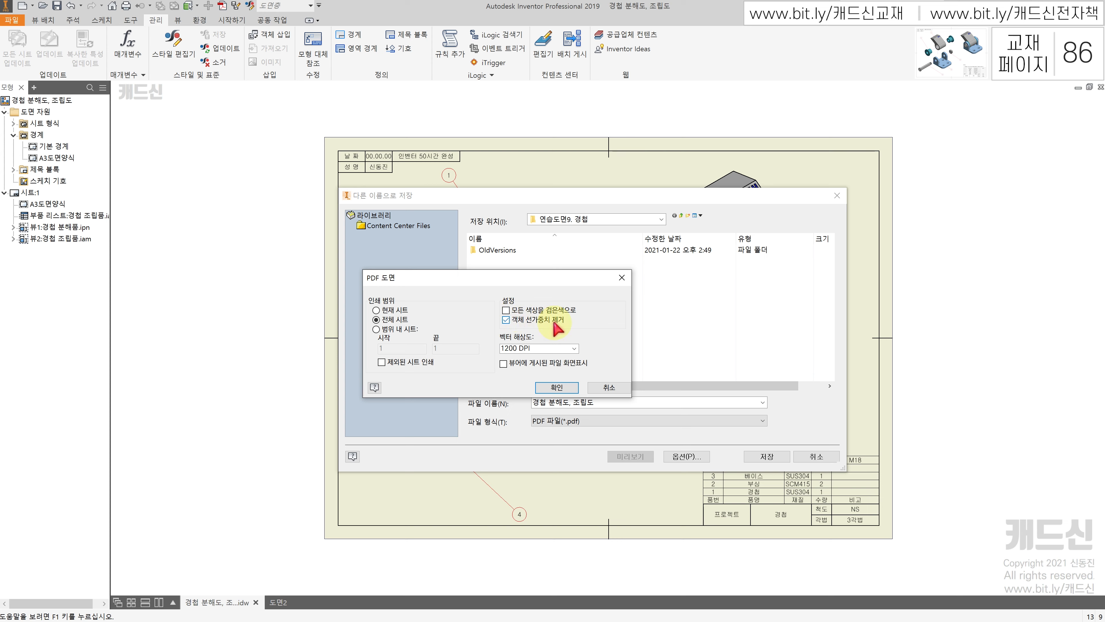
pyautogui.click(557, 387)
pyautogui.click(767, 456)
# Switch to File Explorer and open the exported 경첩 분해도, 조립도 PDF from the 연습도면9. 경첩 folder.
pyautogui.hotkey('alt', 'Tab')
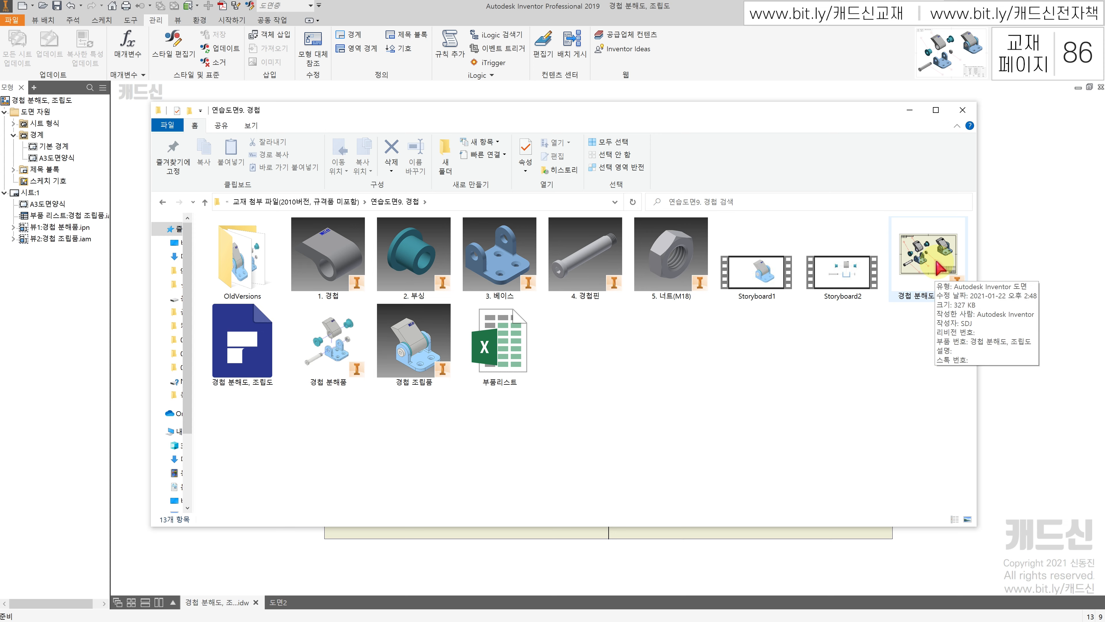
pyautogui.click(250, 332)
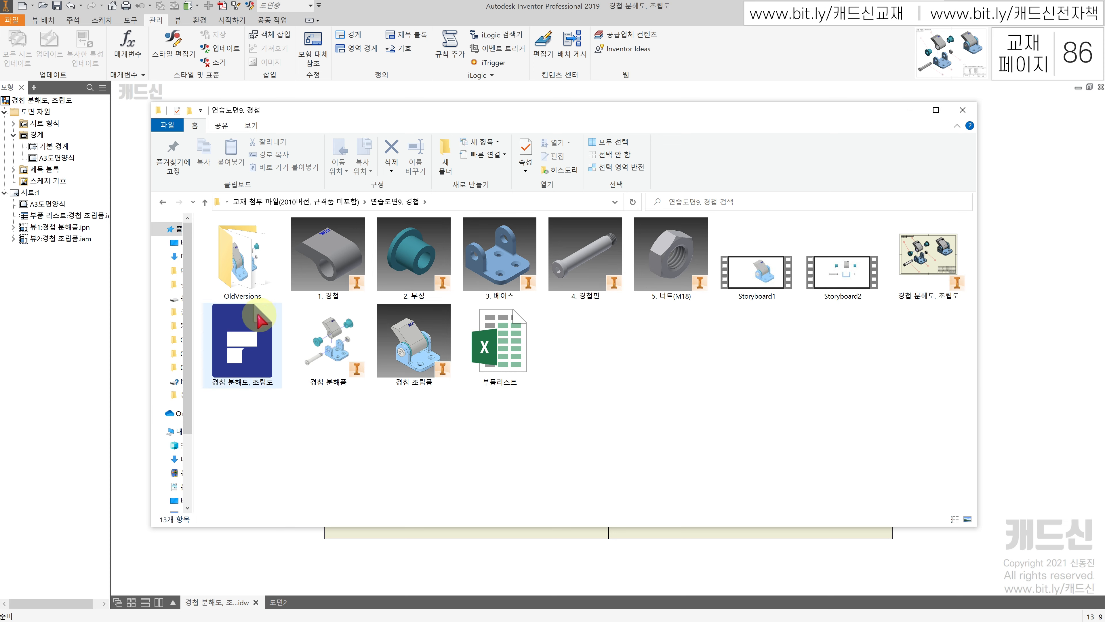
pyautogui.doubleClick(250, 332)
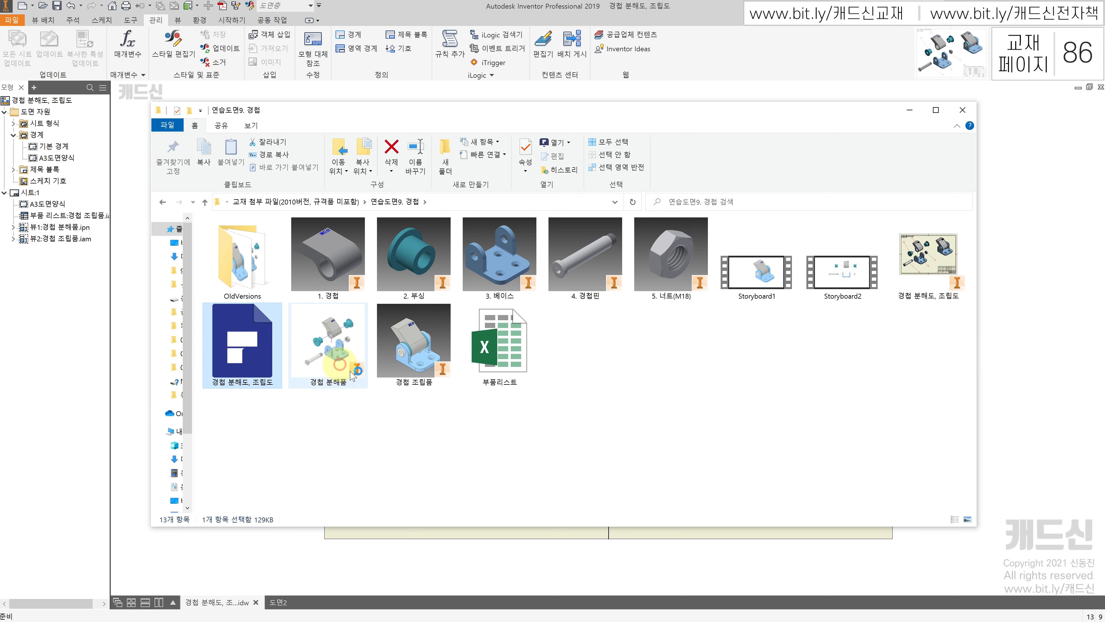